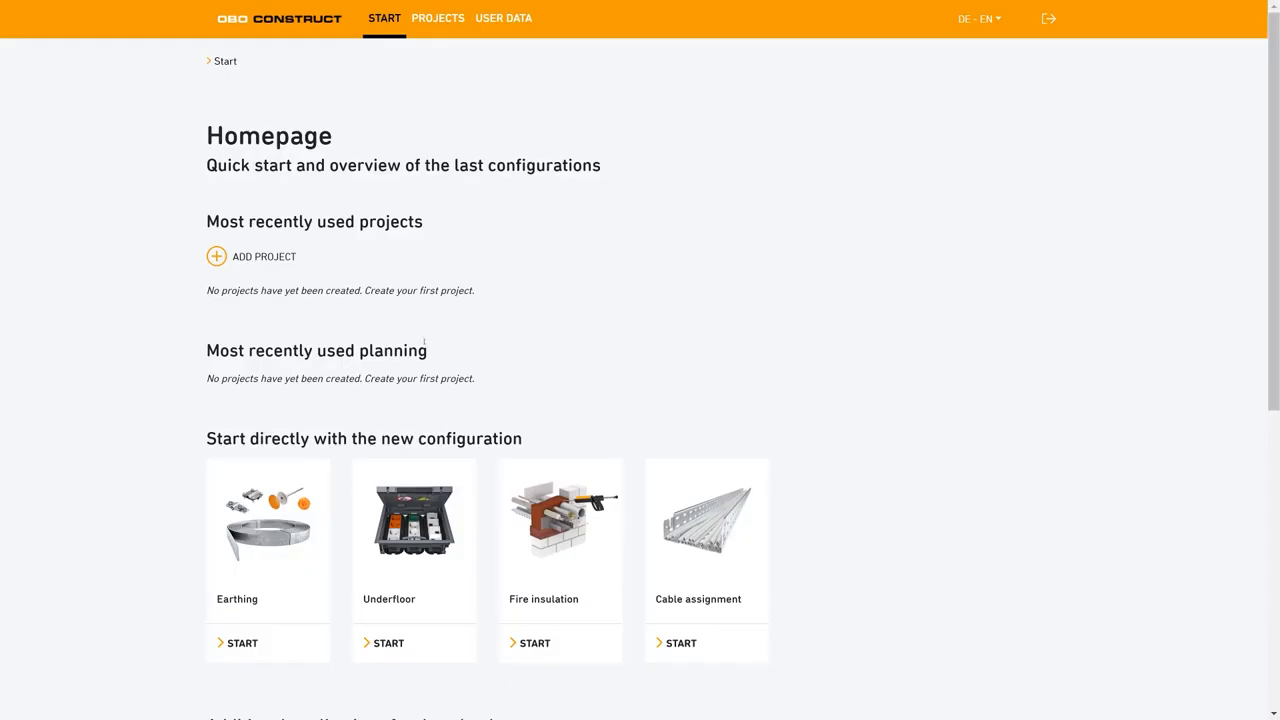
Create a new project and set its project name to Master1.
scroll(425, 341, "down", 1)
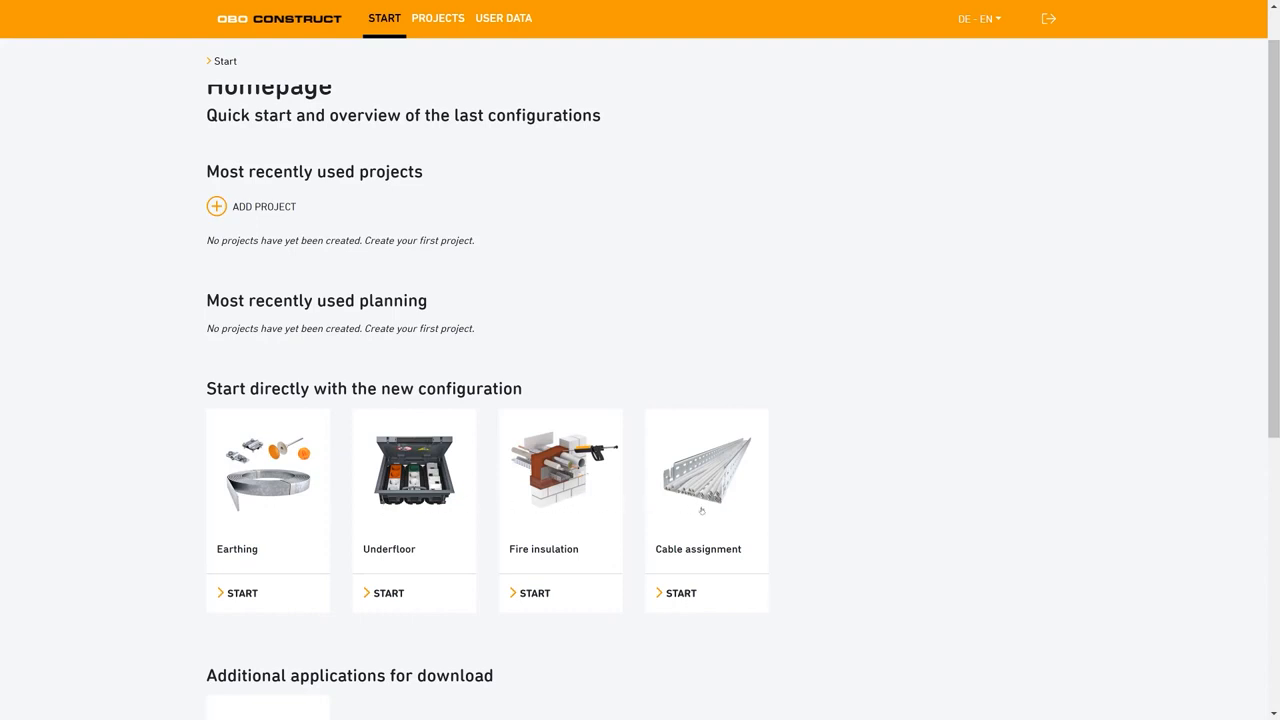
left_click(258, 208)
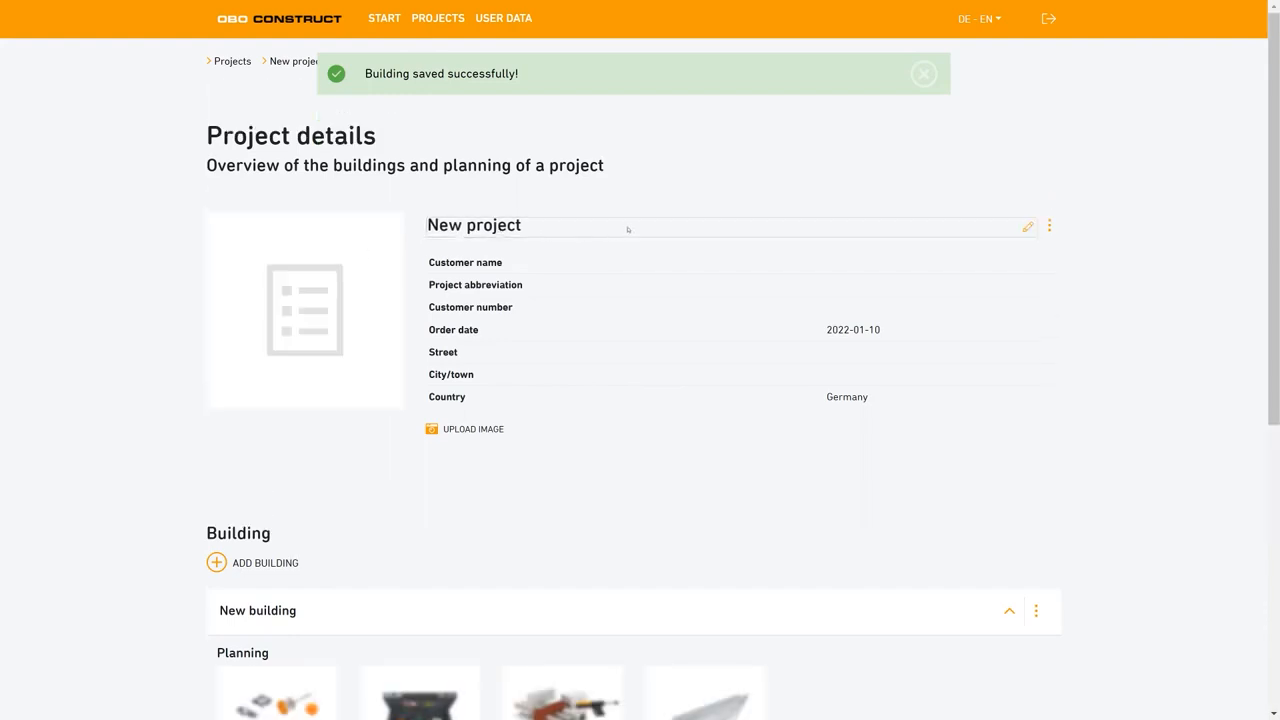
left_click(1026, 227)
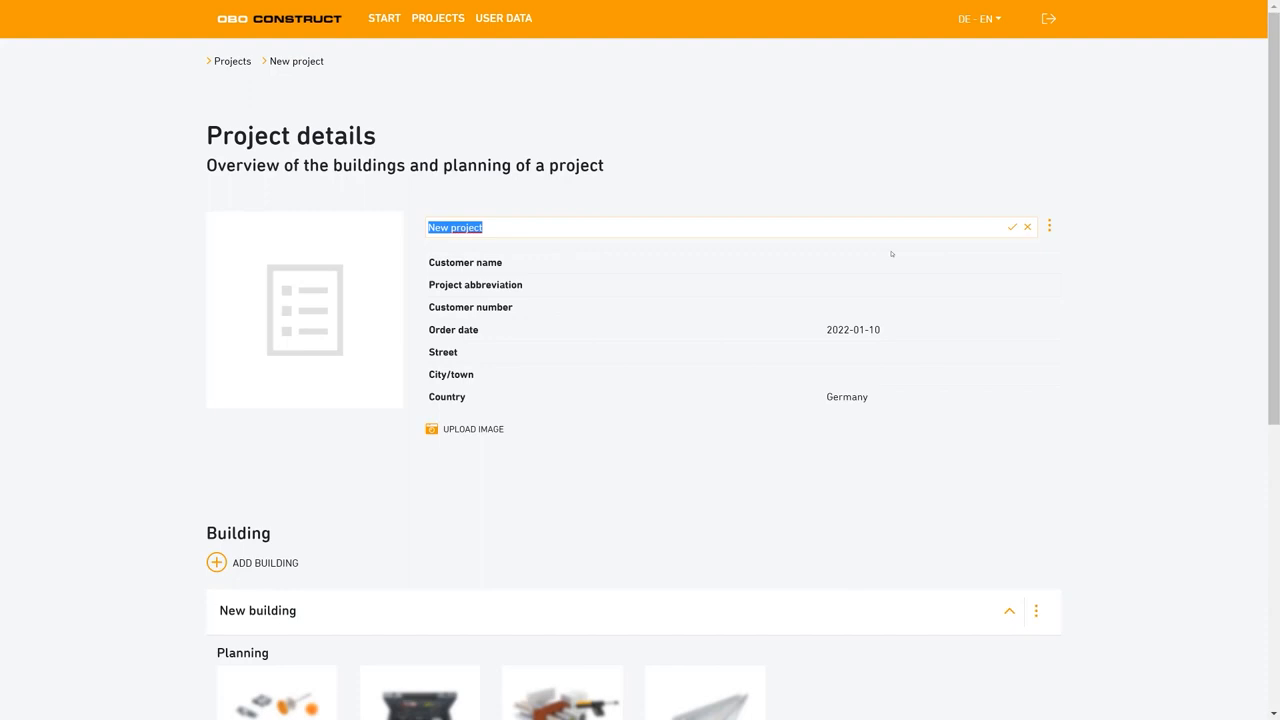
left_click(1026, 228)
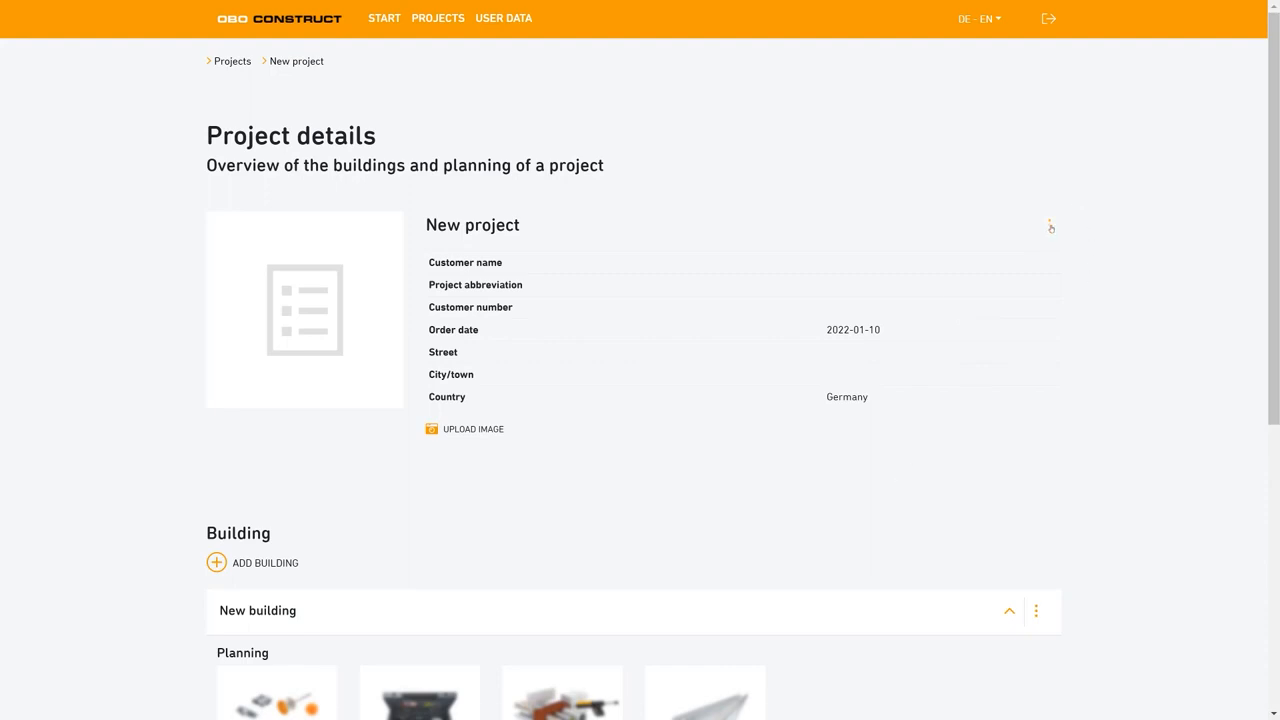
left_click(1049, 225)
left_click(993, 258)
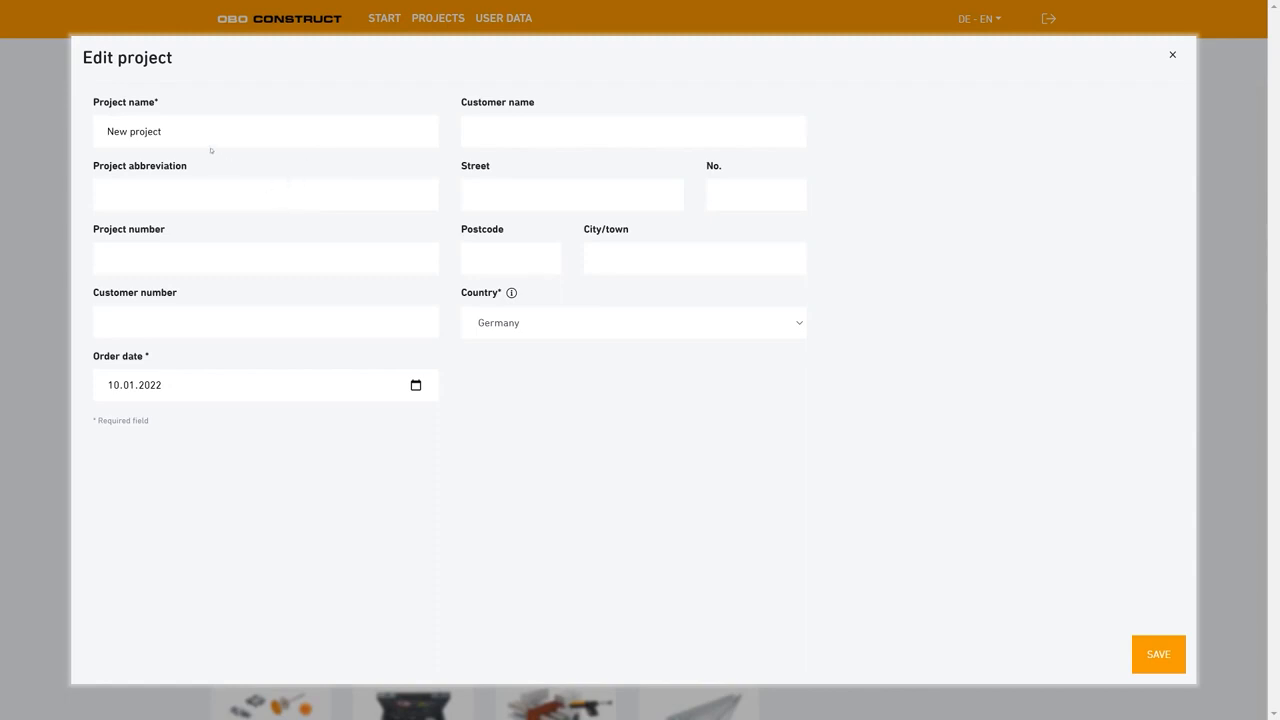
left_click_drag(150, 131, 80, 137)
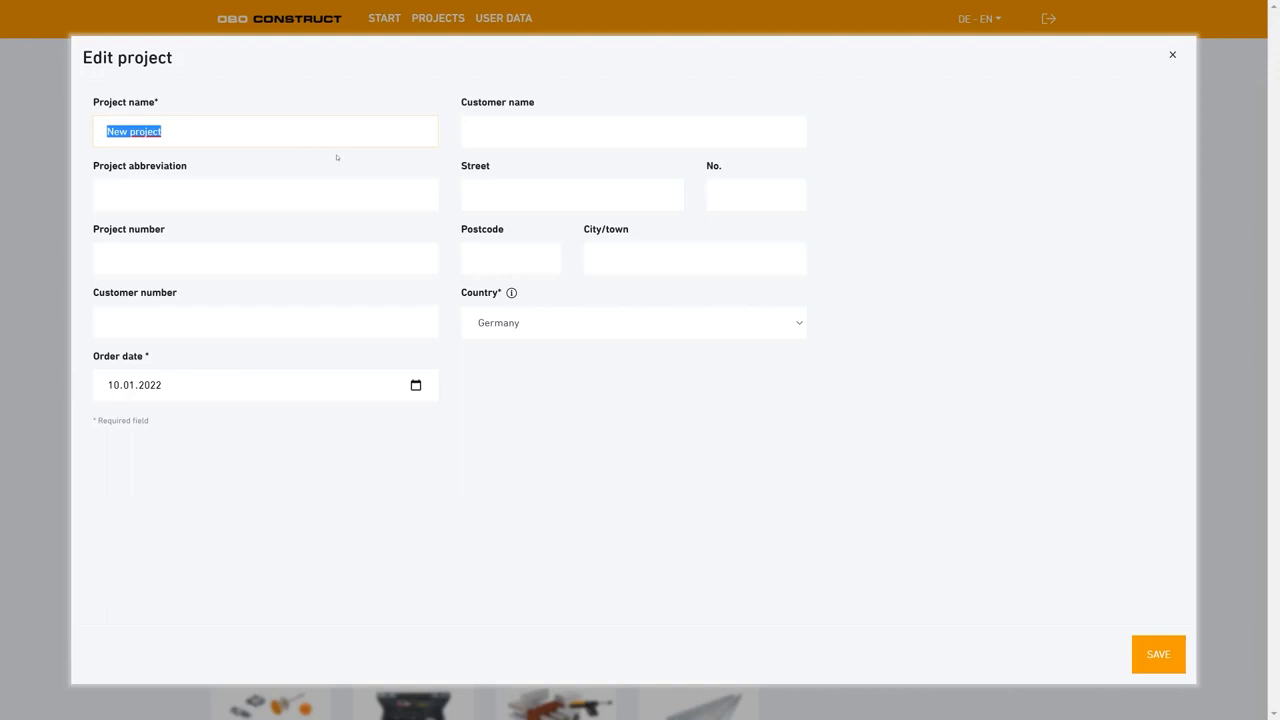
key("BackSpace")
type("M")
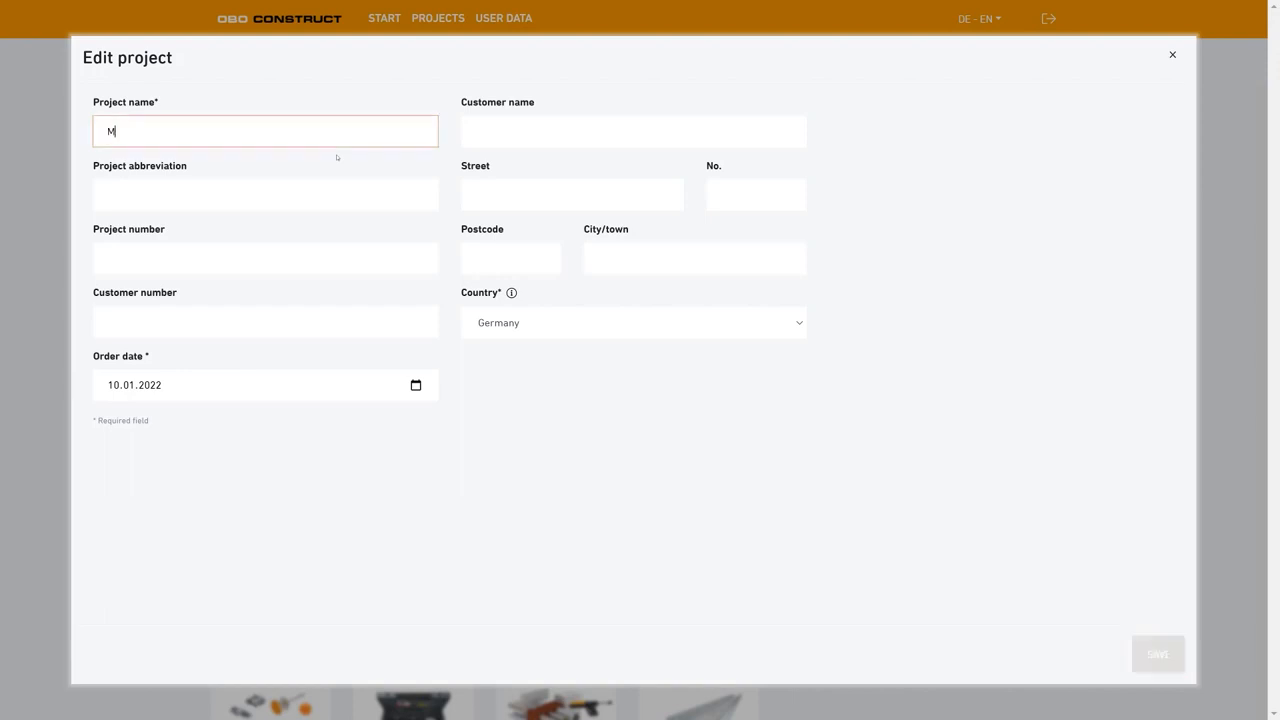
type("aster1")
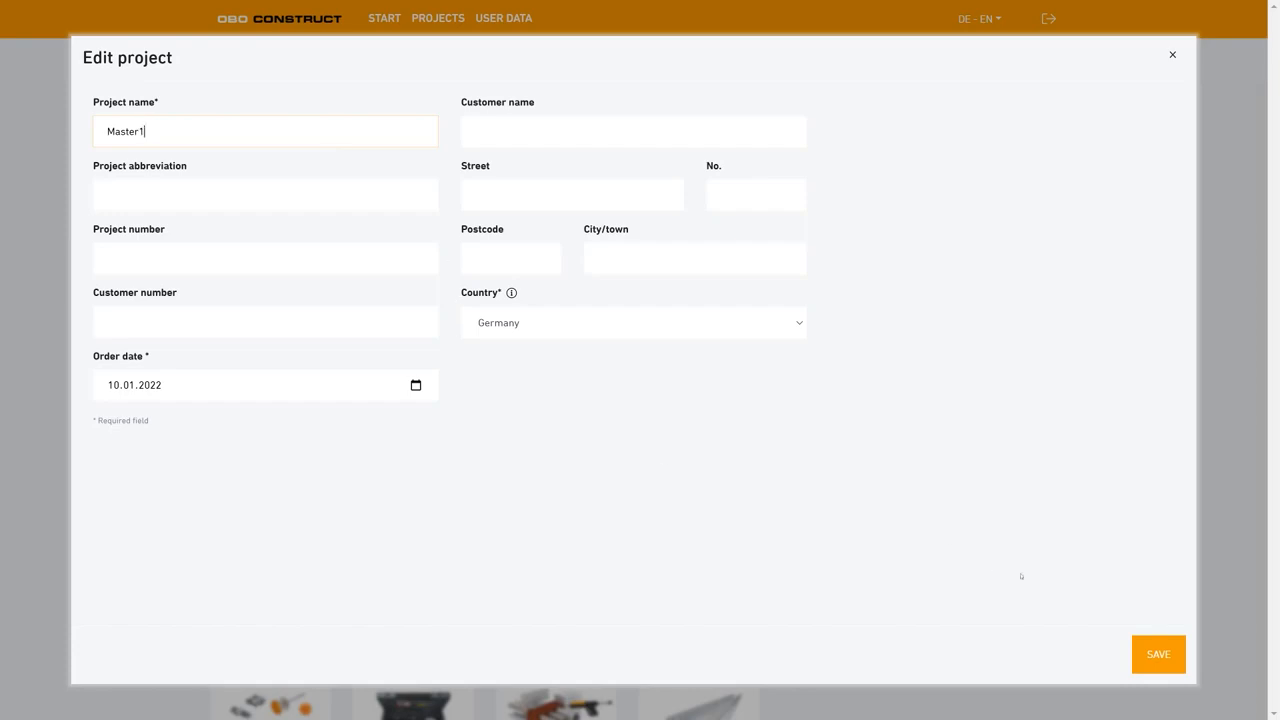
key("Return")
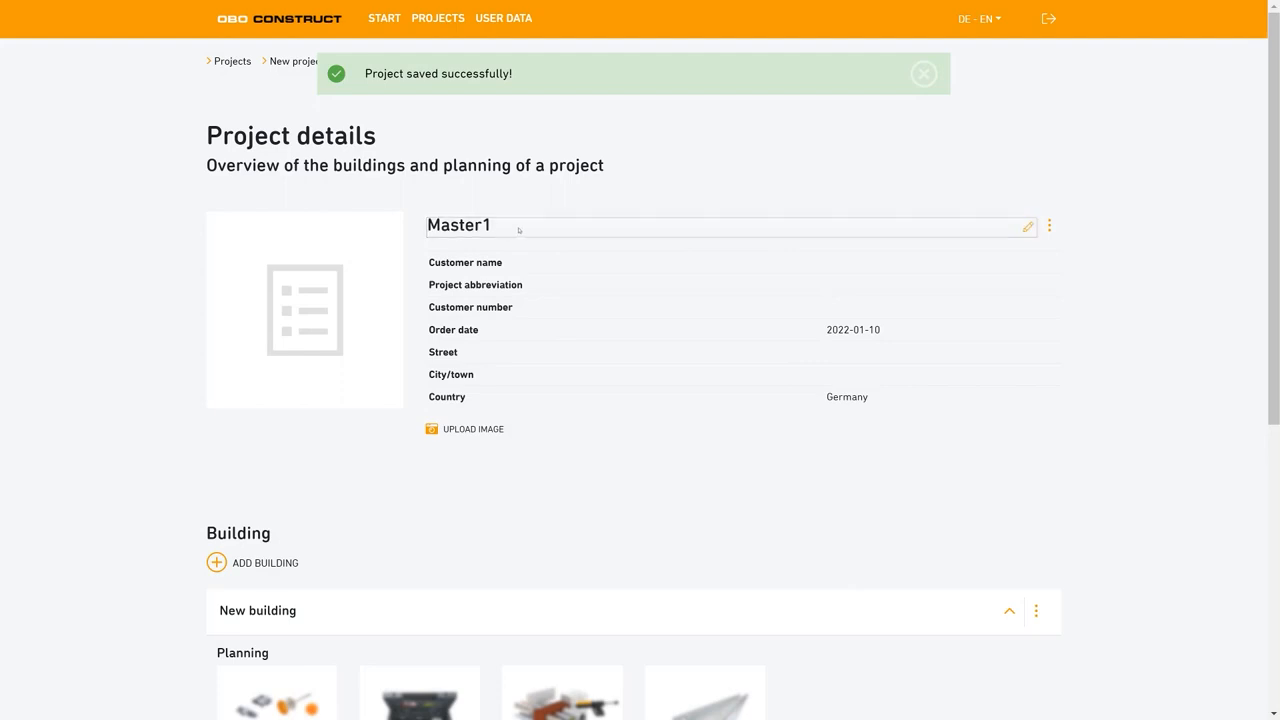
Rename the project's existing building as Campus1.
scroll(478, 272, "down", 1)
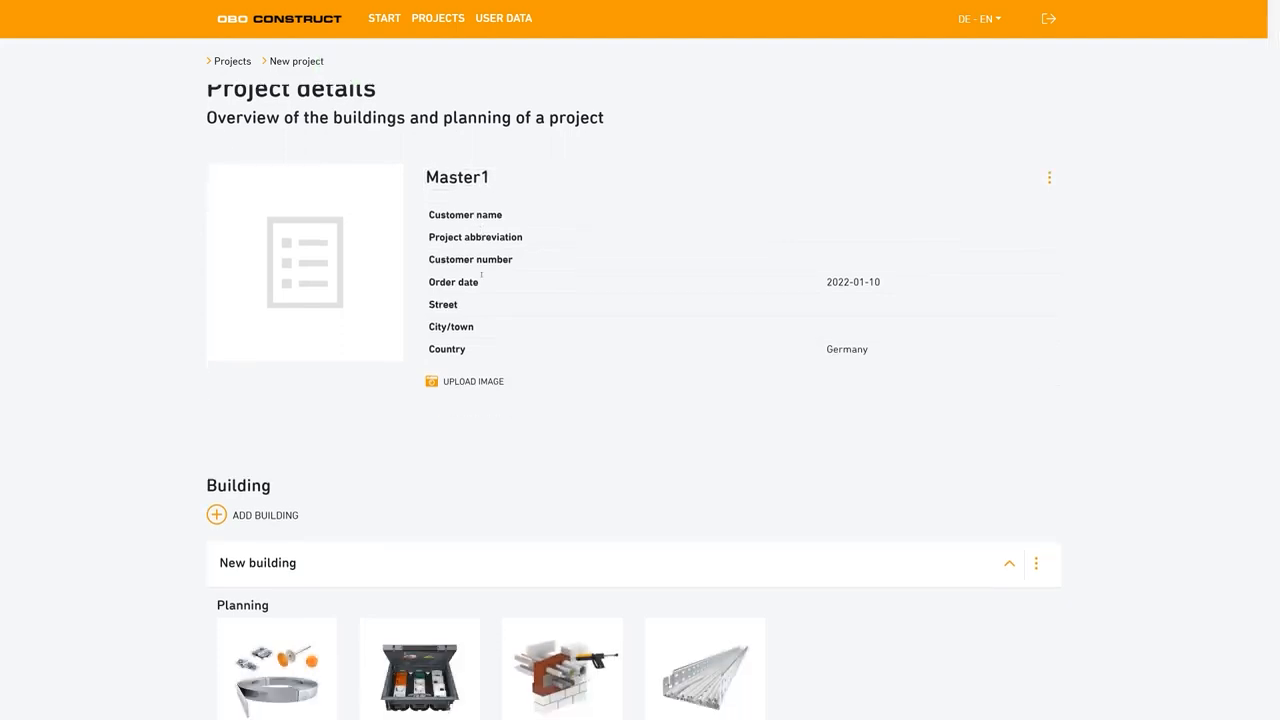
scroll(400, 300, "down", 1)
scroll(280, 340, "down", 1)
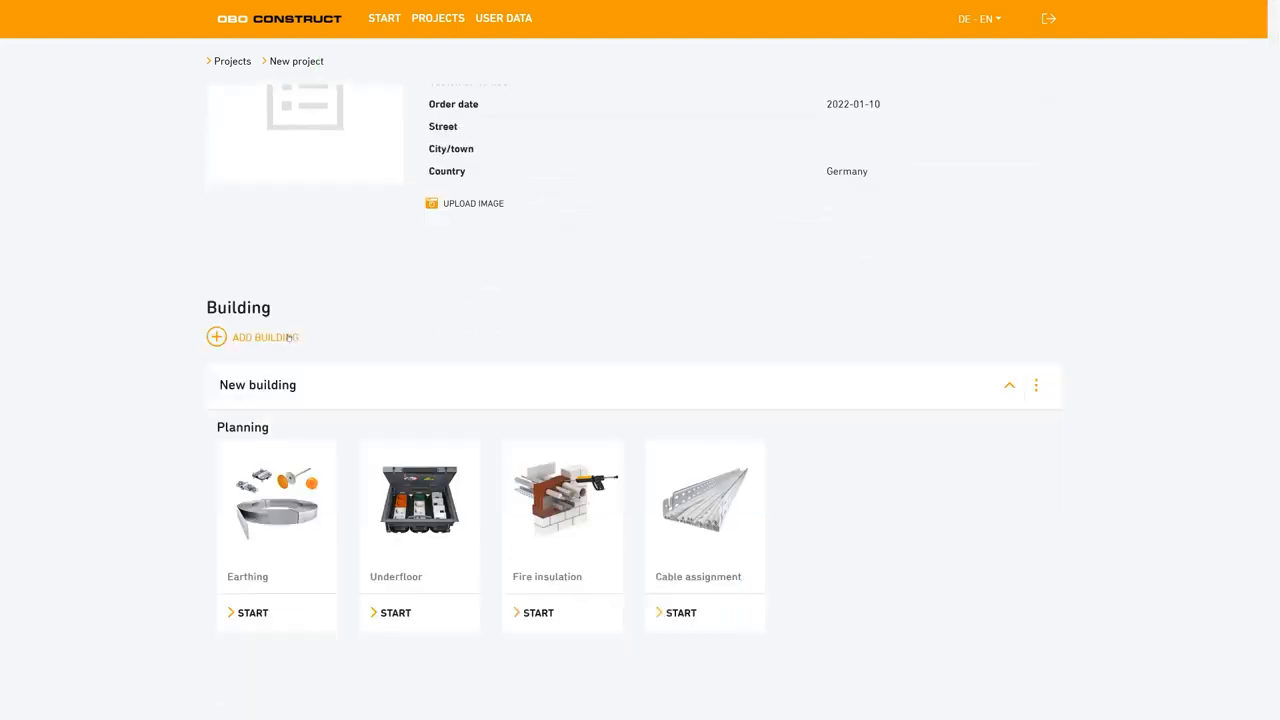
scroll(288, 331, "down", 1)
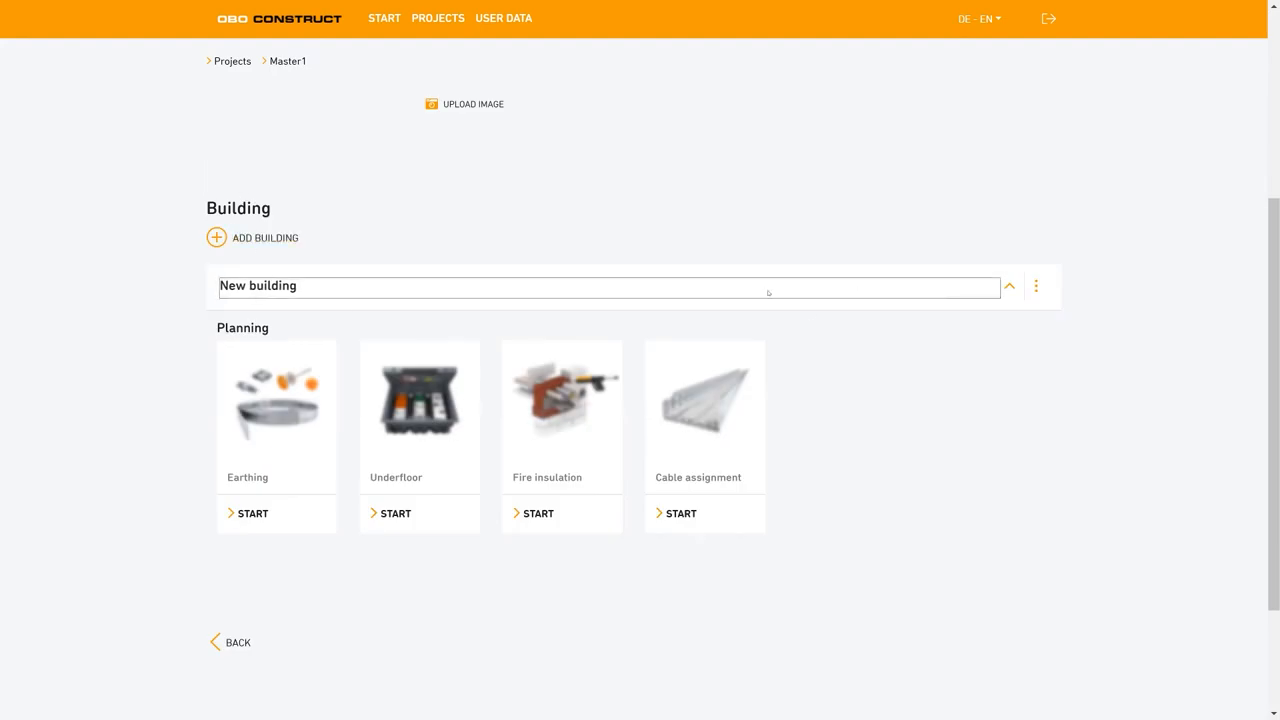
left_click(330, 285)
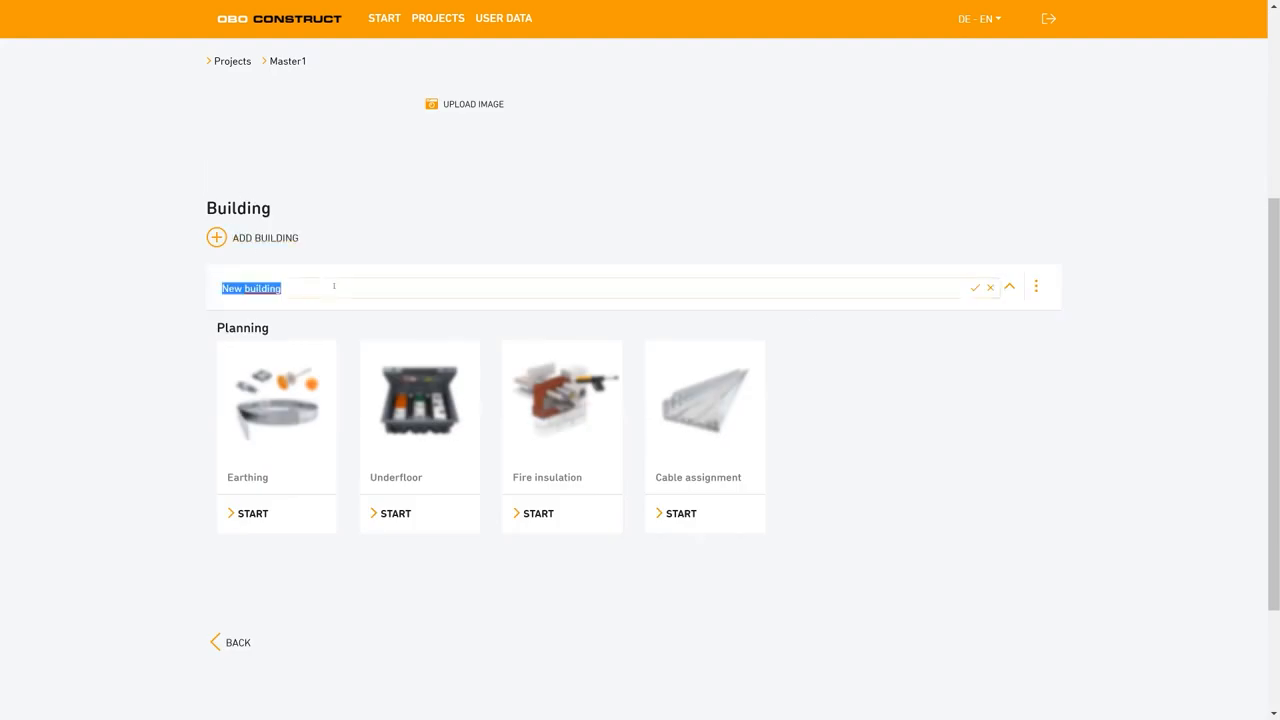
key("BackSpace")
type("Campus1")
left_click(976, 289)
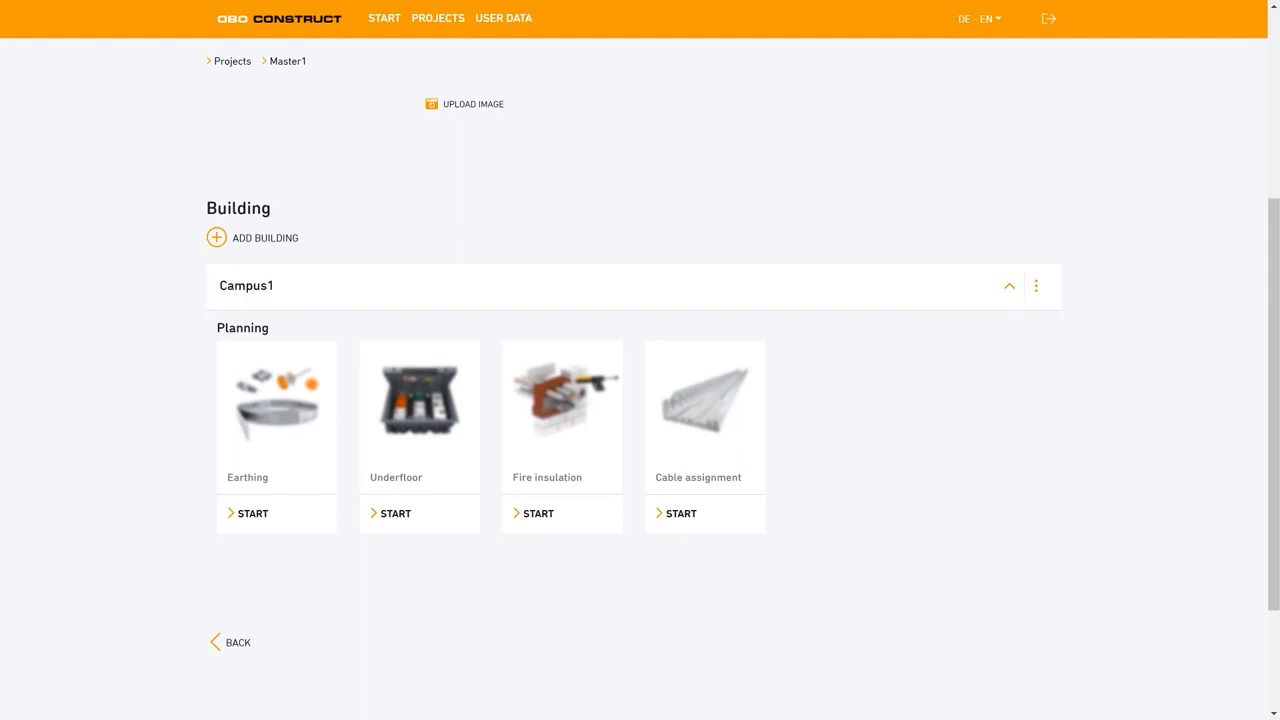
Add a second building to the Master1 project and delete it again.
left_click(276, 241)
scroll(340, 393, "up", 3)
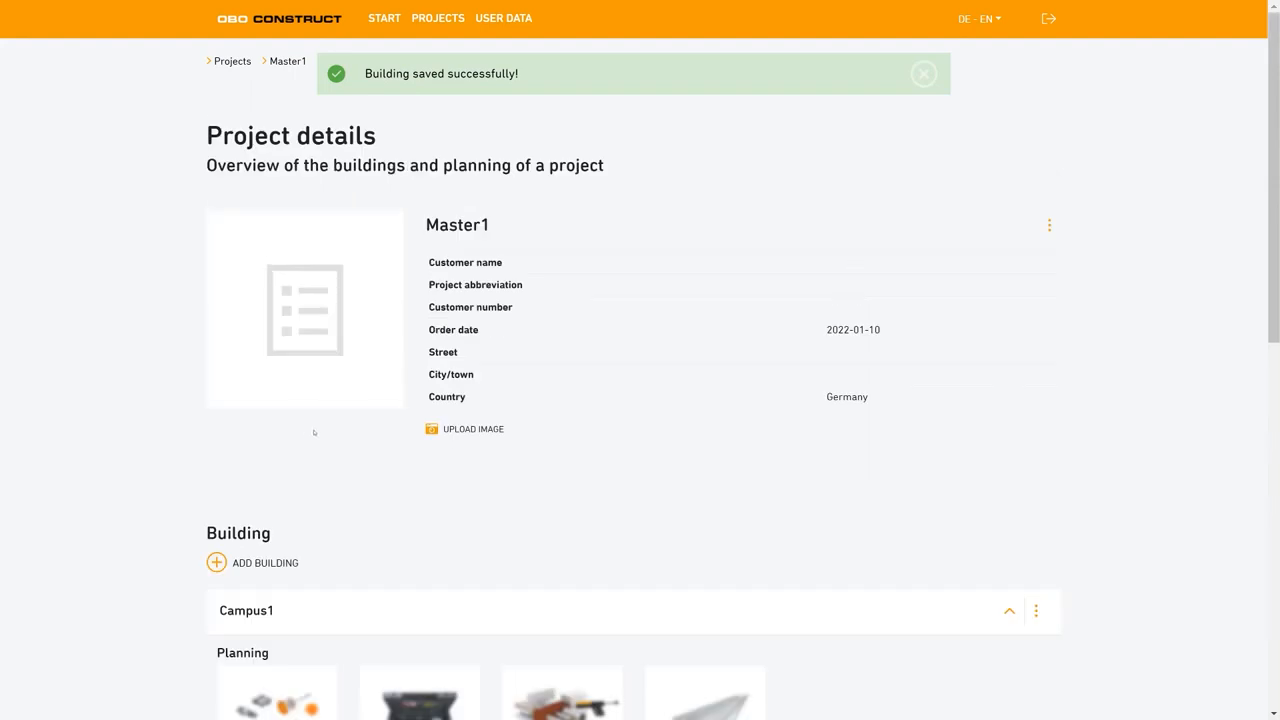
scroll(310, 440, "down", 3)
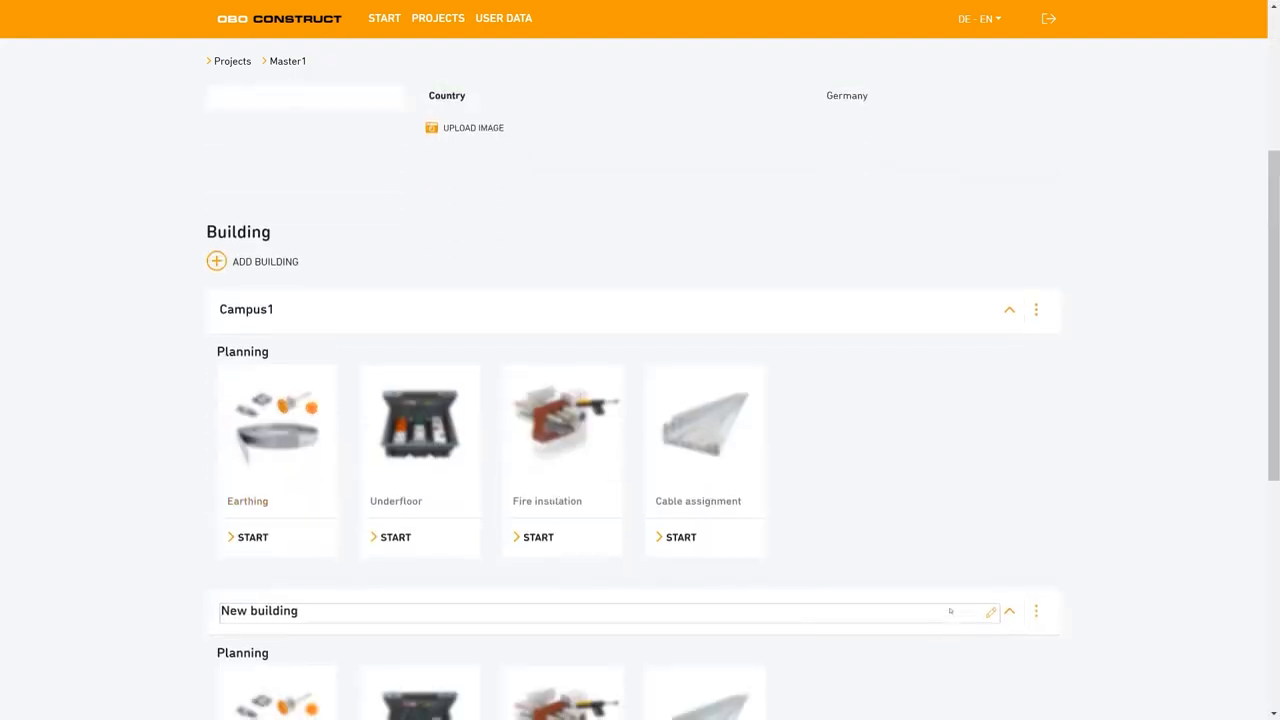
scroll(680, 534, "down", 2)
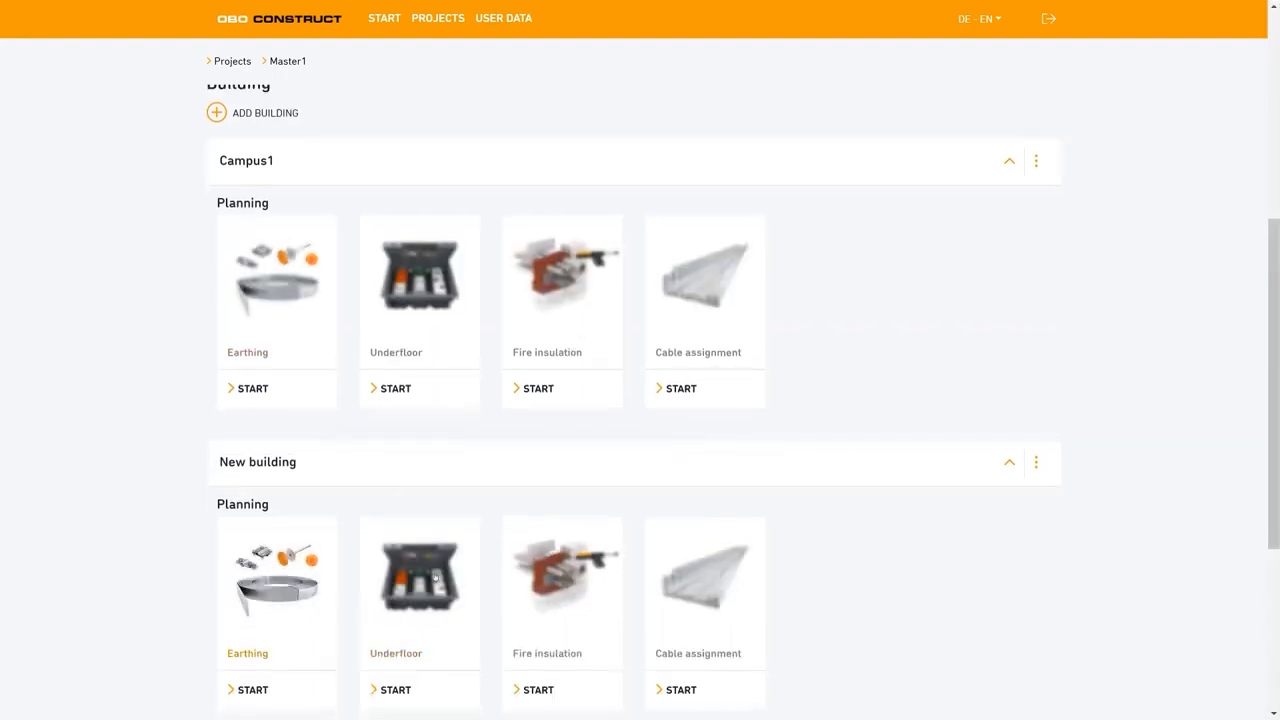
left_click(1037, 466)
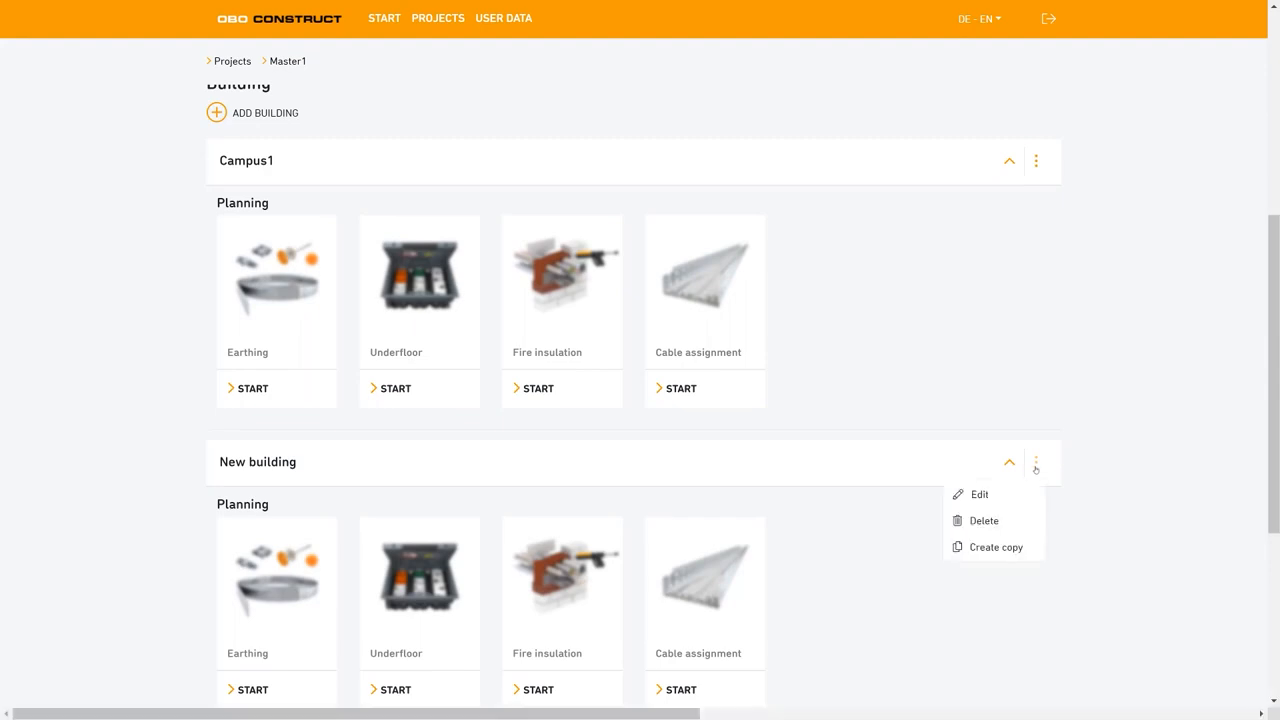
left_click(984, 521)
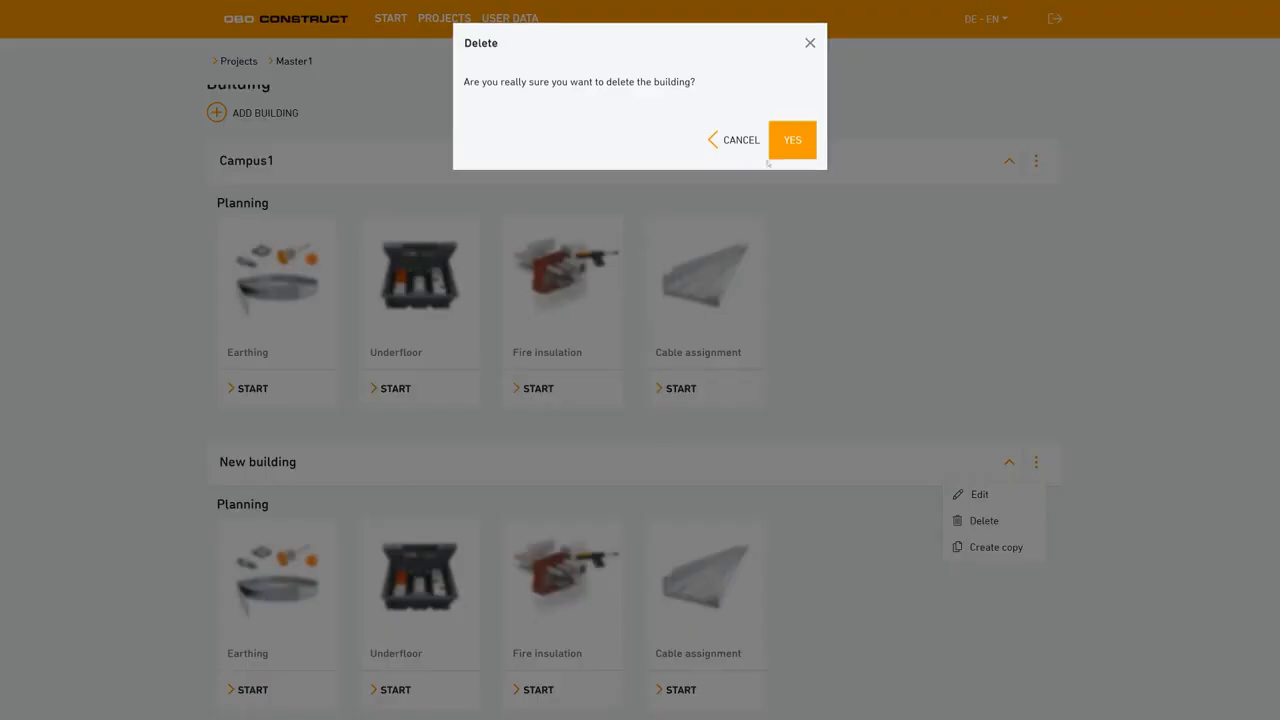
left_click(790, 145)
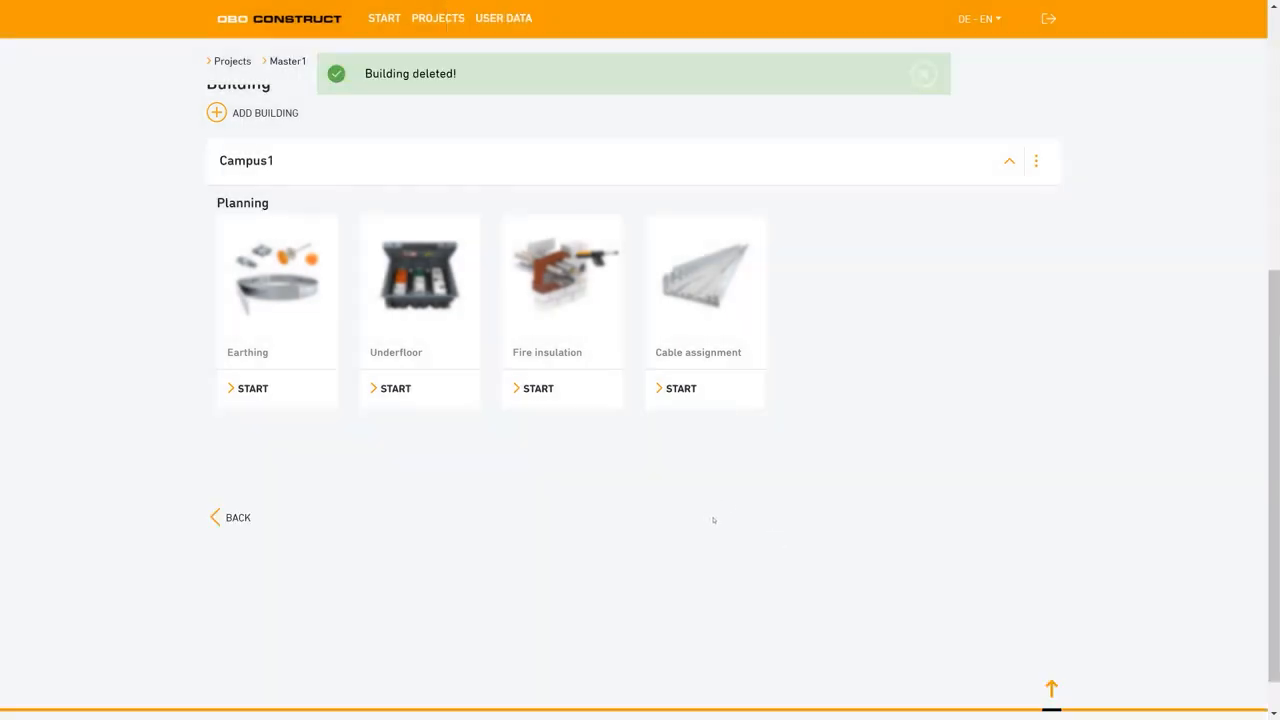
Start a fire insulation planning for the Campus1 building and collapse the tutorial video.
scroll(714, 520, "up", 1)
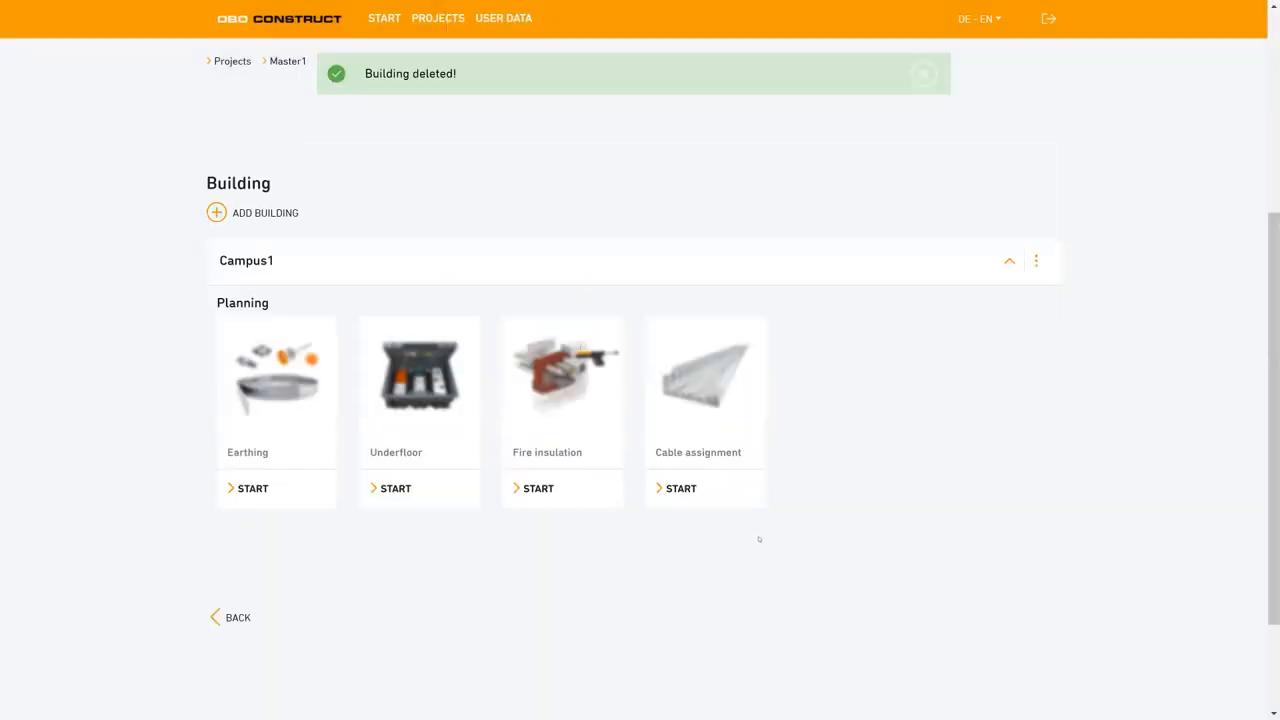
scroll(755, 550, "up", 1)
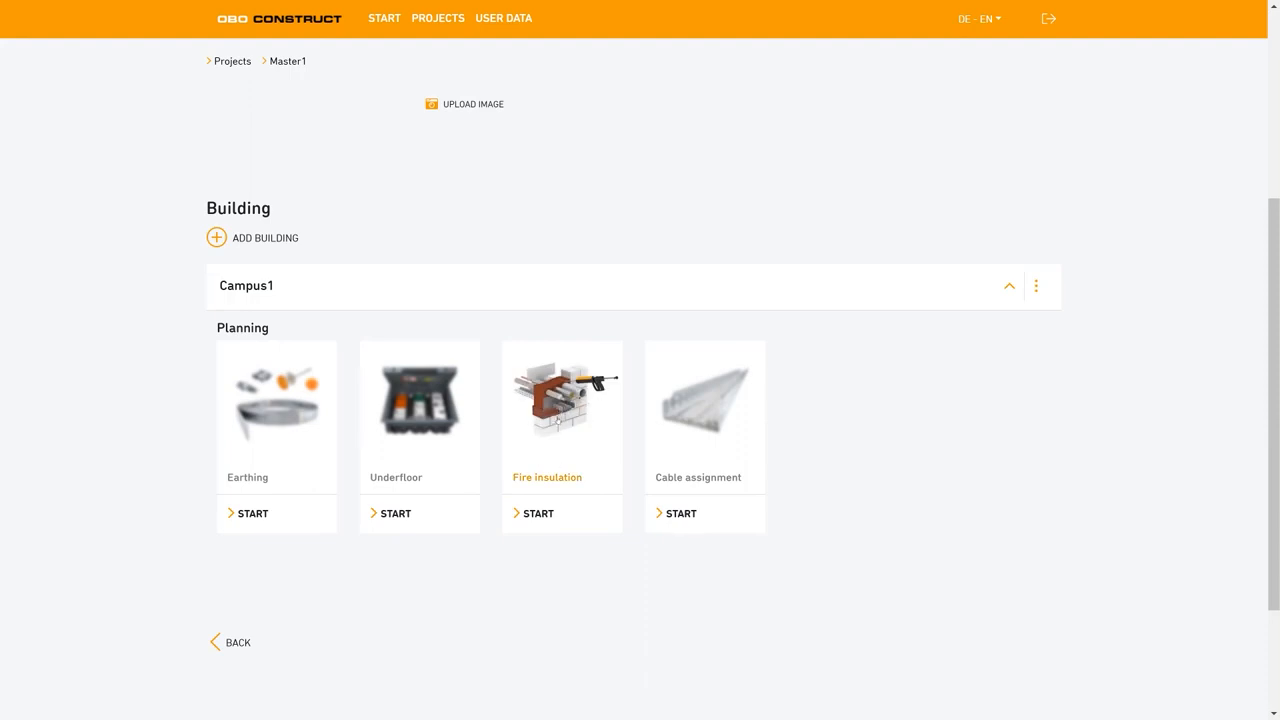
left_click(559, 421)
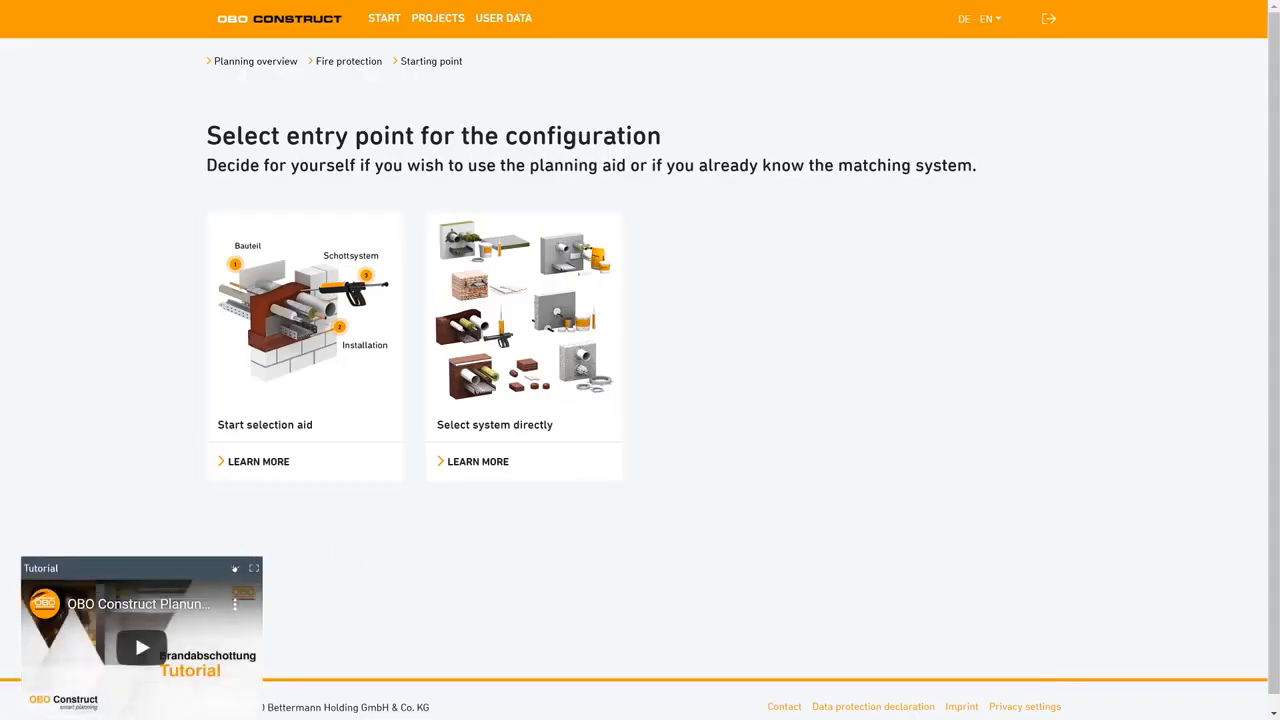
left_click(234, 568)
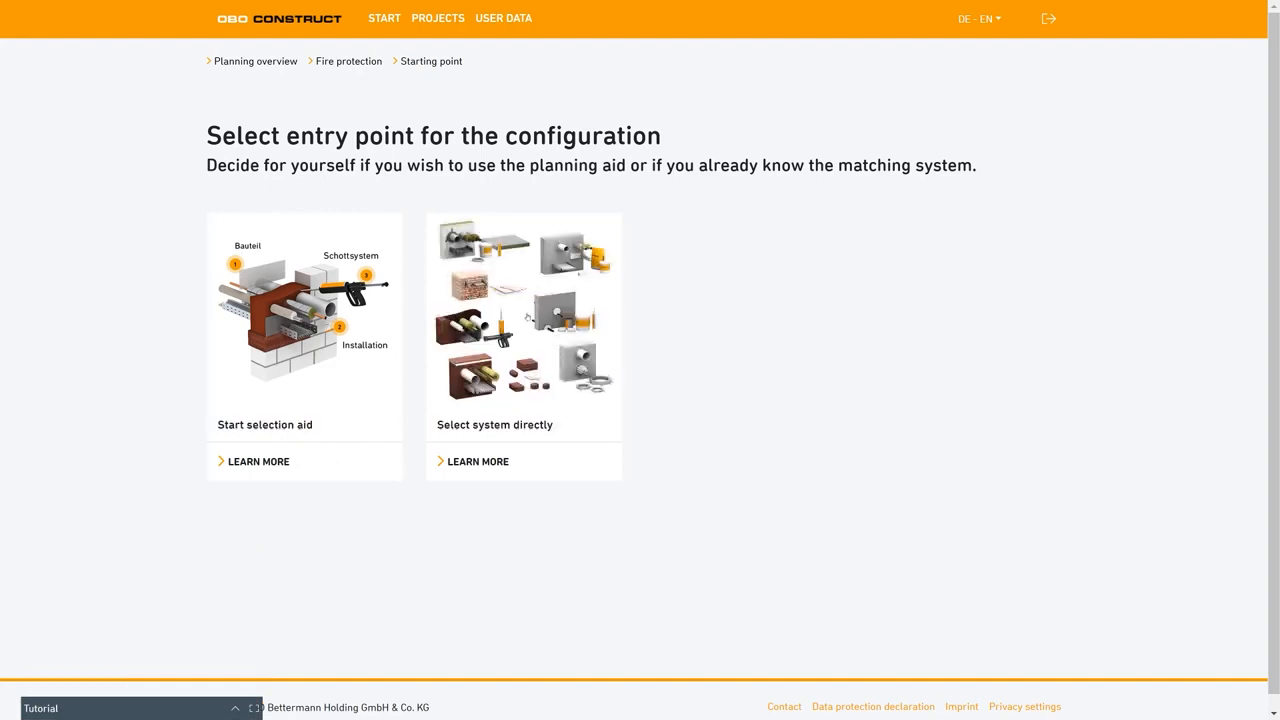
Expand the description of the selection aid and choose the selection aid as the configuration's entry point.
mouse_move(527, 317)
left_click(304, 313)
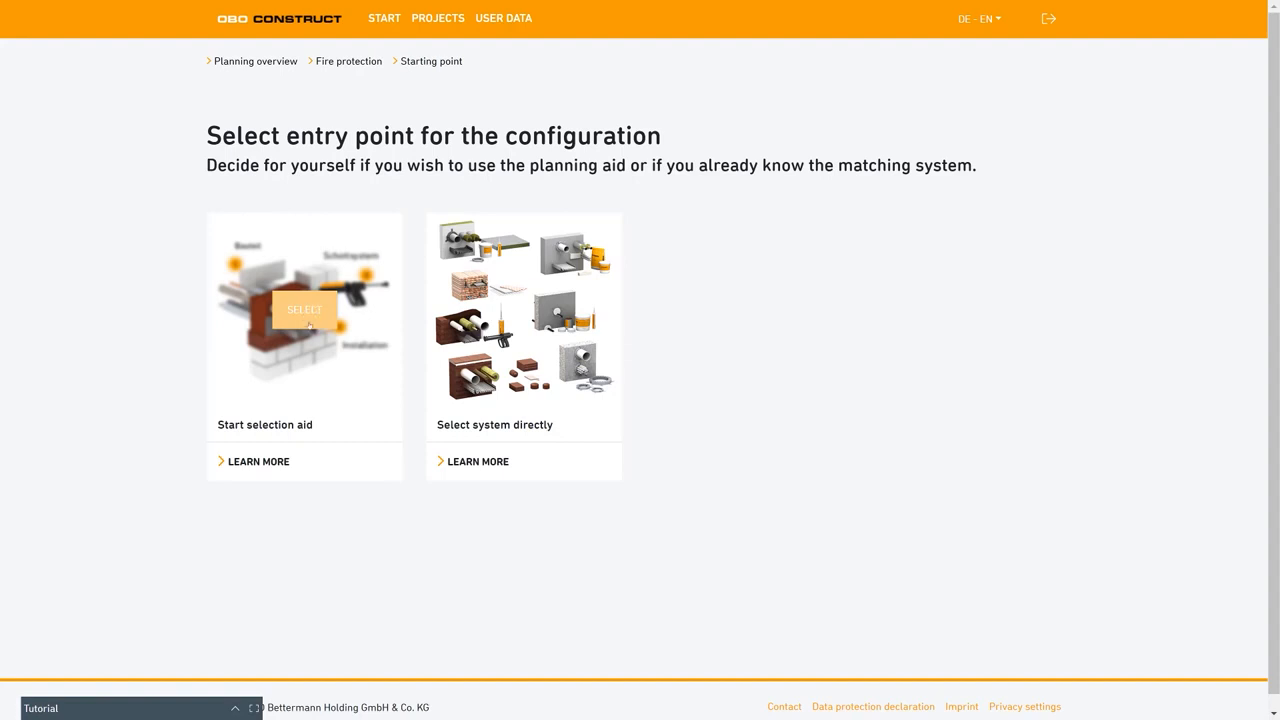
left_click(270, 464)
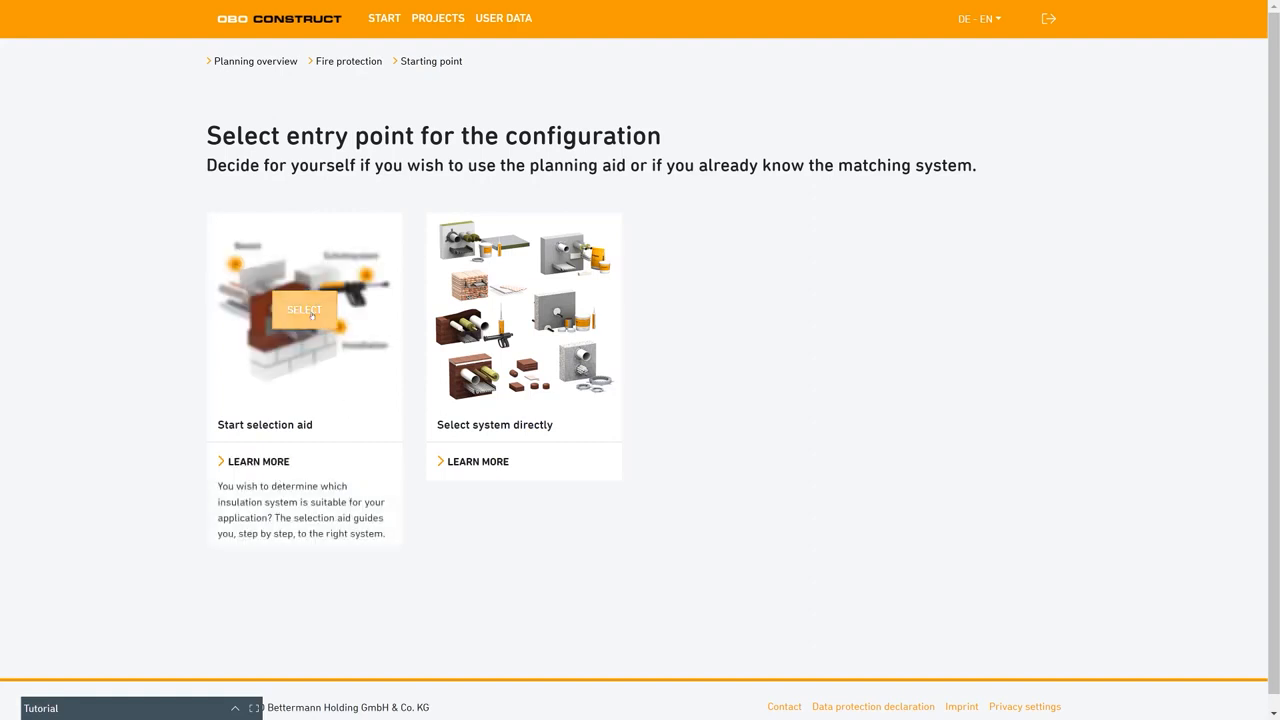
left_click(312, 313)
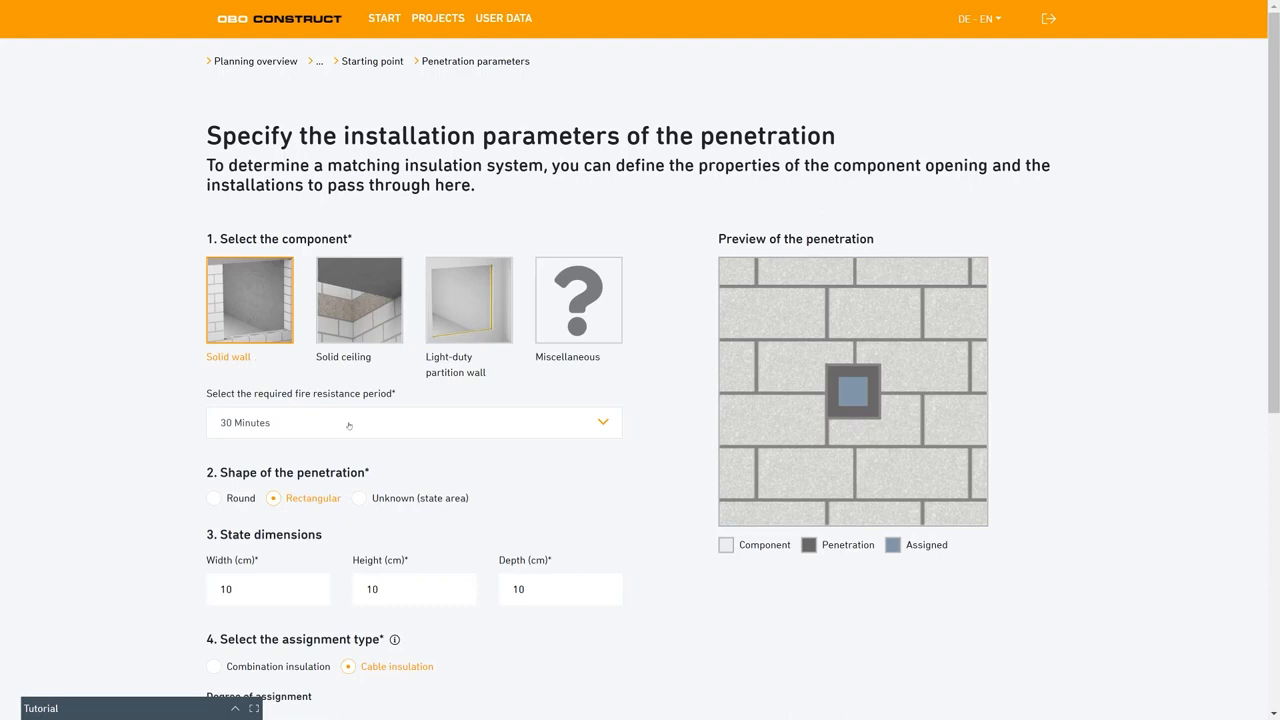
Set the required fire resistance period of the solid wall to 90 minutes.
left_click(603, 424)
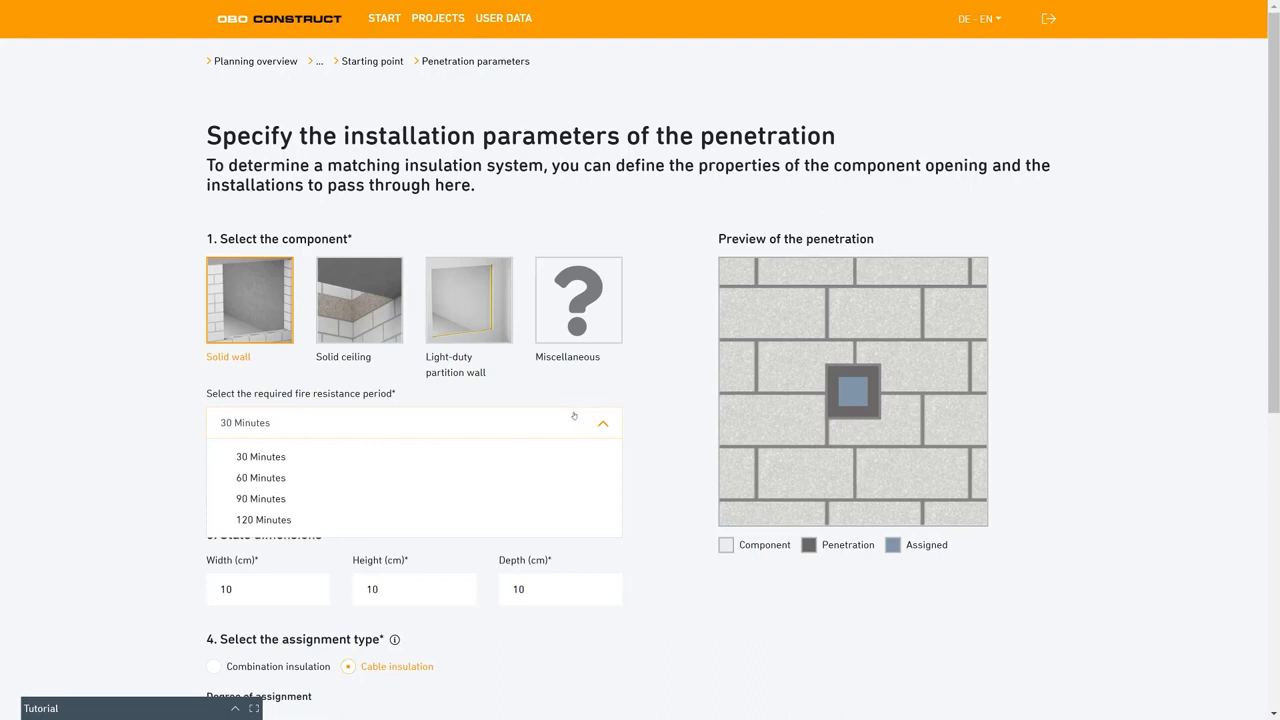
left_click(288, 499)
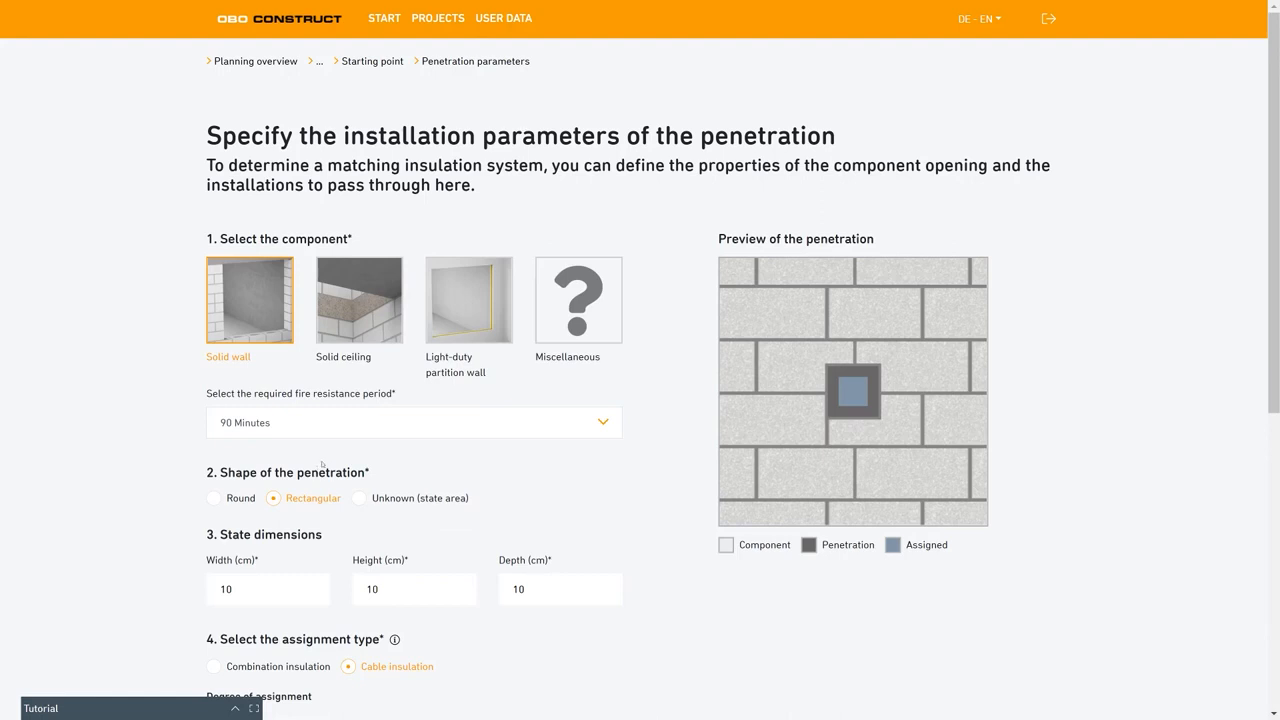
Try the round and unknown (state area) shapes for the penetration and return to the rectangular shape.
left_click(218, 497)
left_click(290, 499)
left_click(362, 499)
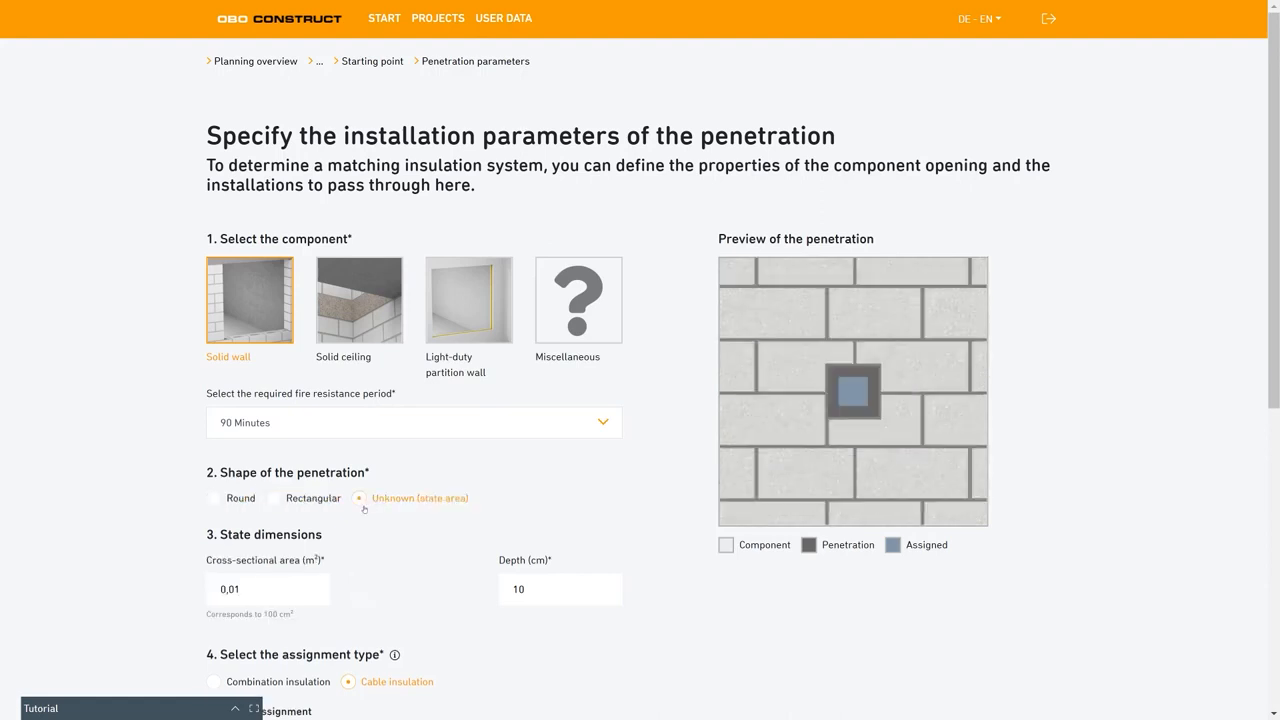
left_click(277, 499)
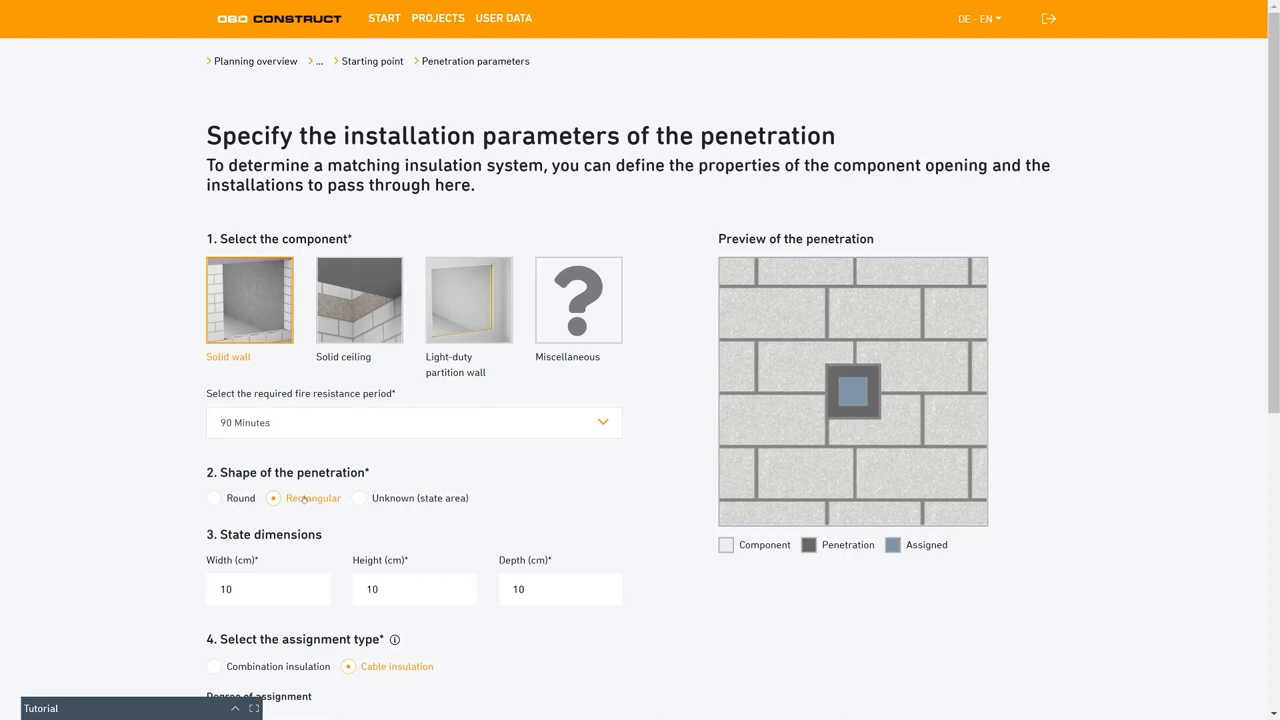
Set the rectangular penetration's width, height and depth to 15 cm each.
scroll(300, 508, "down", 1)
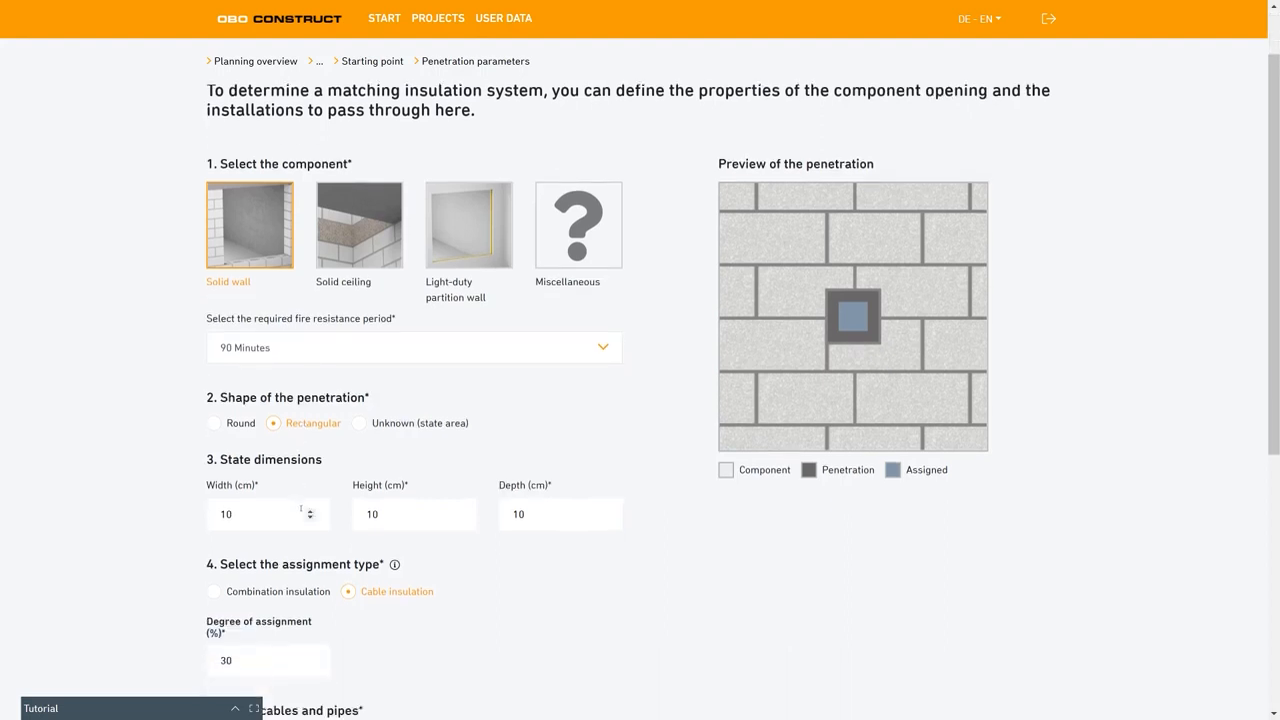
left_click(310, 510)
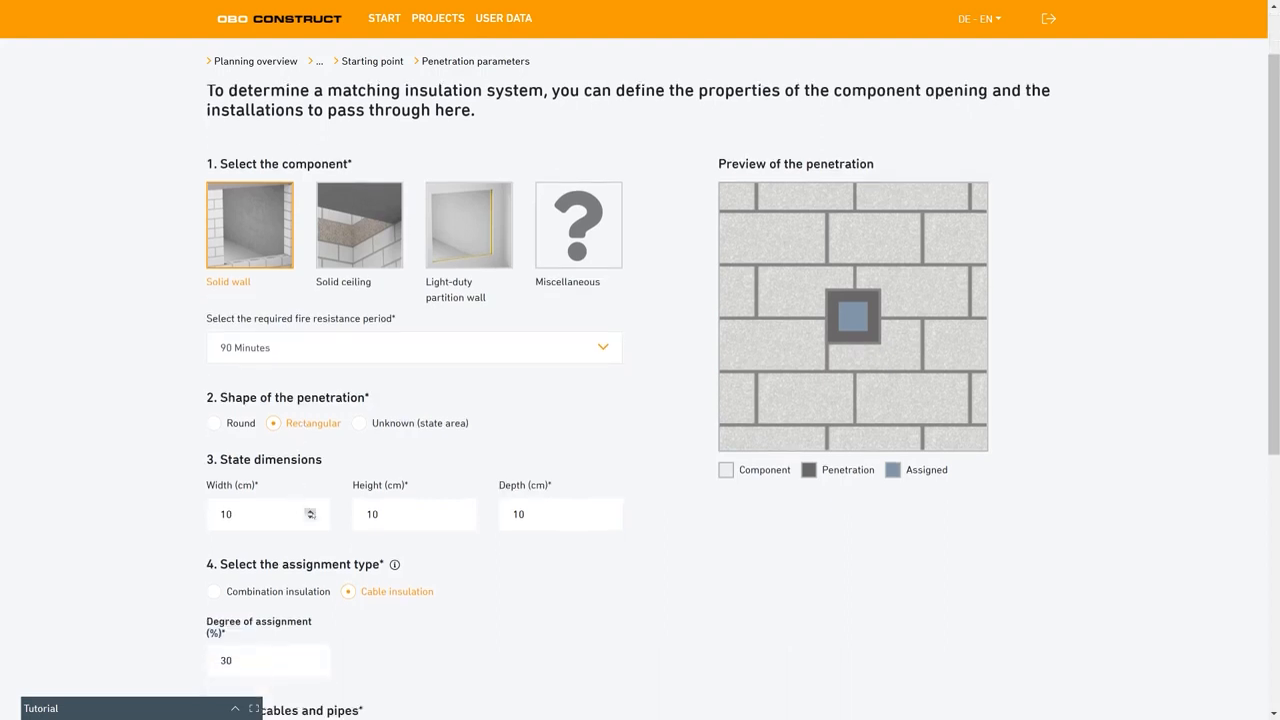
left_click(310, 518)
left_click(456, 511)
left_click(456, 511)
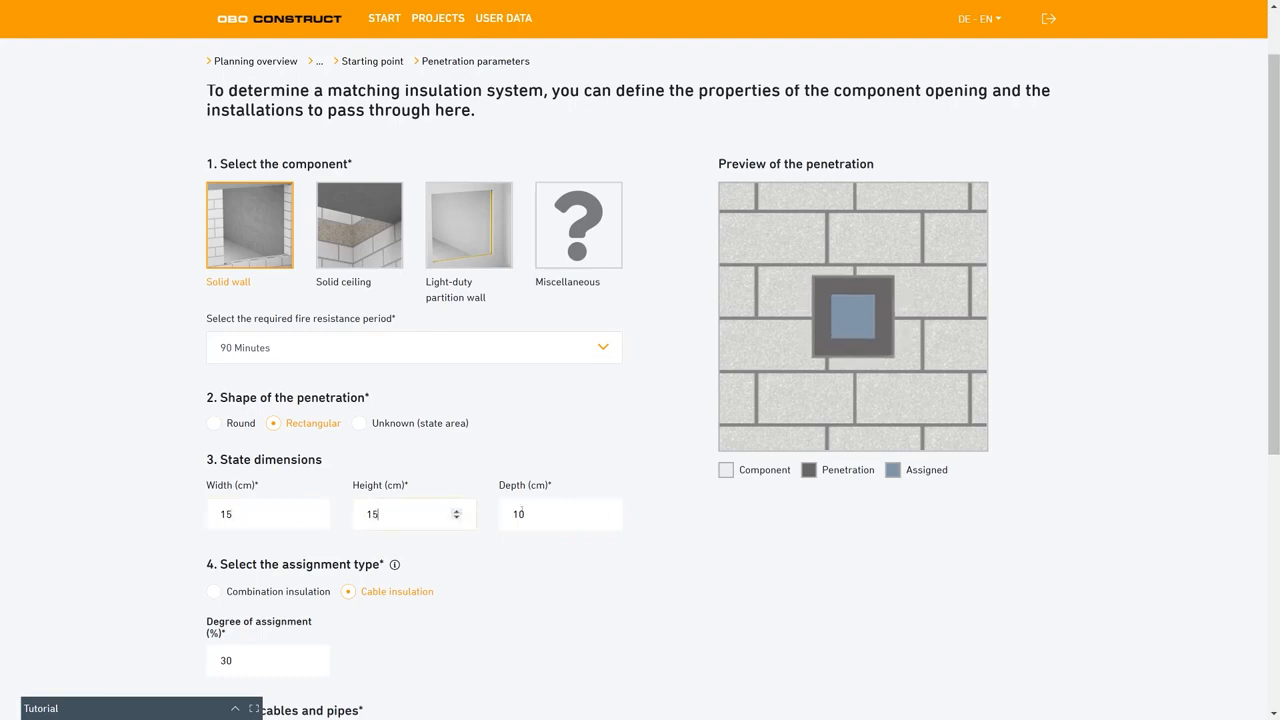
left_click(603, 511)
scroll(275, 541, "down", 1)
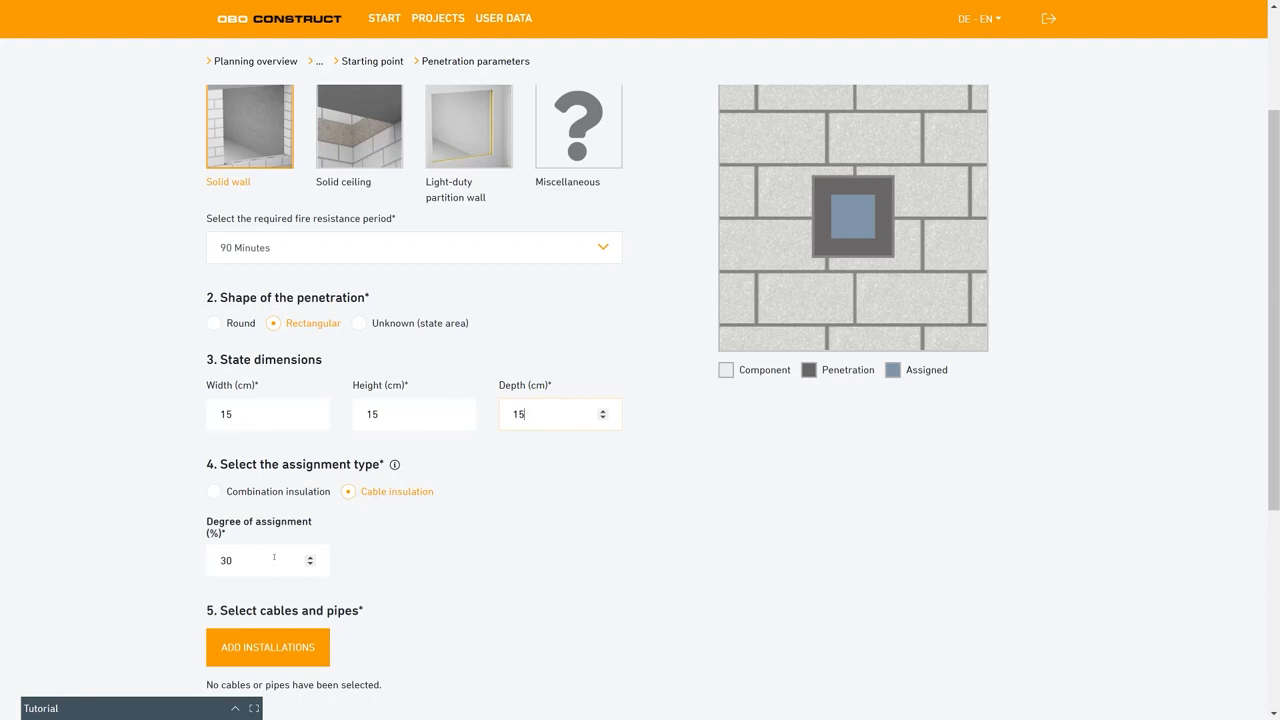
Set the degree of assignment for the cable insulation to 25 %.
left_click(310, 564)
left_click(310, 564)
double_click(310, 564)
left_click(310, 564)
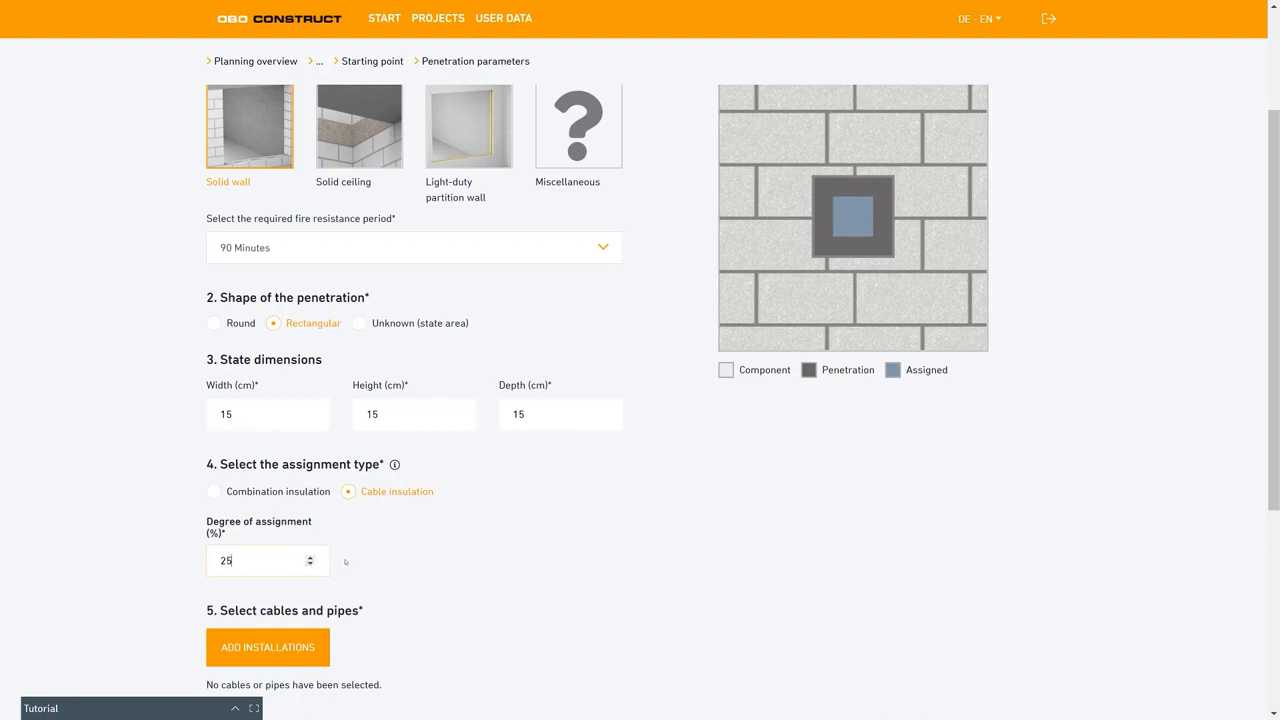
Add Cable and Cable support systems as the penetration's installations, save them and continue to the insulation system selection.
scroll(345, 562, "down", 1)
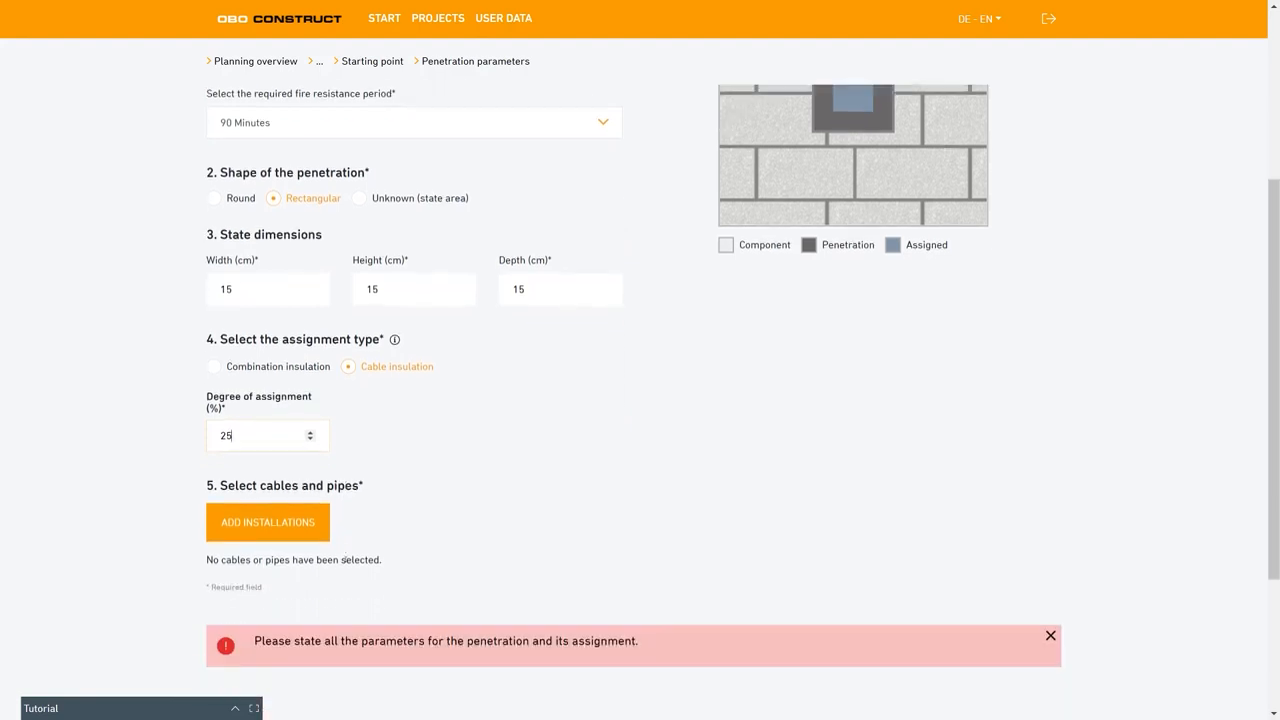
left_click(310, 528)
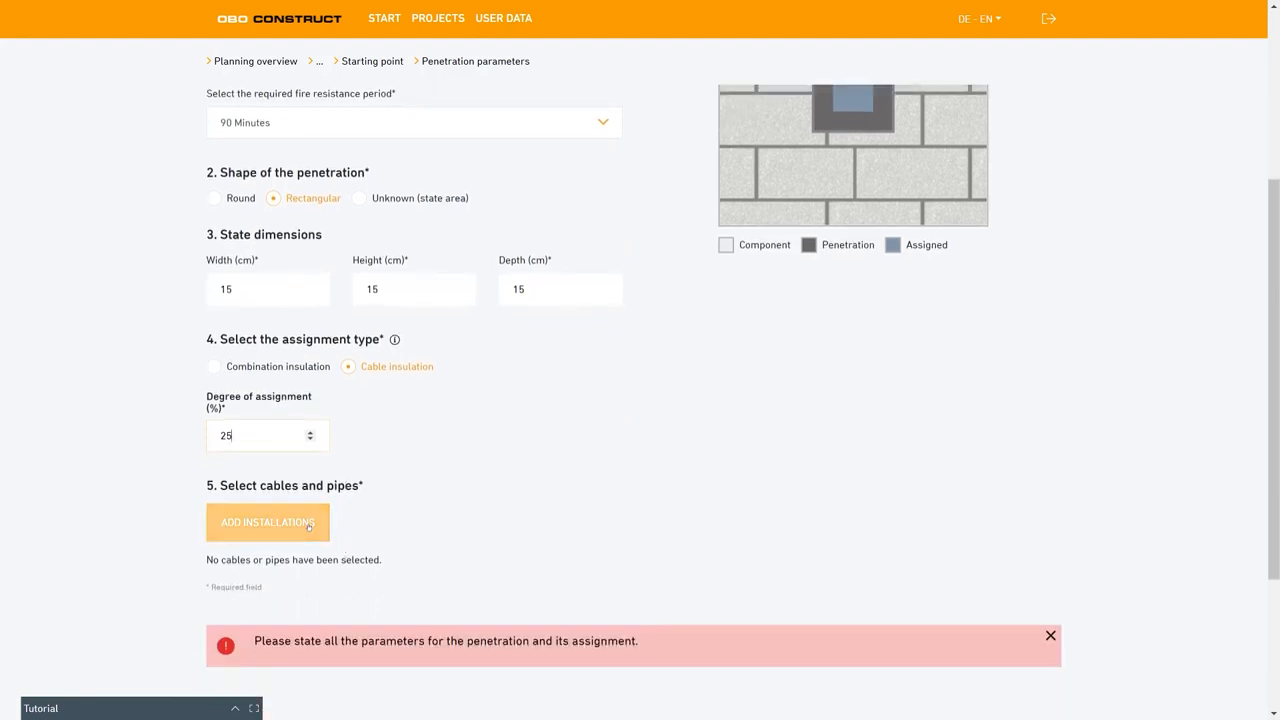
left_click(306, 524)
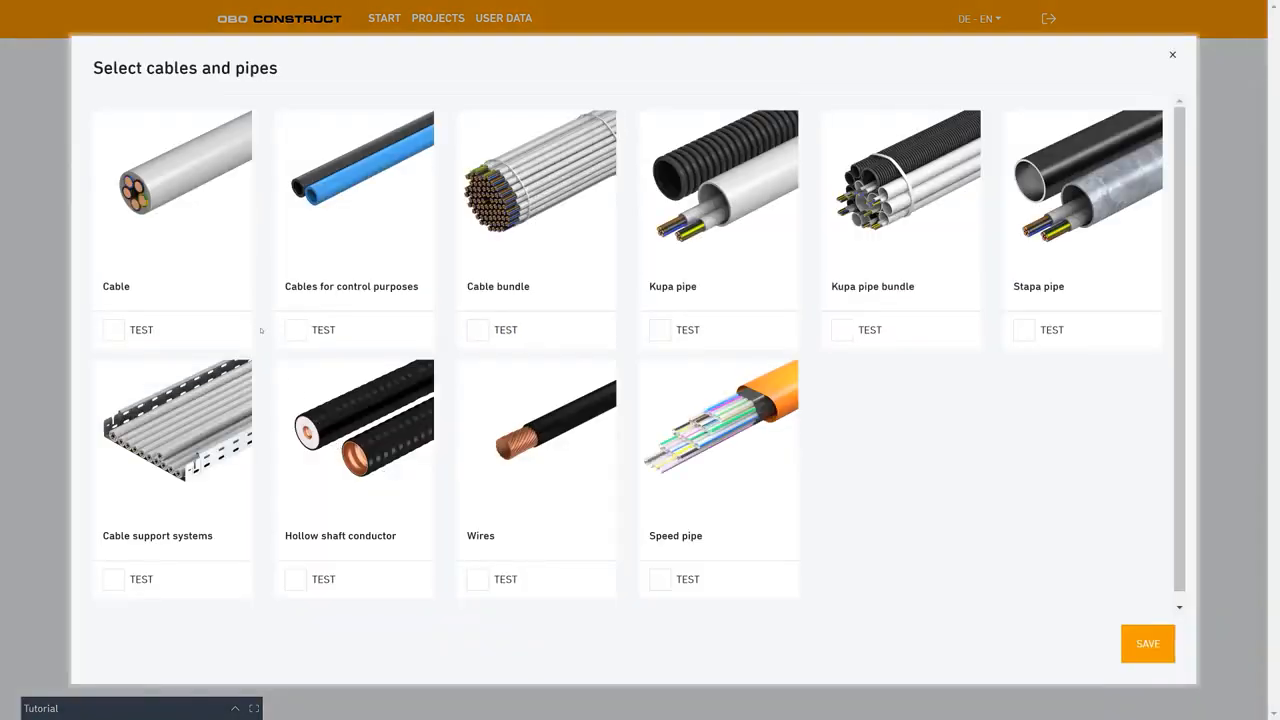
left_click(116, 329)
left_click(115, 584)
left_click(1155, 656)
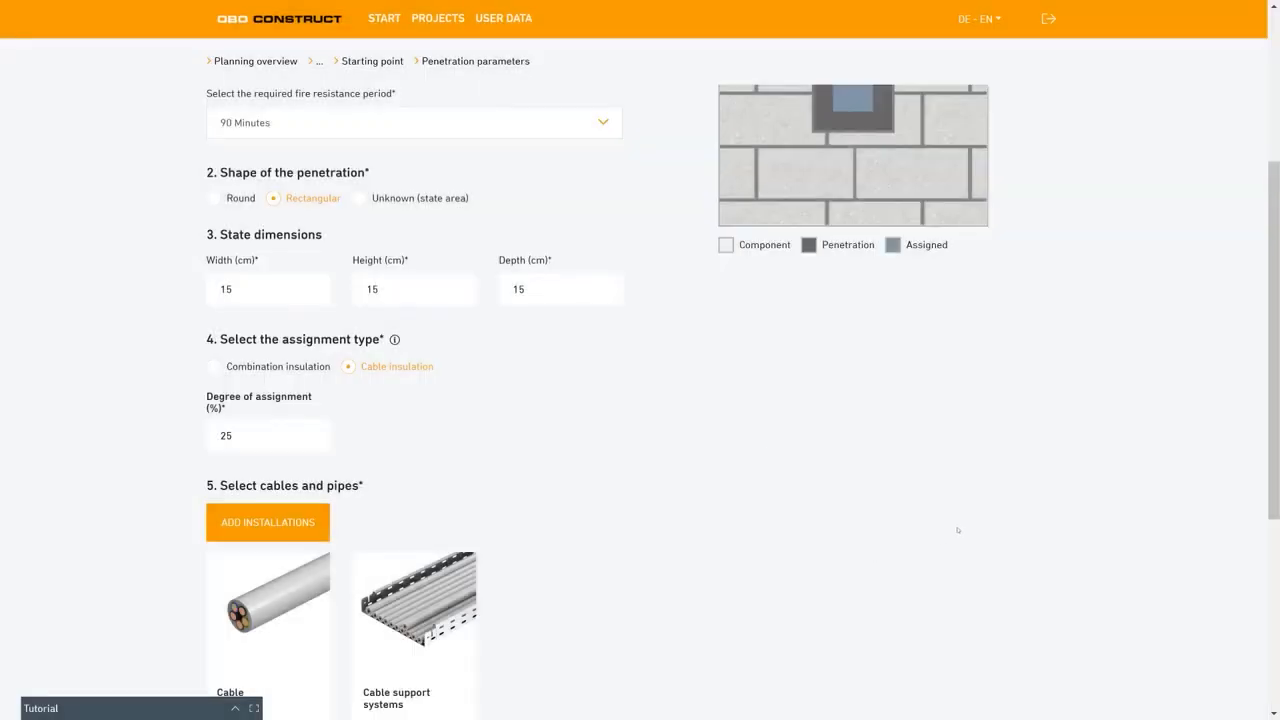
scroll(660, 500, "down", 2)
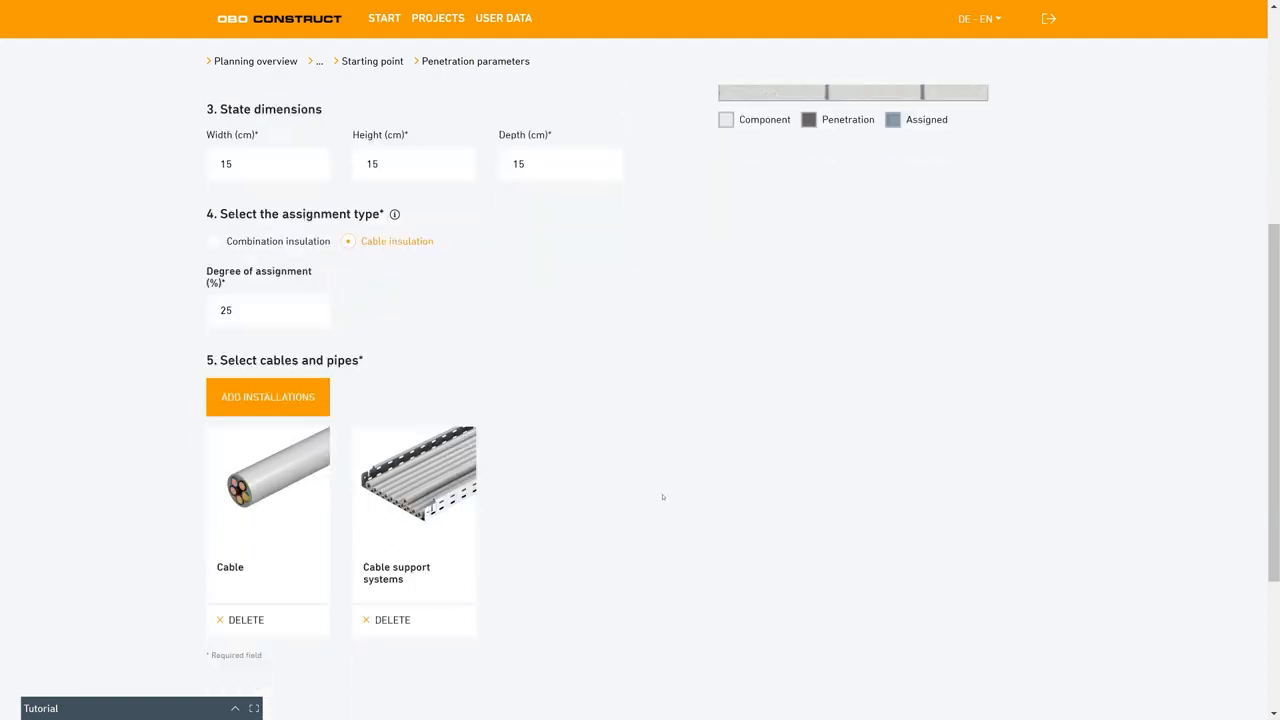
scroll(1051, 589, "down", 2)
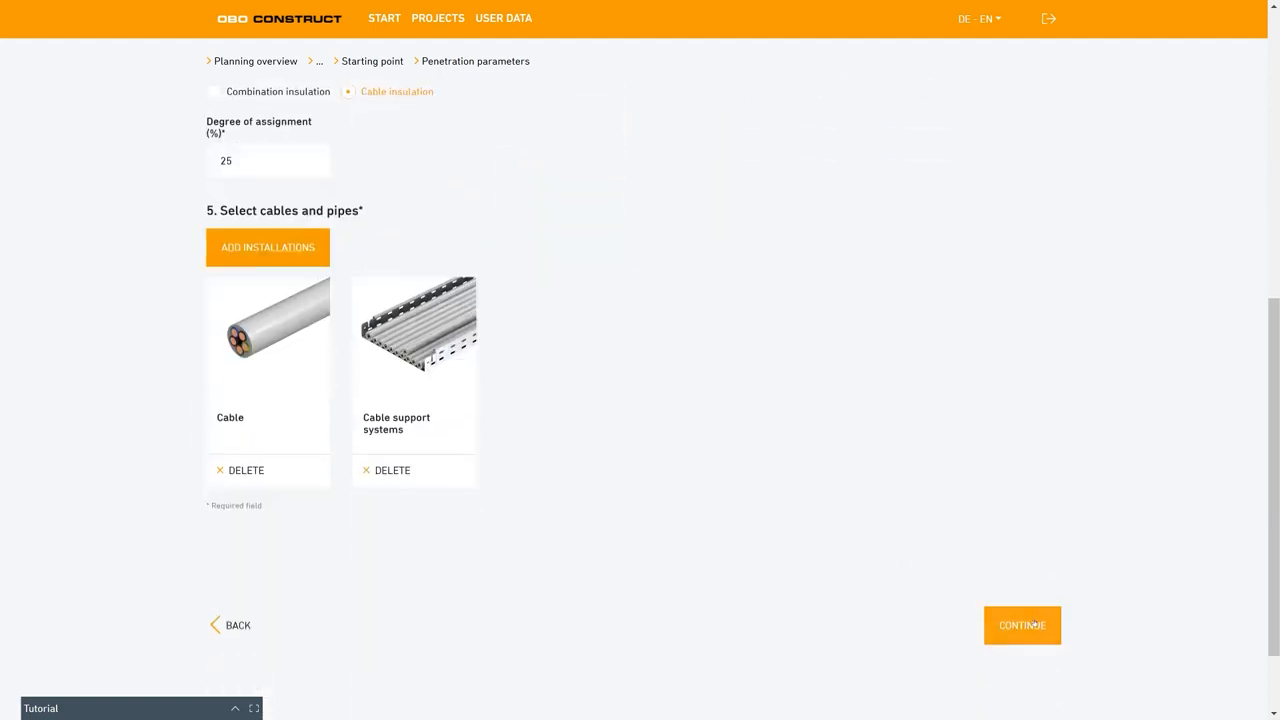
left_click(1022, 625)
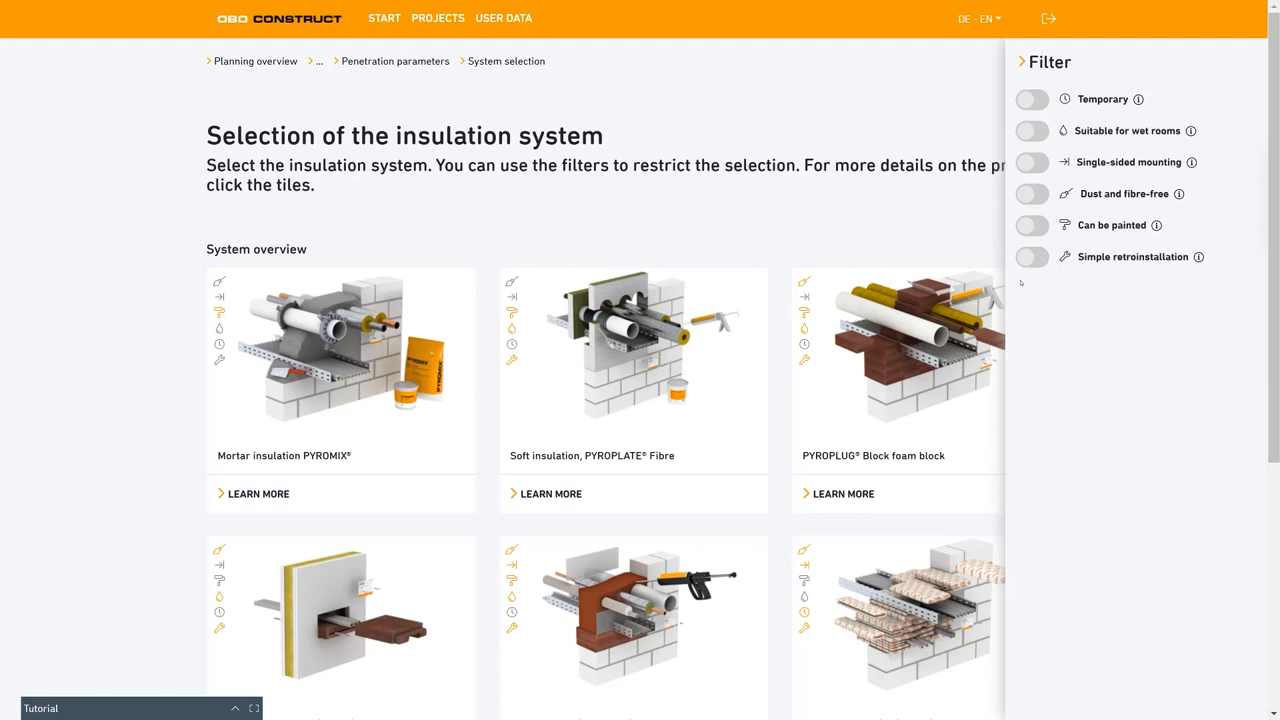
Filter the insulation systems by single-sided mounting and select PYROSIT NG fire protection foam.
left_click(1034, 163)
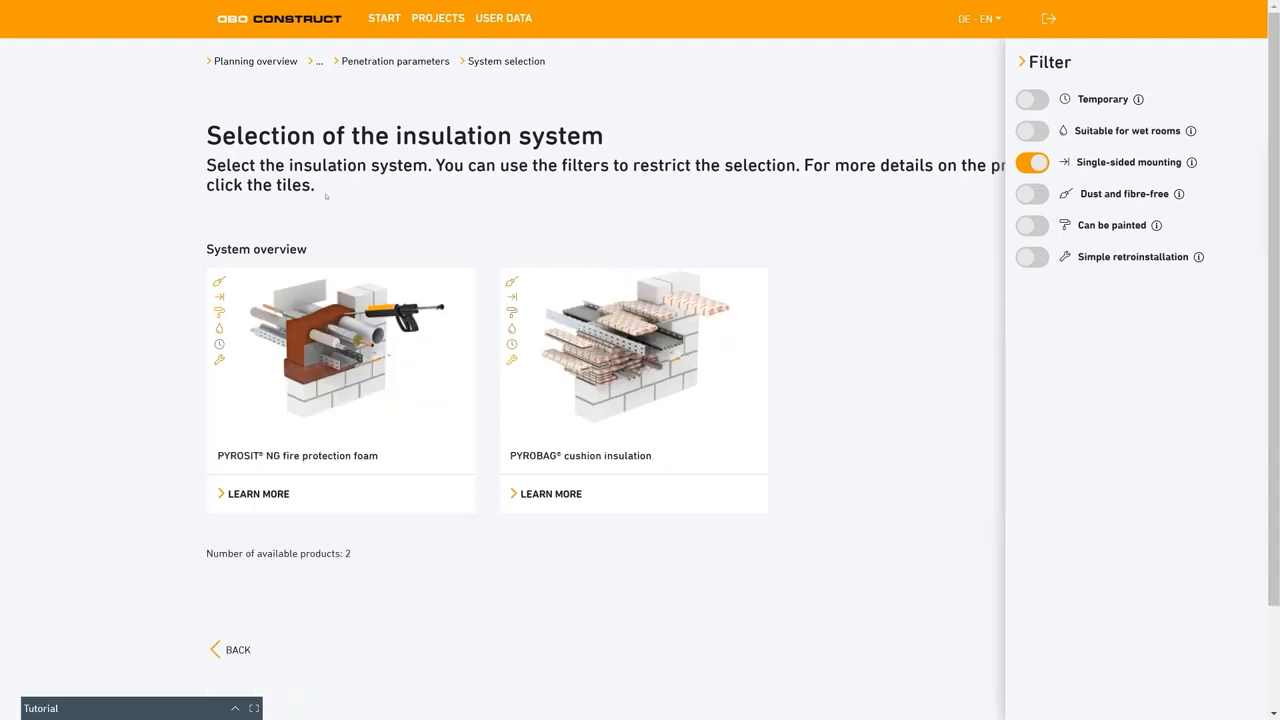
mouse_move(609, 352)
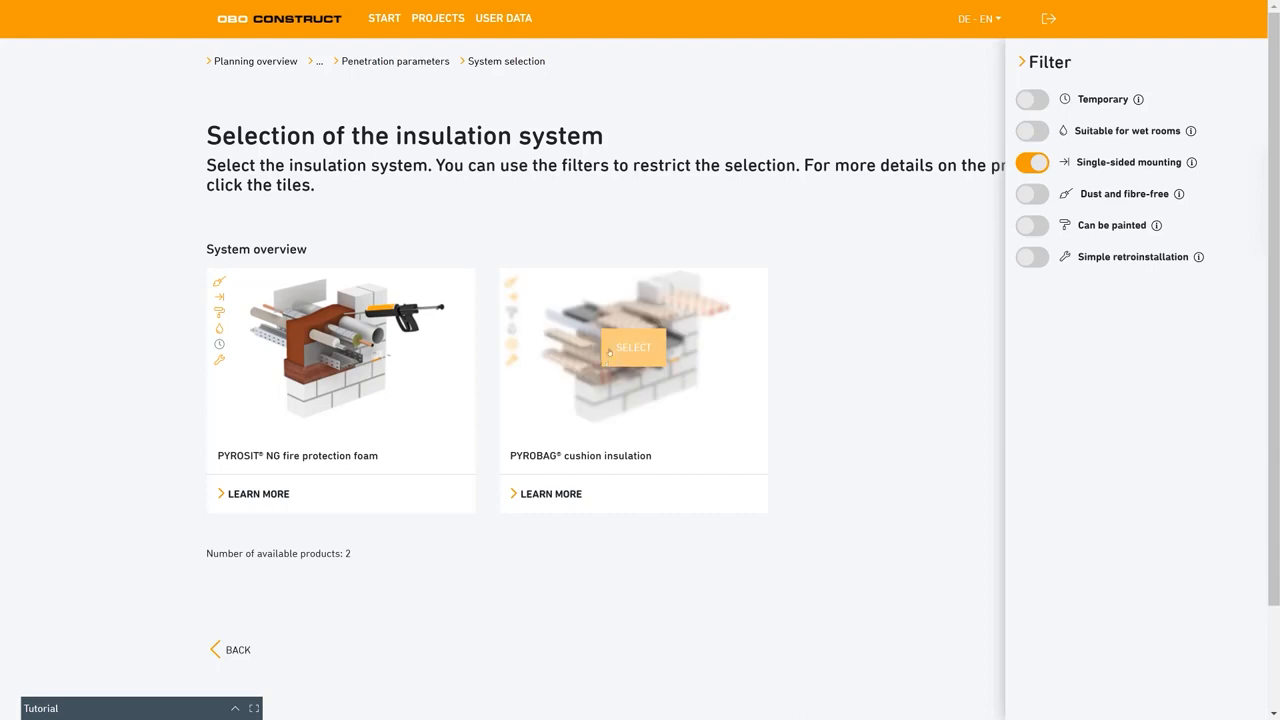
mouse_move(348, 356)
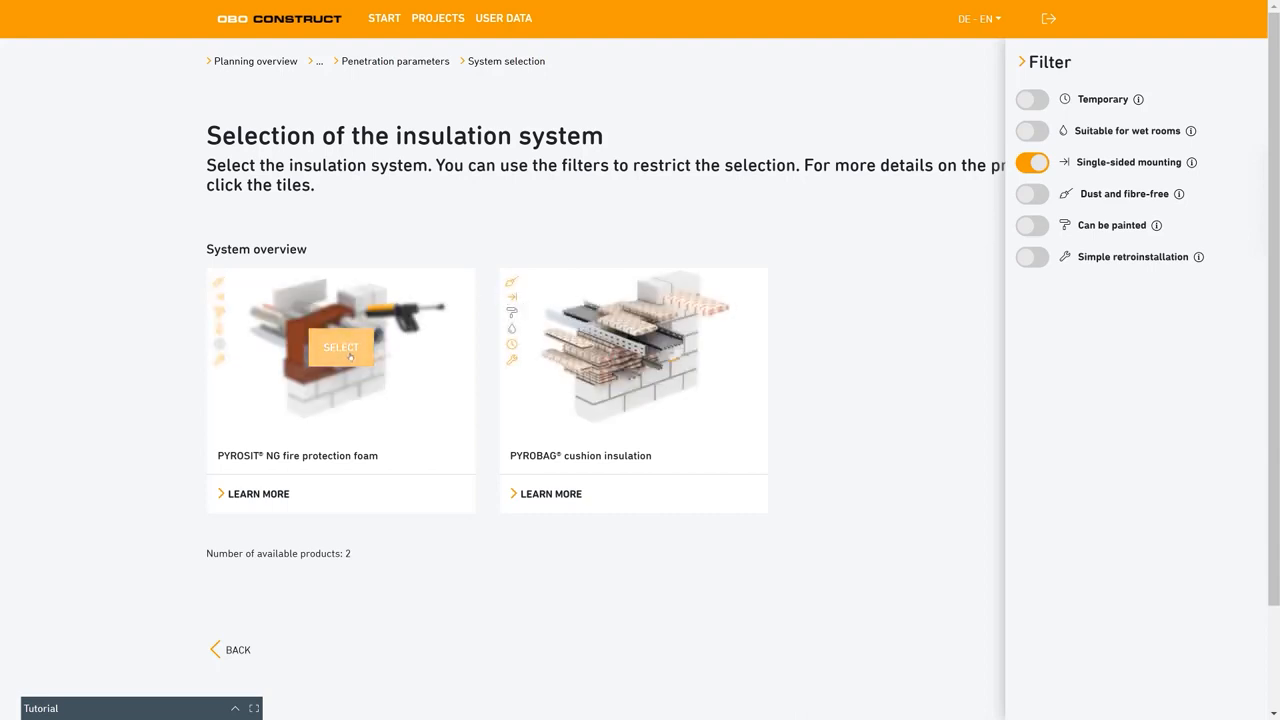
left_click(341, 347)
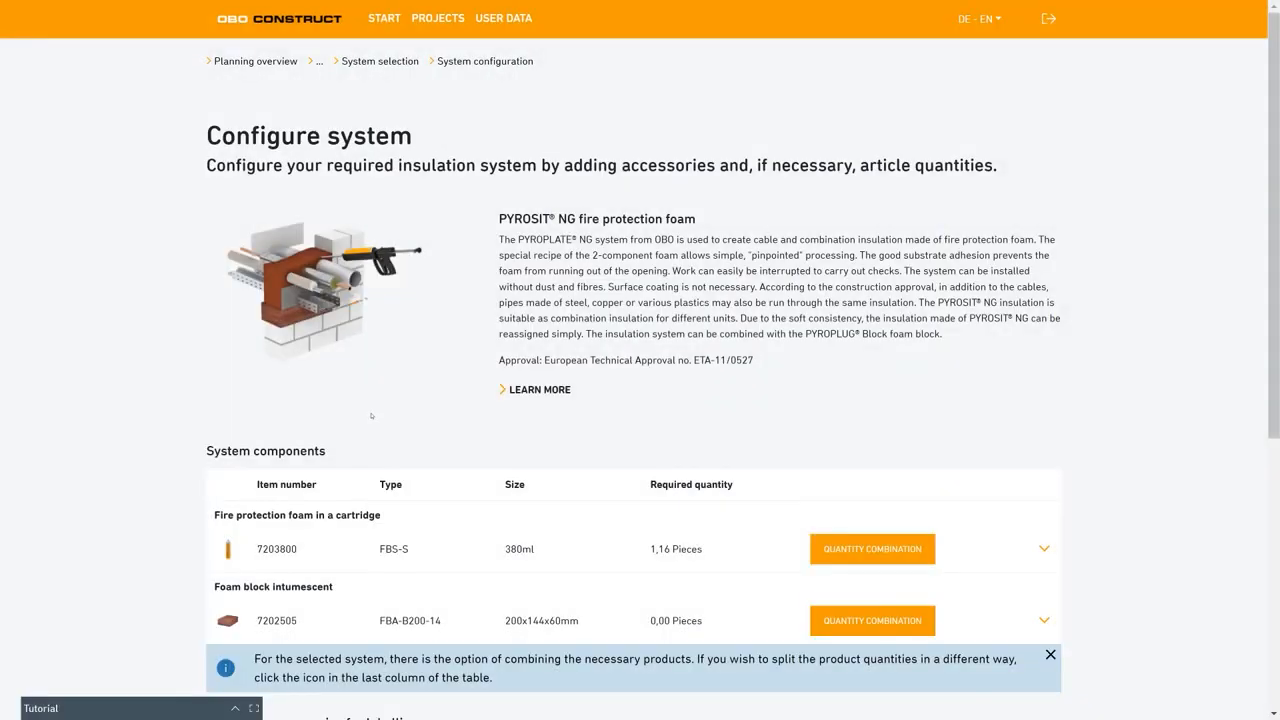
Check the required quantity of the FBS-S fire protection foam cartridge in the system components.
scroll(514, 412, "down", 3)
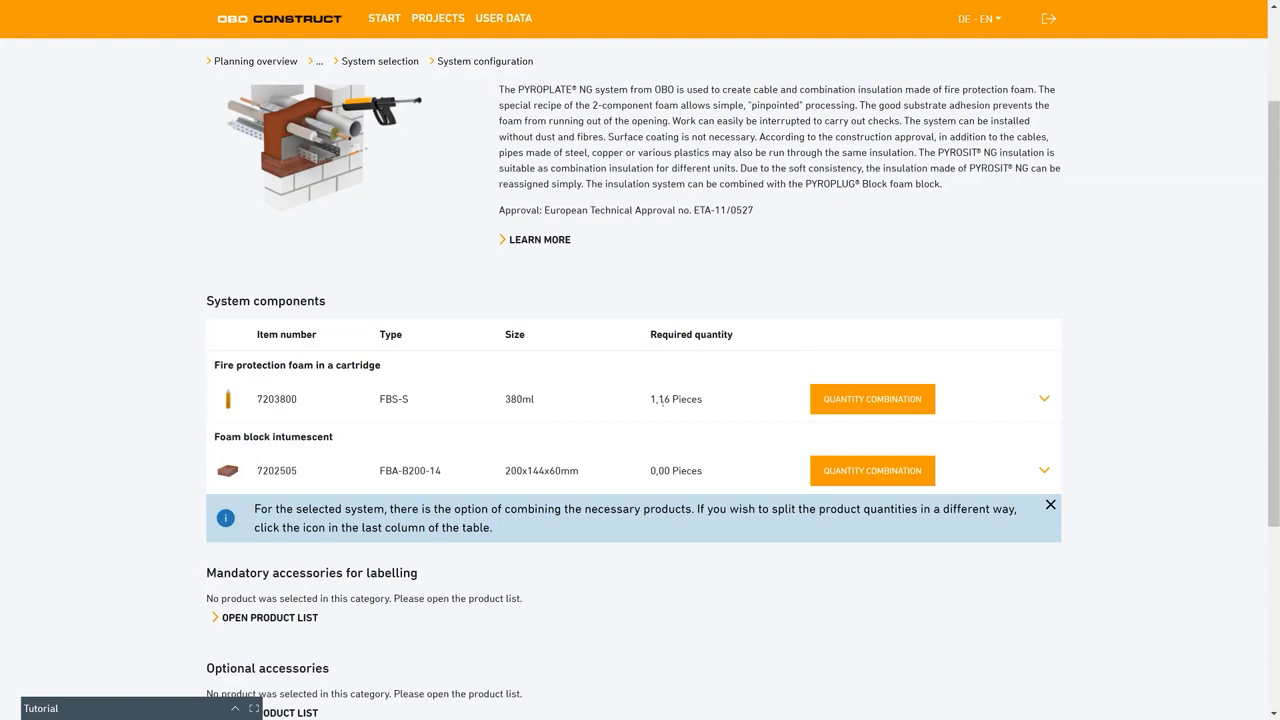
left_click_drag(703, 399, 651, 400)
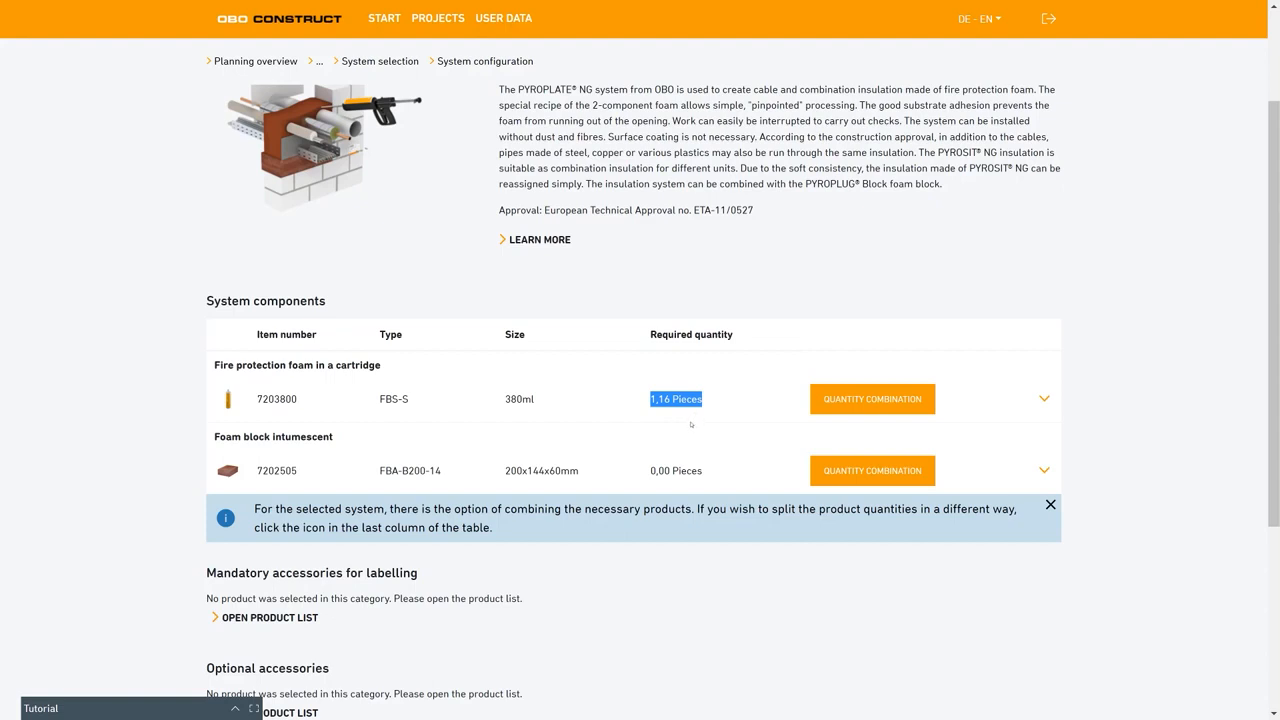
left_click(500, 455)
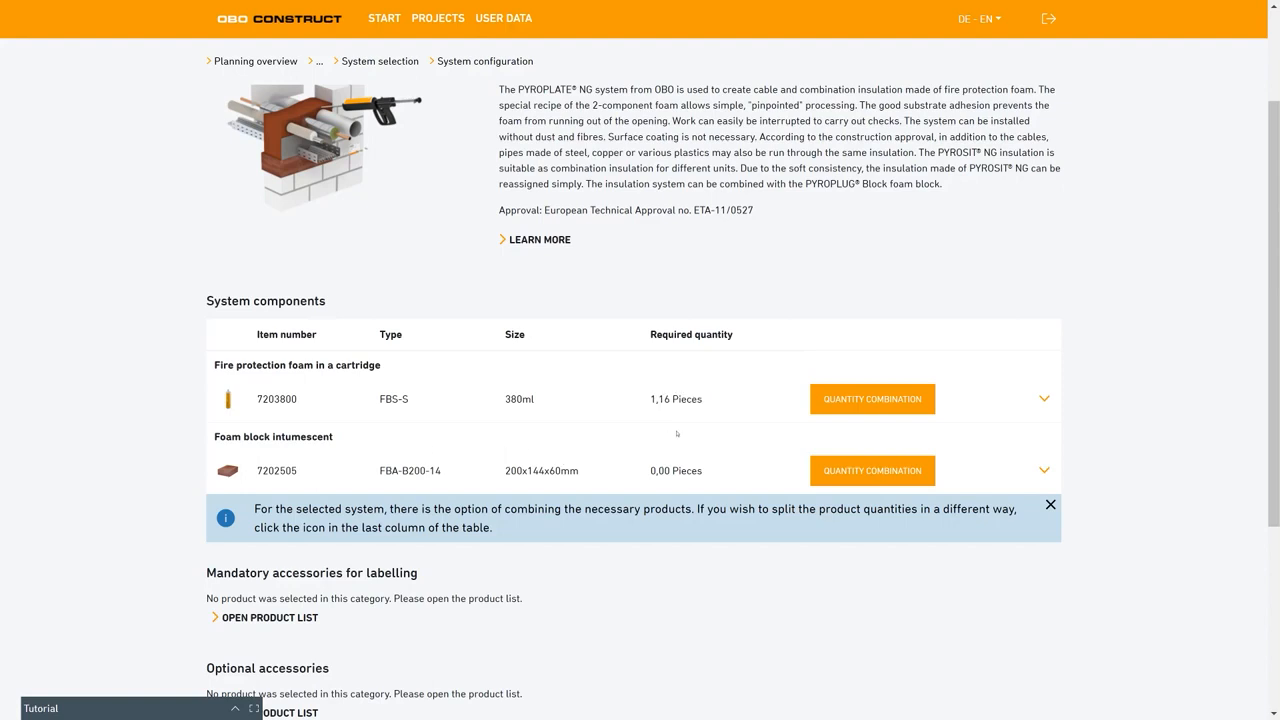
Try adding one intumescent foam block to the foam cartridge's quantity combination, return it to 0 and save.
left_click(820, 403)
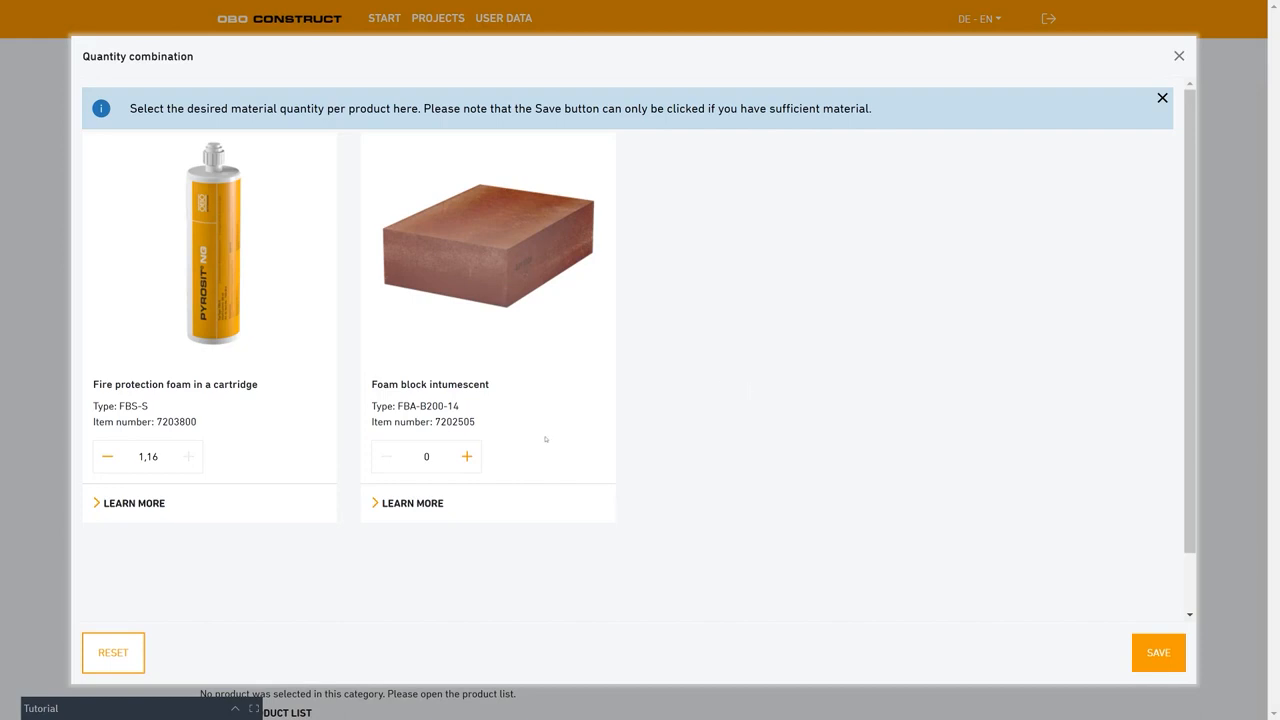
left_click(471, 457)
left_click(388, 456)
left_click(1155, 654)
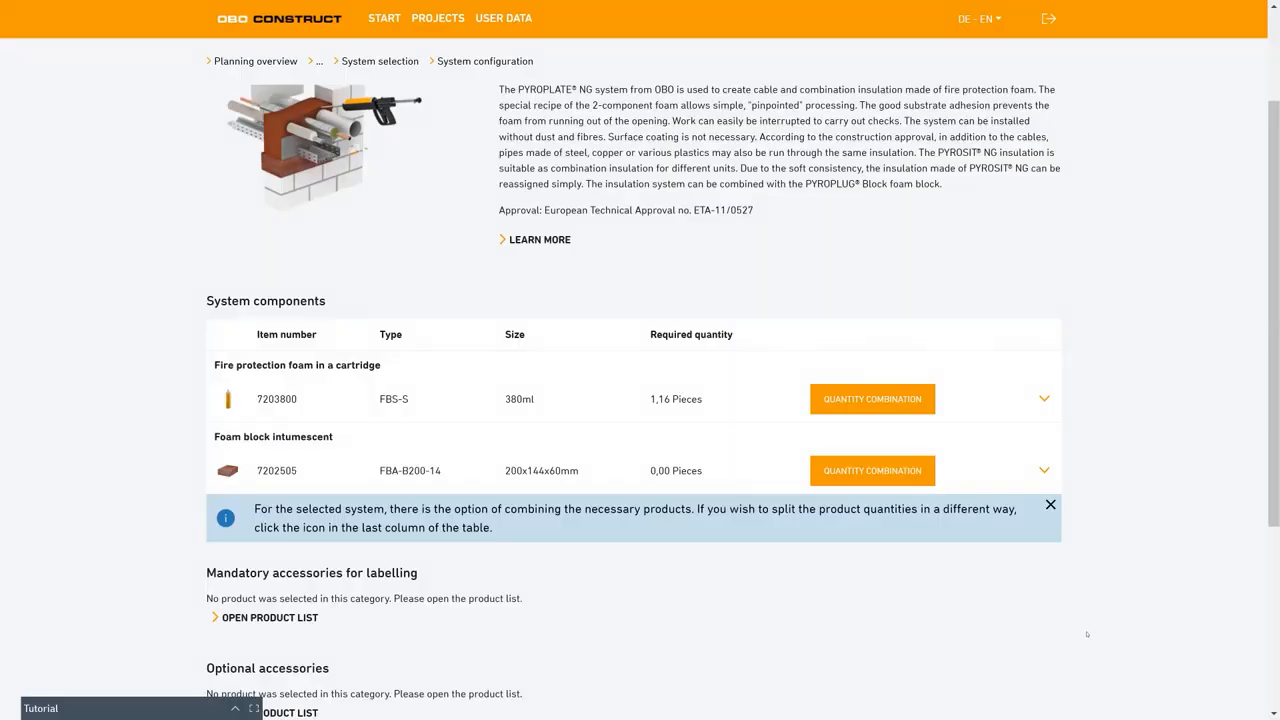
Add 2 identification plates of type KS-S DE as the mandatory labelling accessory and save the selection.
scroll(416, 455, "down", 1)
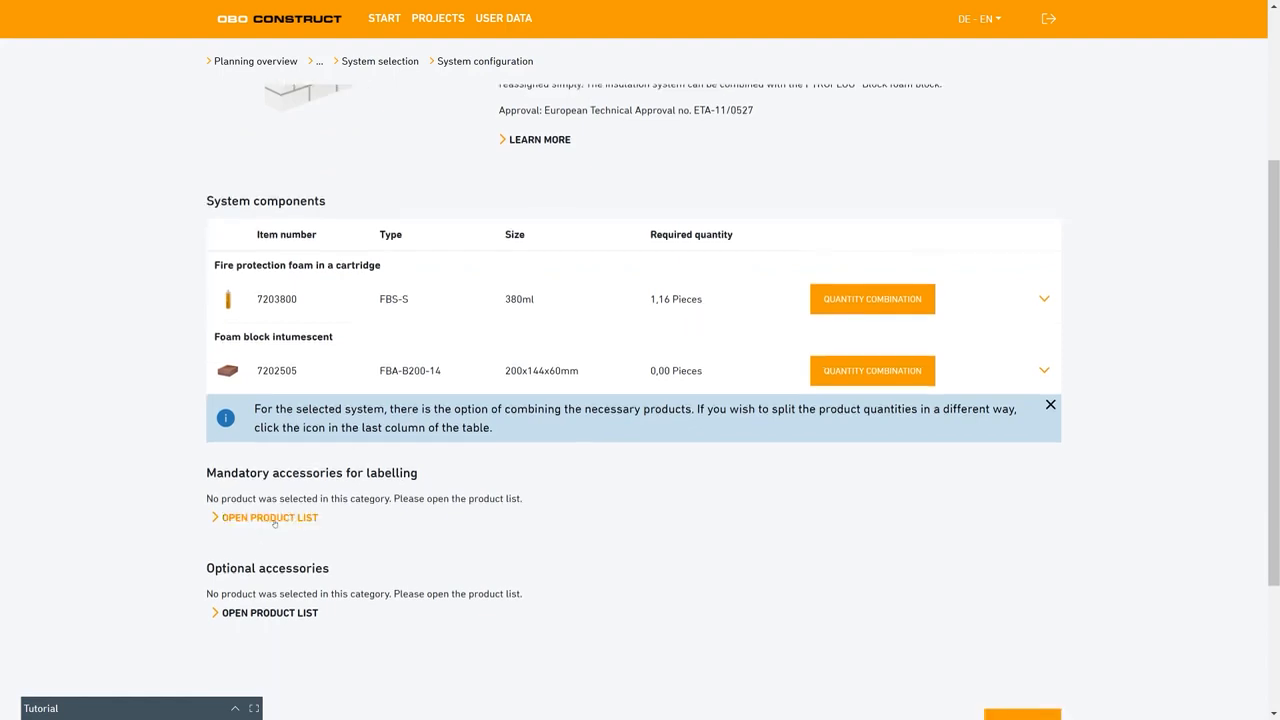
left_click(274, 519)
left_click(194, 436)
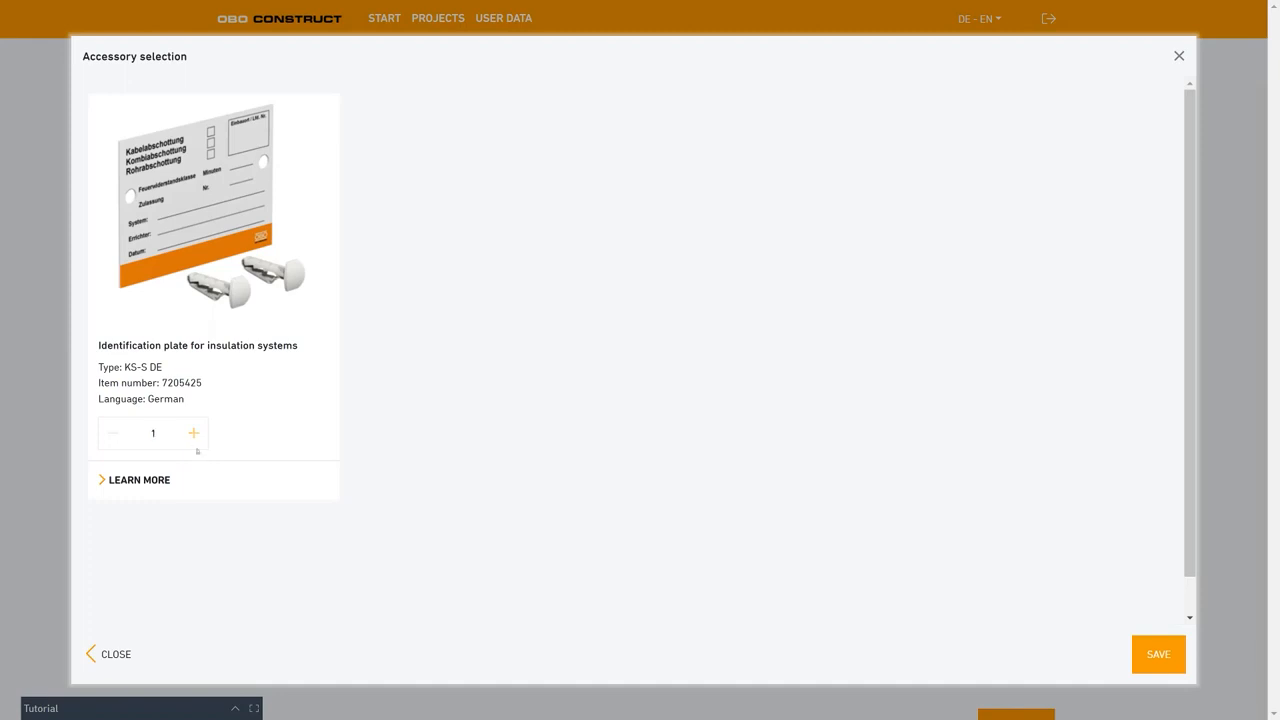
left_click(1148, 662)
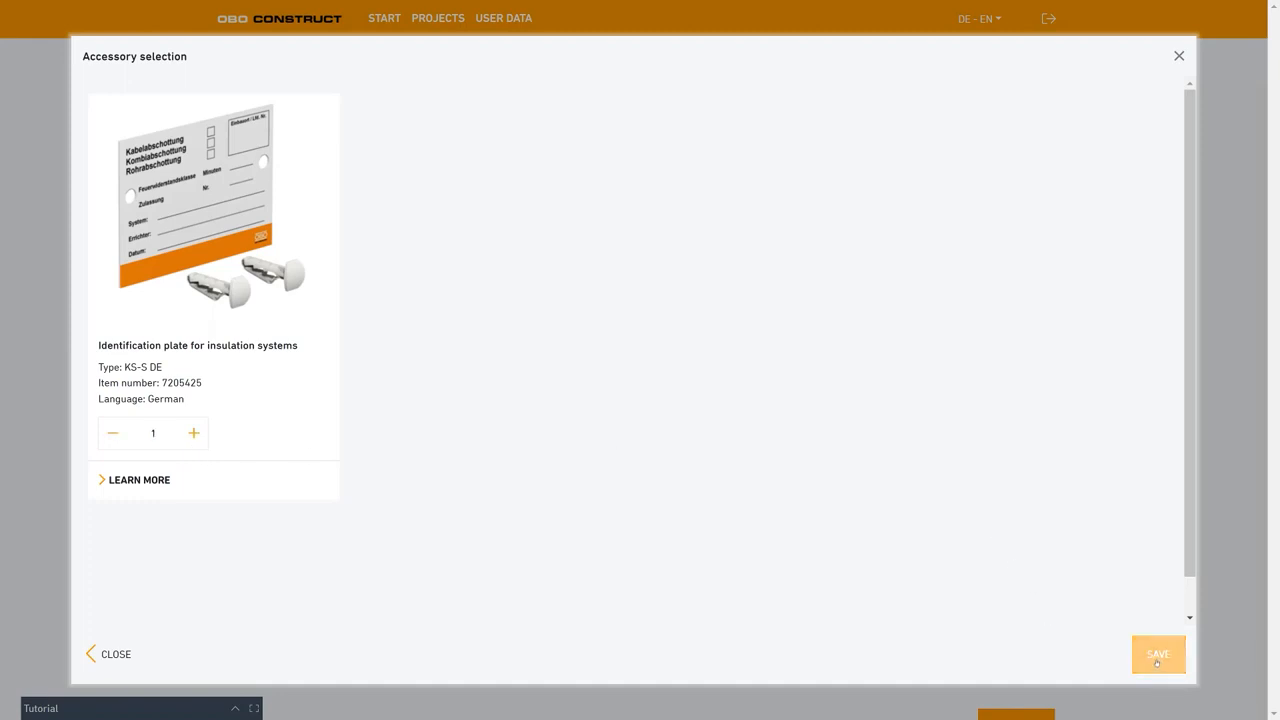
left_click(194, 434)
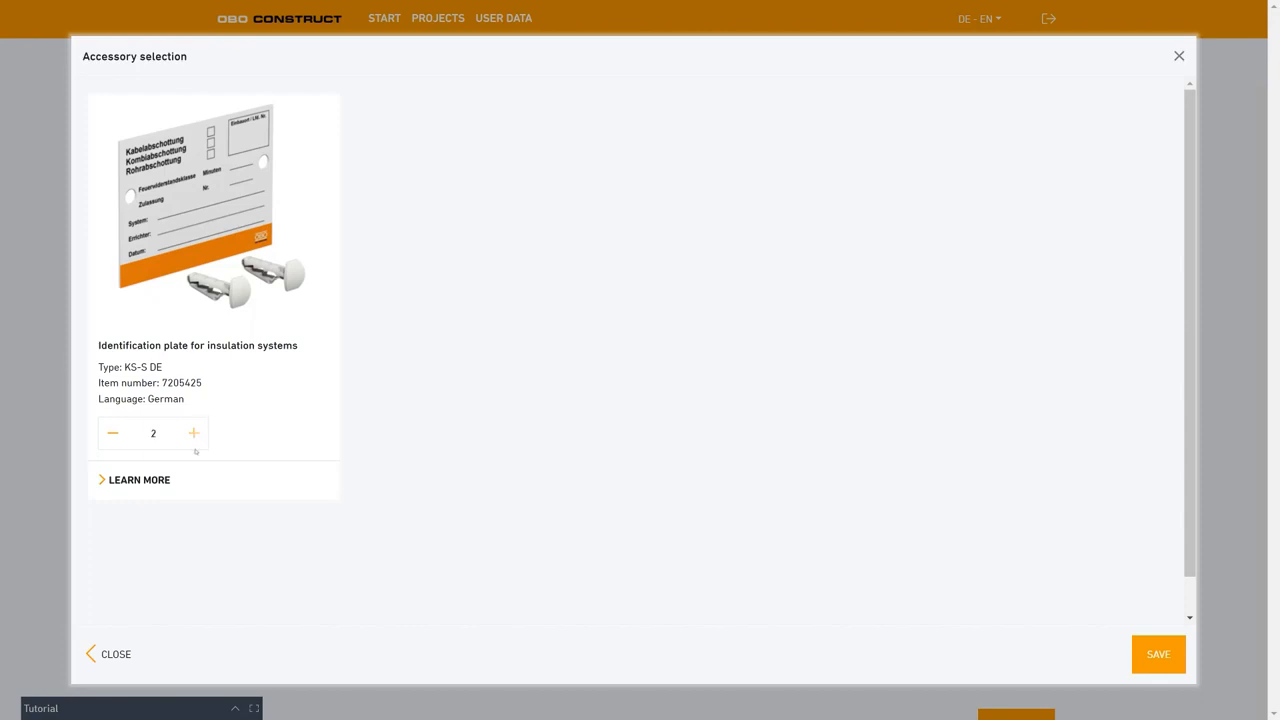
left_click(1162, 650)
Try adding a hand-actuated 2-K cartridge pistol and a mixer pipe set from the optional accessories, keeping their quantities at 0.
scroll(405, 408, "down", 2)
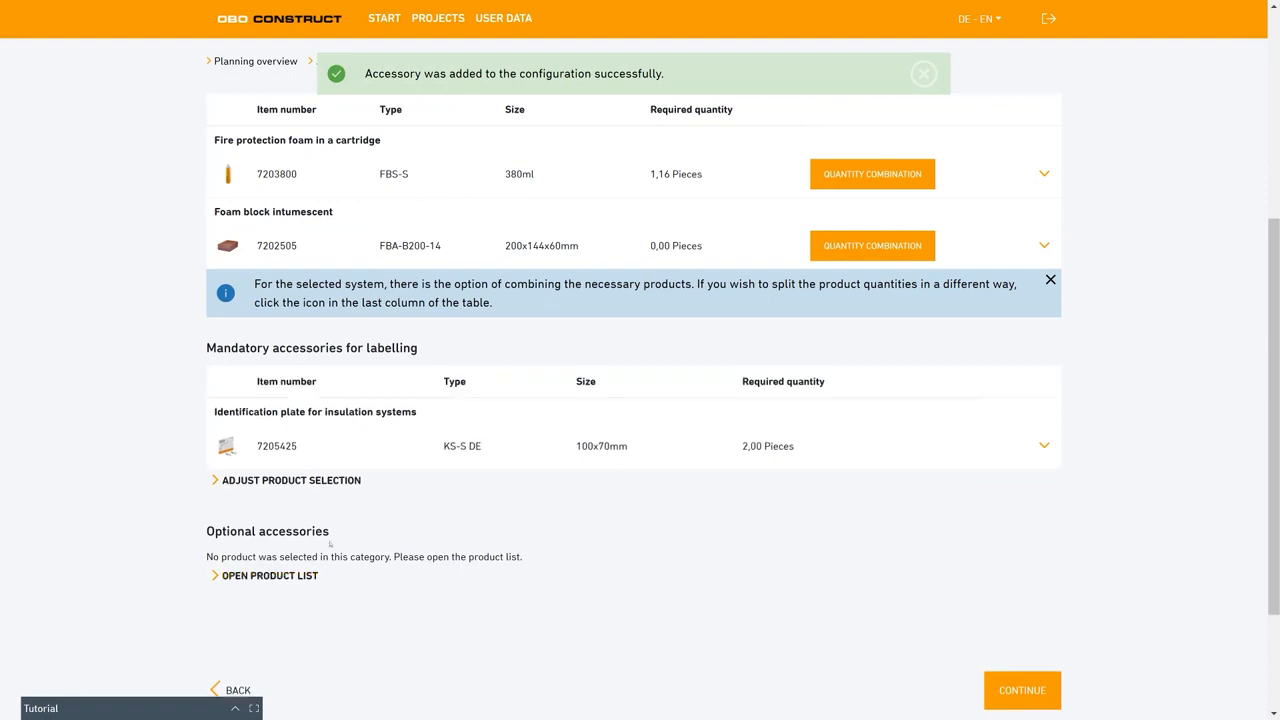
left_click(298, 577)
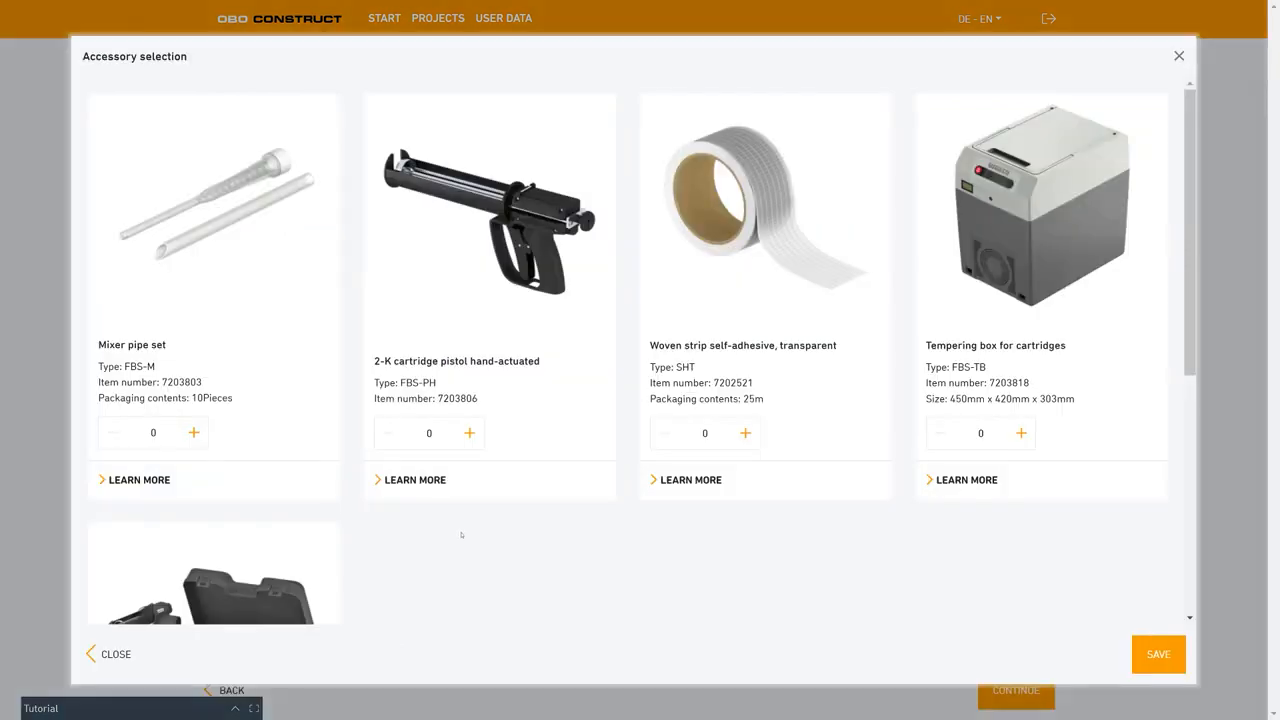
left_click(470, 433)
left_click(389, 433)
left_click(194, 433)
Review the remaining optional accessories, save the selection without adding any and continue to the completion of the configuration.
scroll(764, 457, "down", 1)
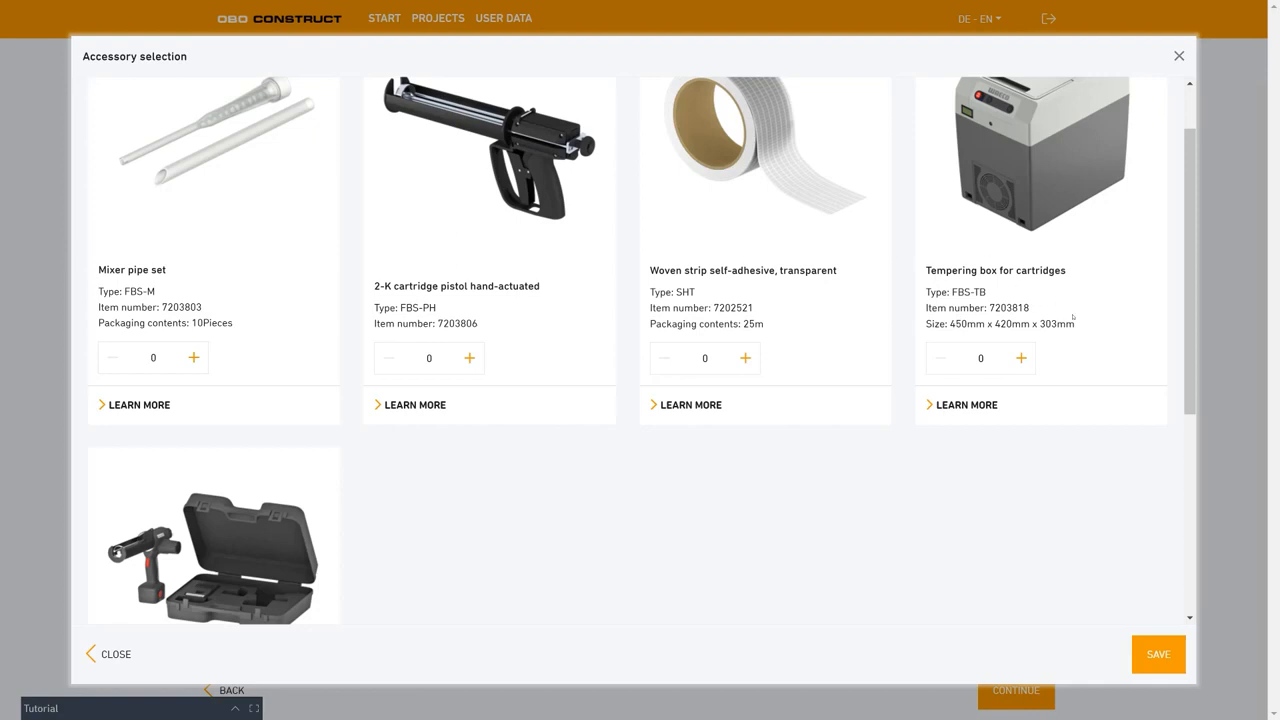
scroll(1073, 317, "up", 1)
scroll(1060, 324, "up", 1)
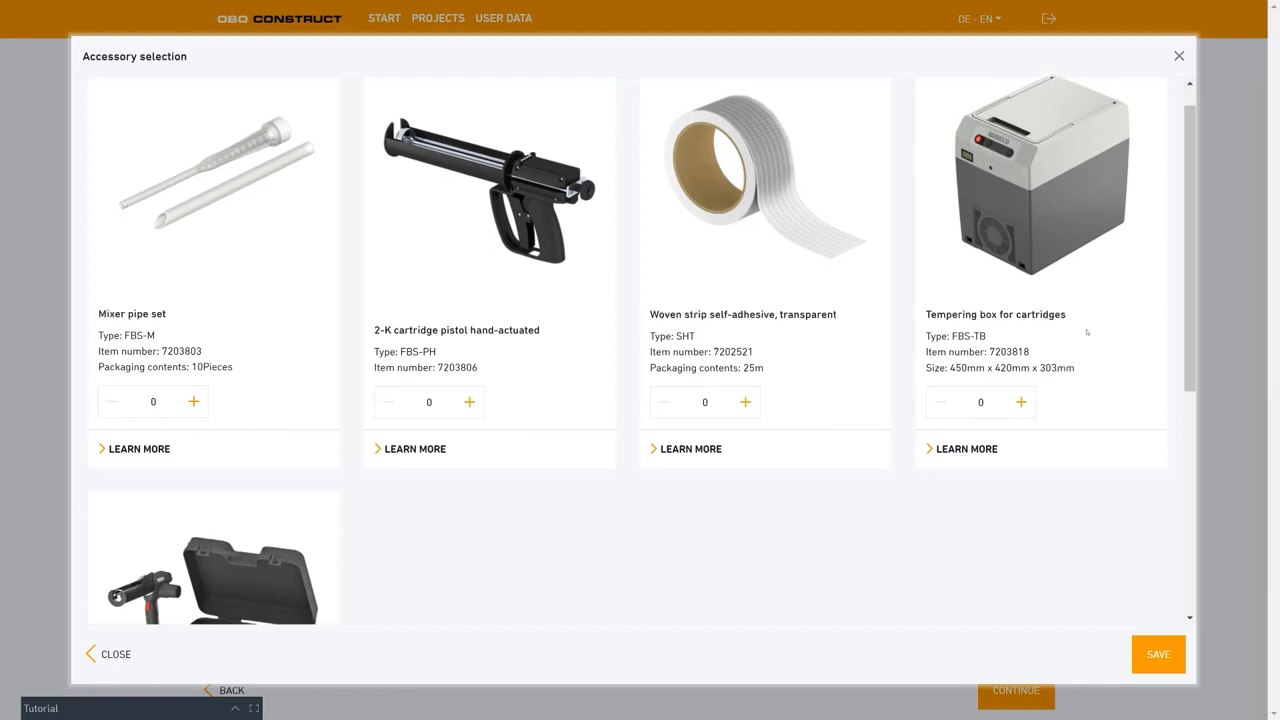
scroll(1087, 332, "down", 1)
scroll(767, 549, "down", 2)
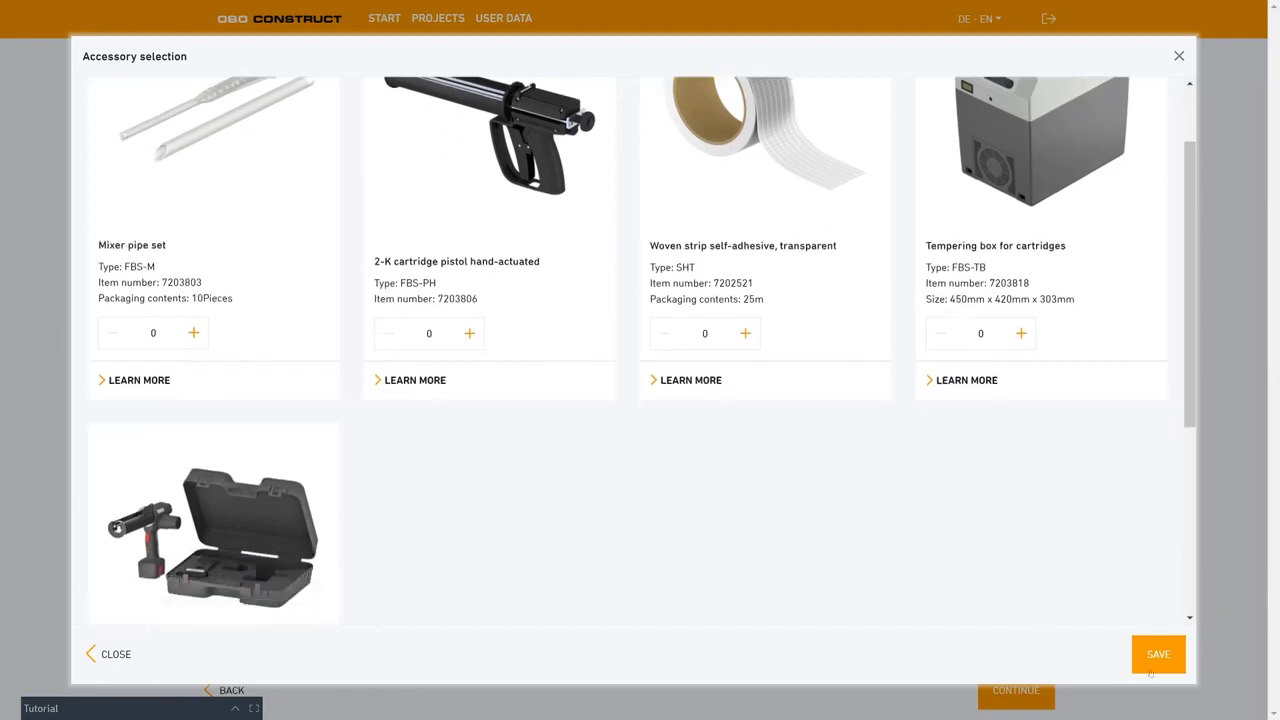
left_click(1153, 664)
scroll(611, 487, "down", 1)
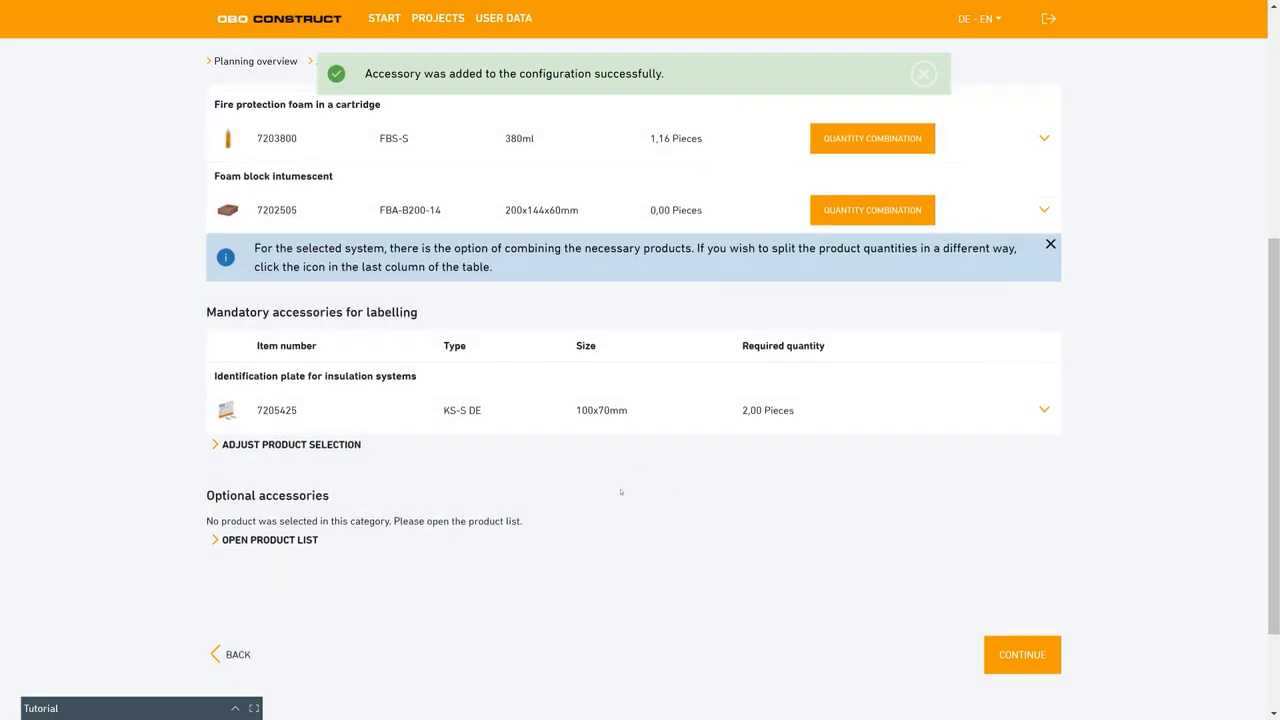
left_click(1000, 578)
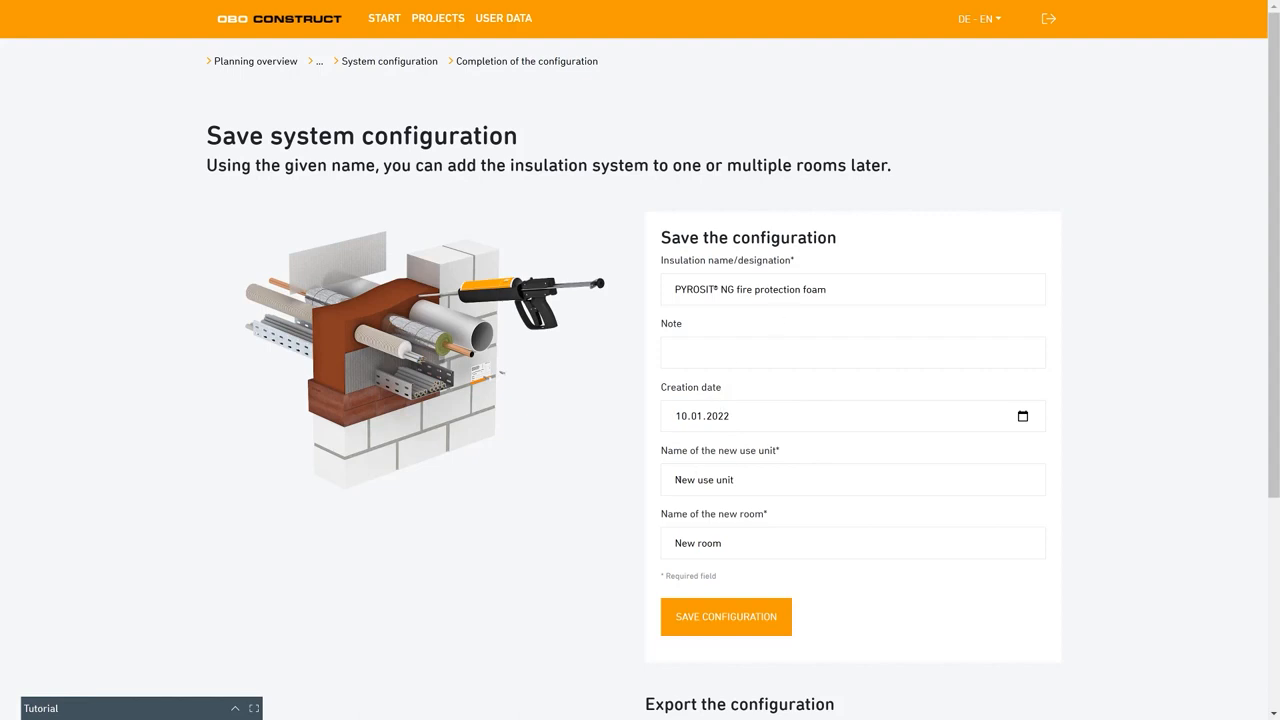
Name the new use unit floor1.
left_click(801, 480)
left_click_drag(781, 450, 674, 481)
key("BackSpace")
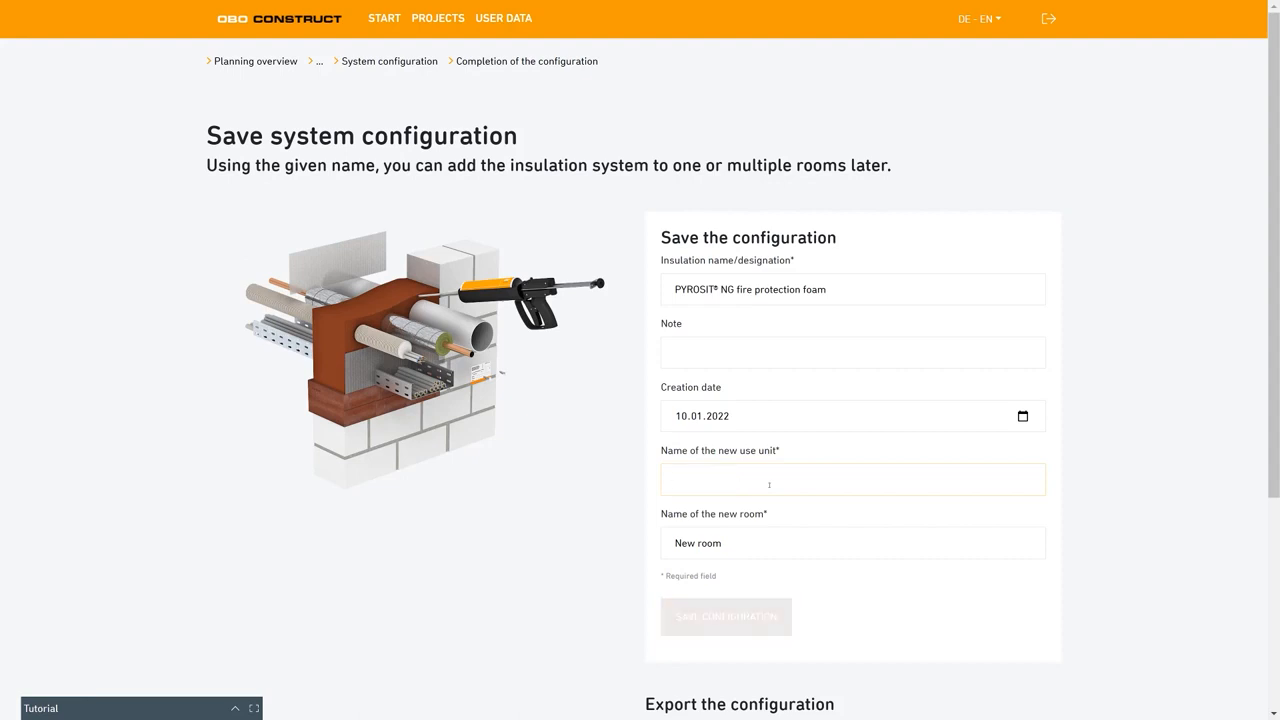
type("floor1")
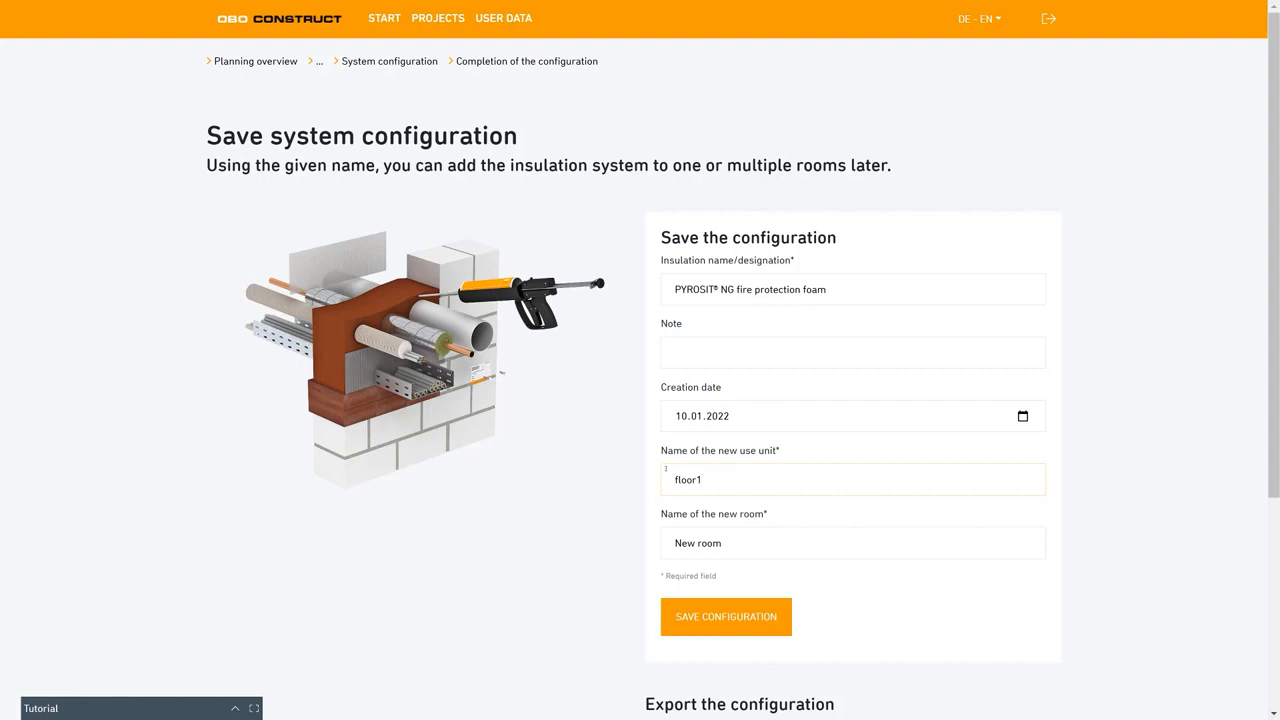
Name the new room room1 and save the system configuration.
left_click(736, 548)
key("BackSpace")
key("BackSpace")
key("BackSpace")
key("BackSpace")
key("BackSpace")
key("BackSpace")
key("BackSpace")
key("BackSpace")
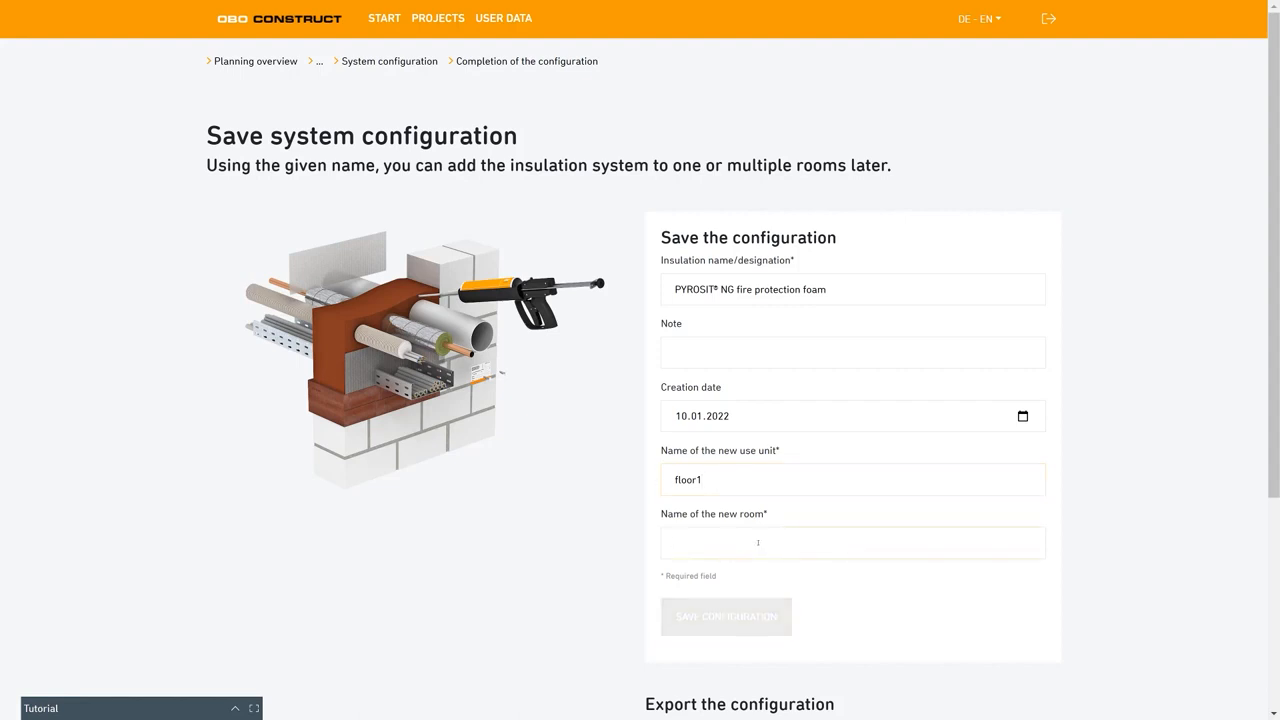
type("room1")
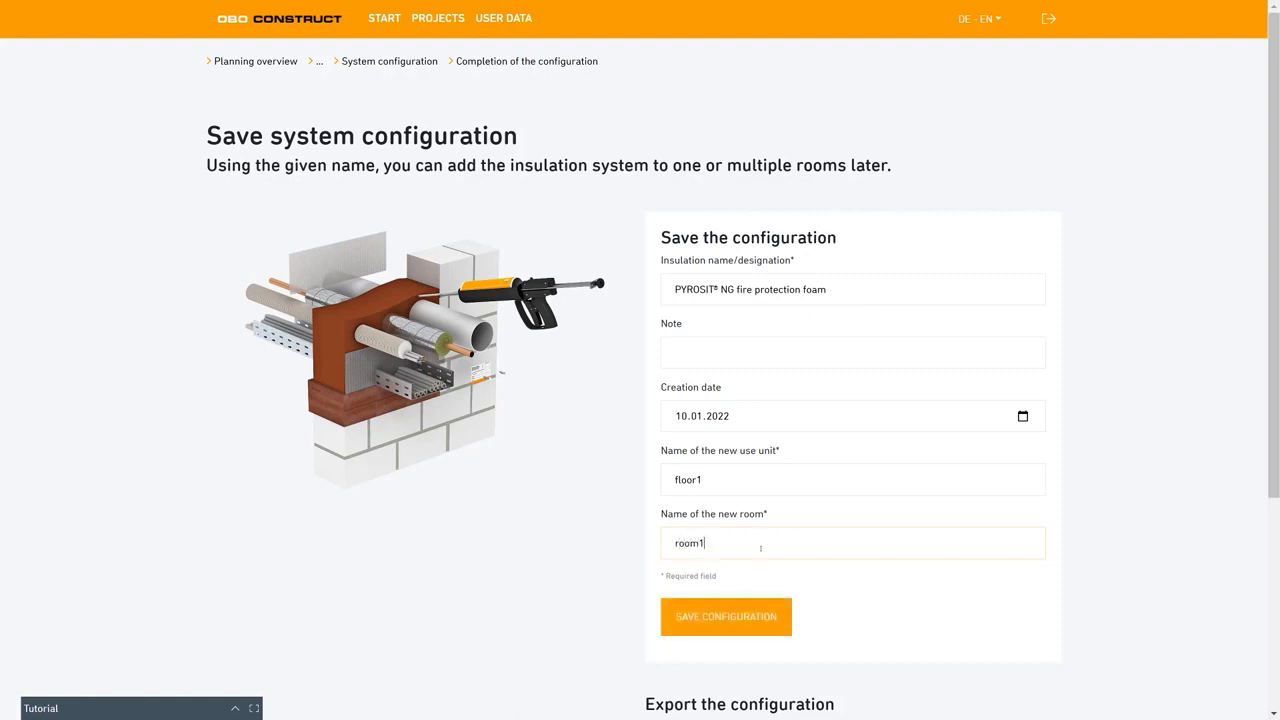
left_click(727, 612)
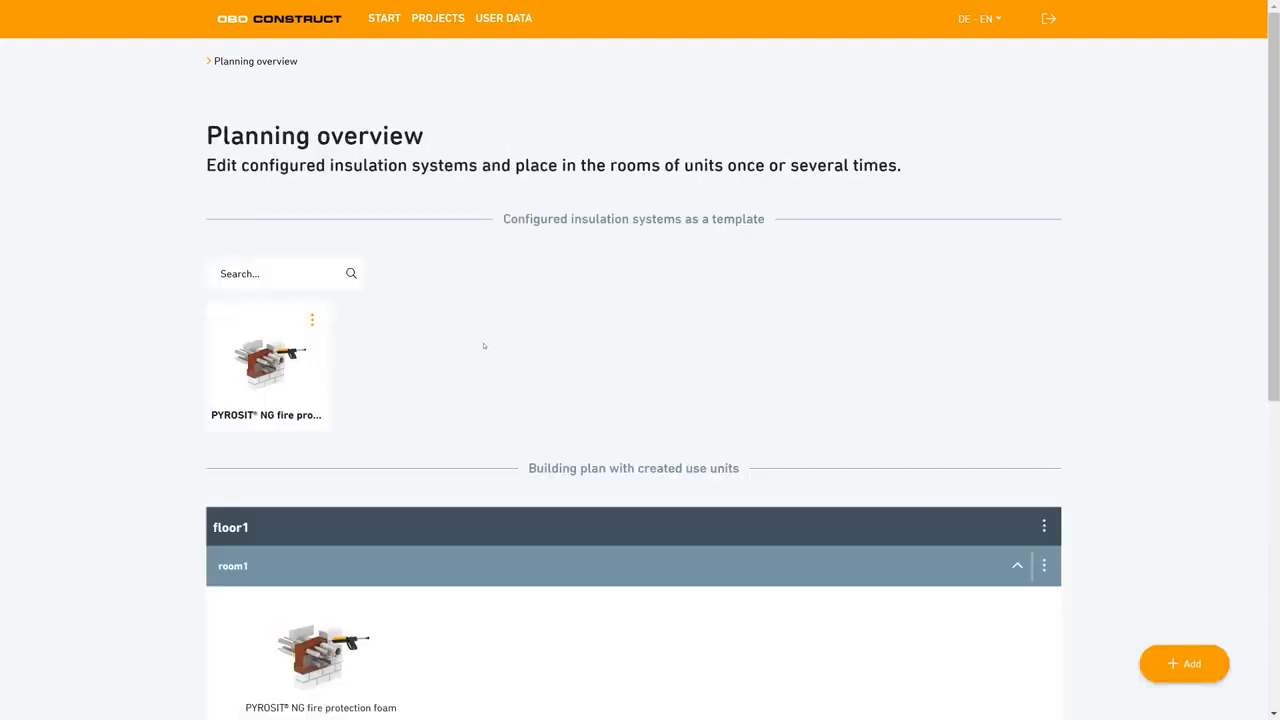
Open the detail view of the configured PYROSIT NG insulation system template.
scroll(484, 346, "down", 1)
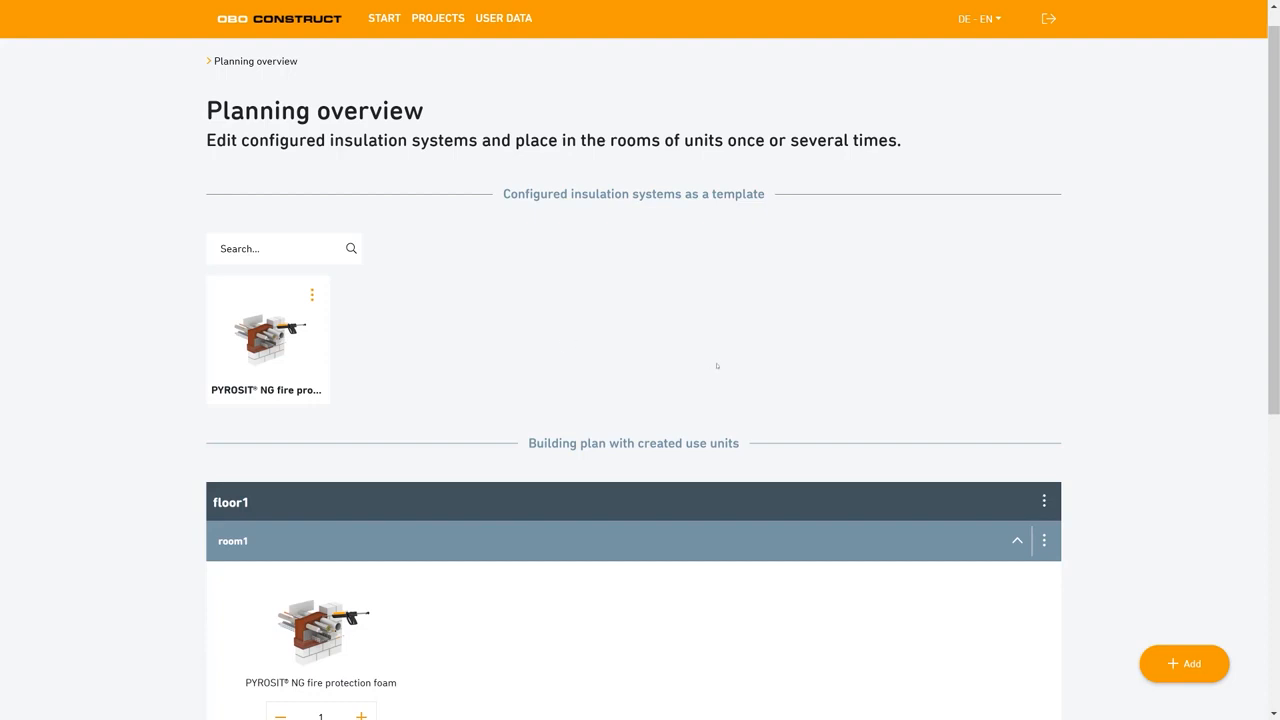
left_click(268, 340)
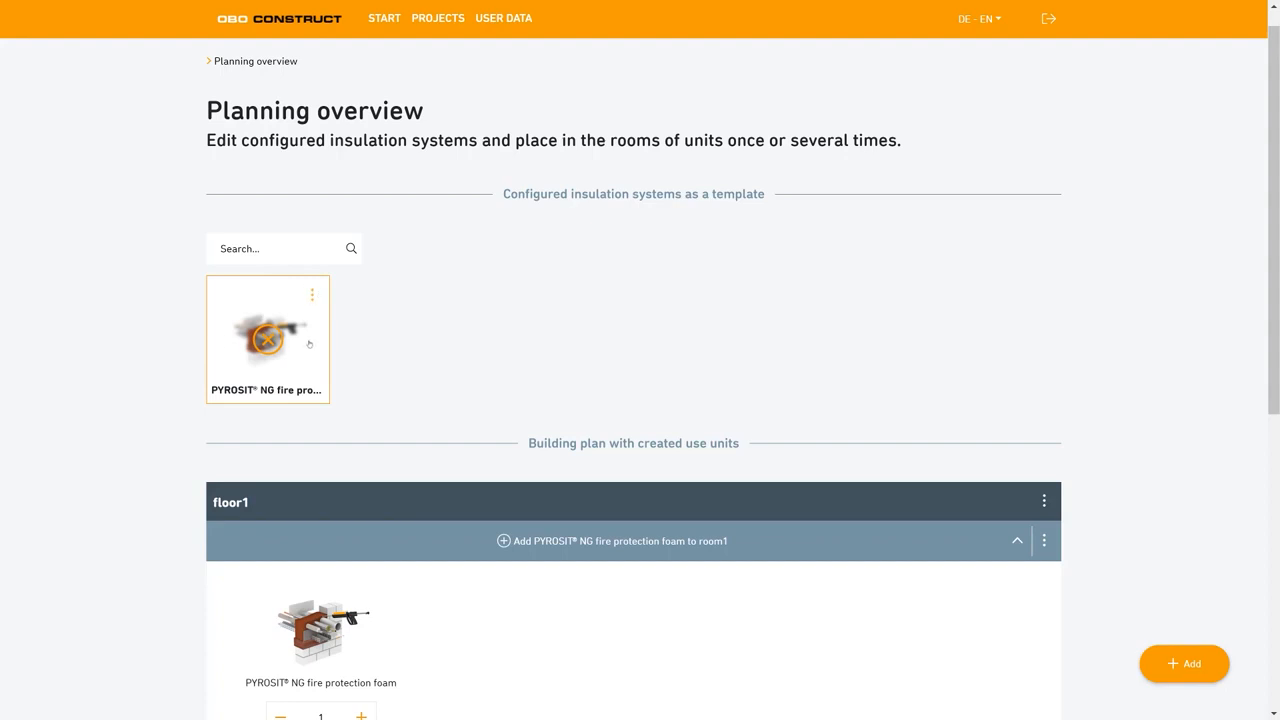
scroll(310, 330, "down", 1)
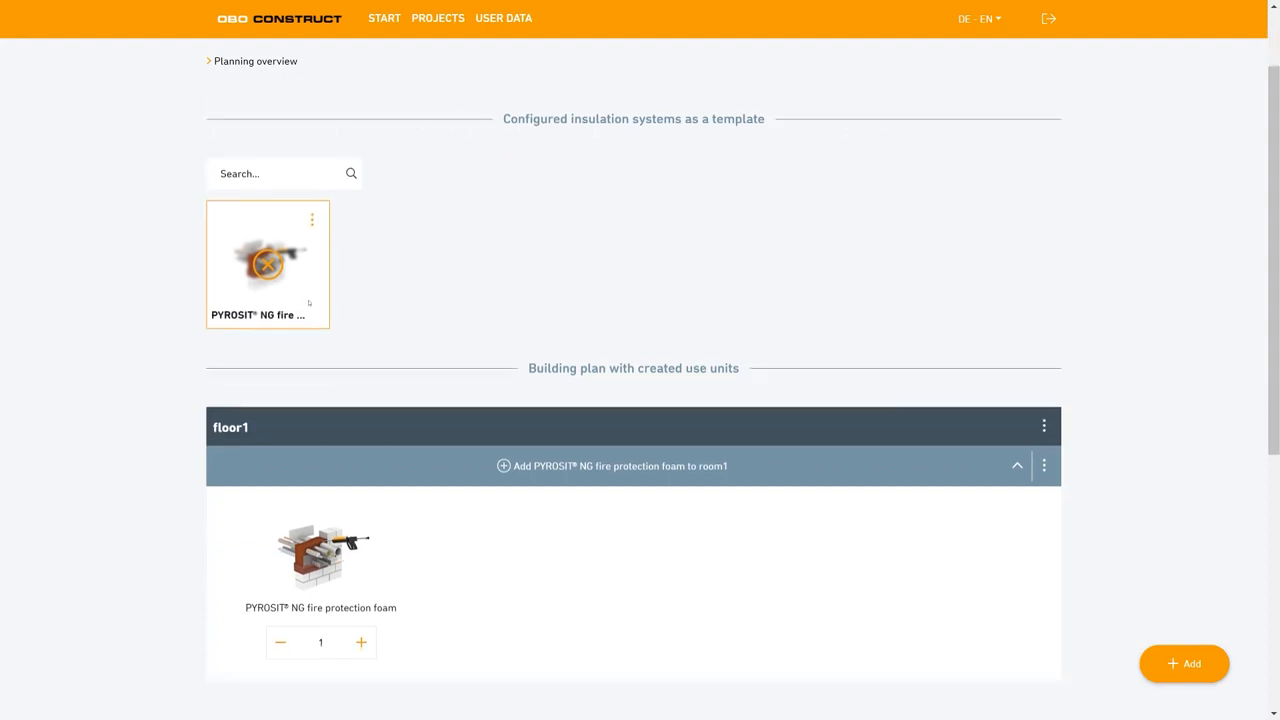
left_click(313, 220)
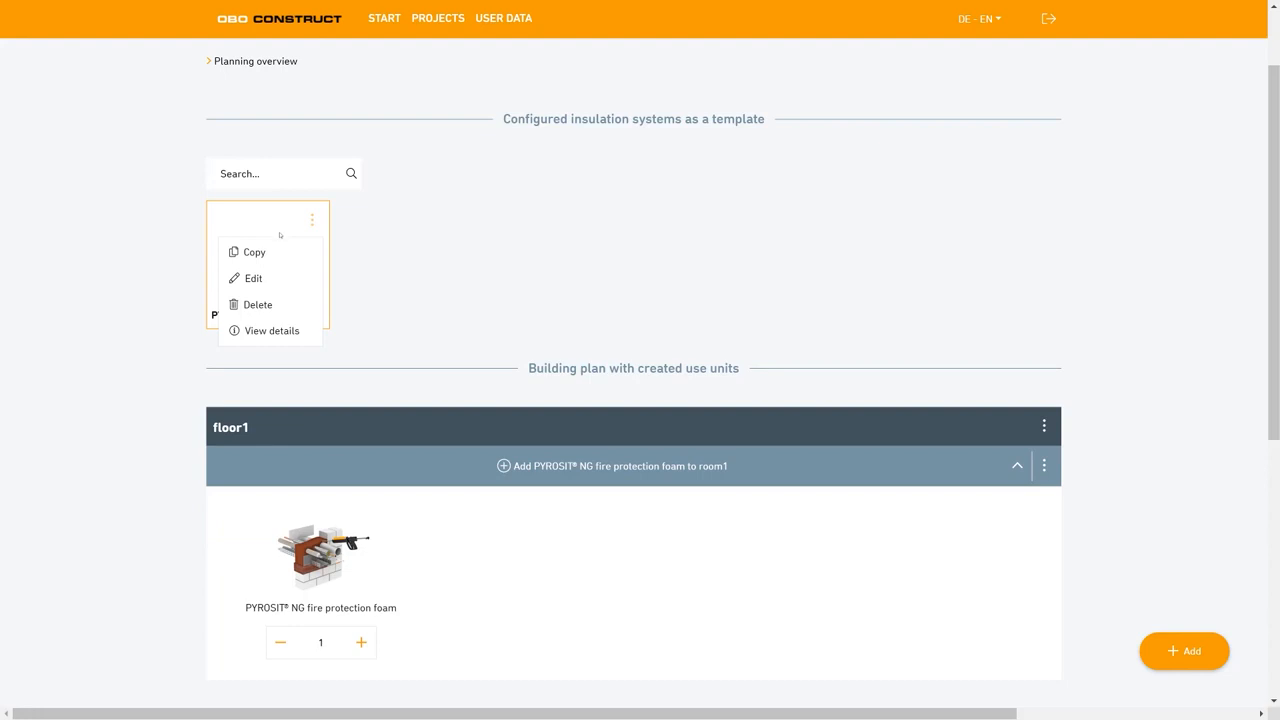
left_click(272, 330)
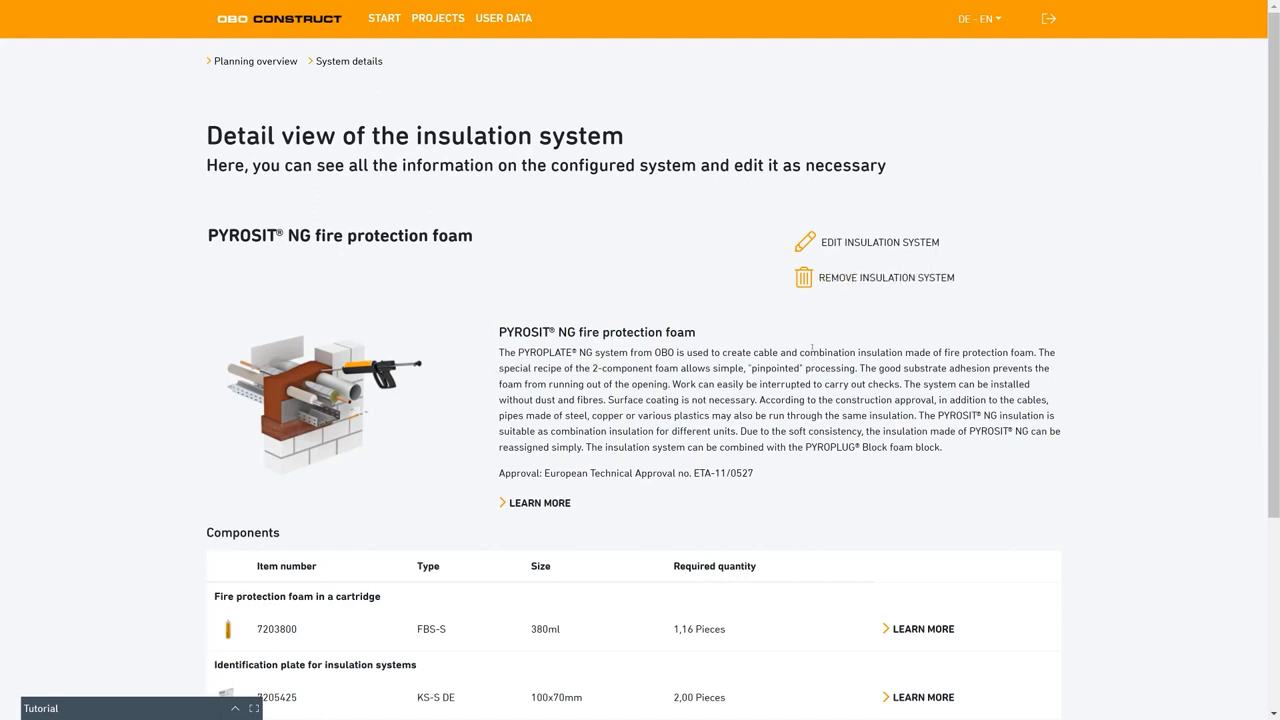
Review the insulation system's penetration parameters, system features, approvals and mounting instructions, and close the overview.
scroll(545, 422, "down", 1)
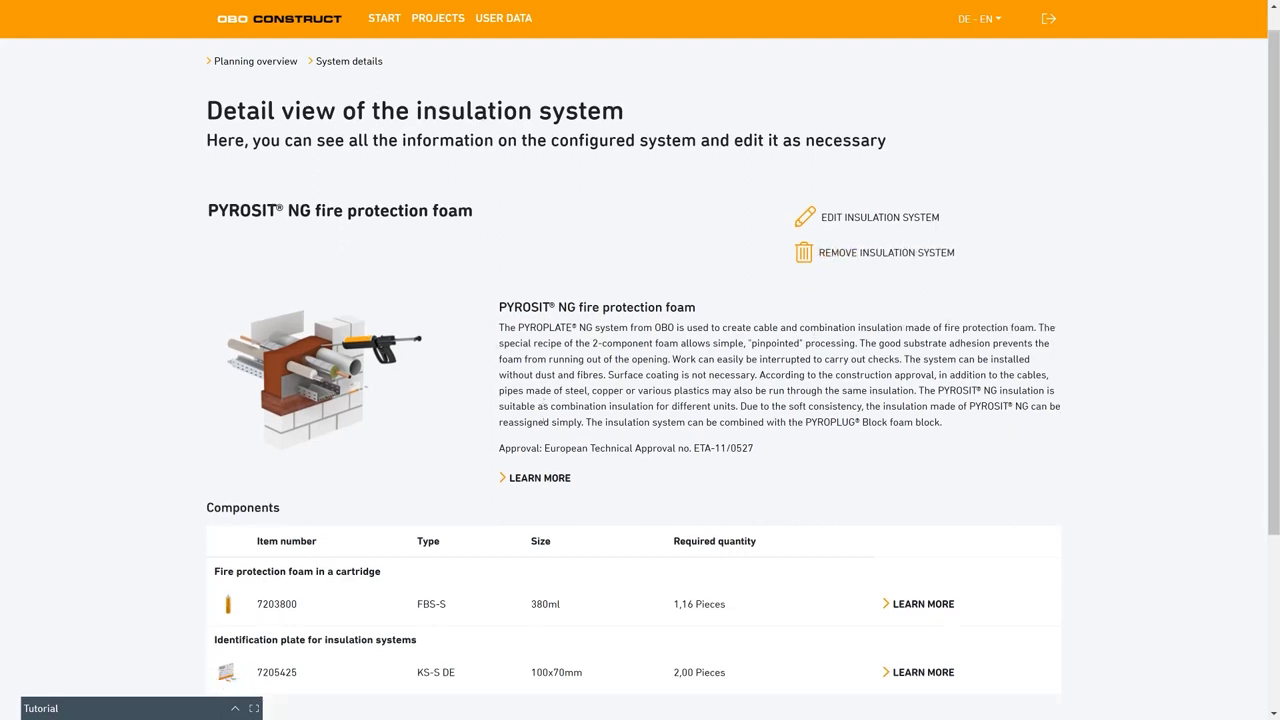
left_click(541, 477)
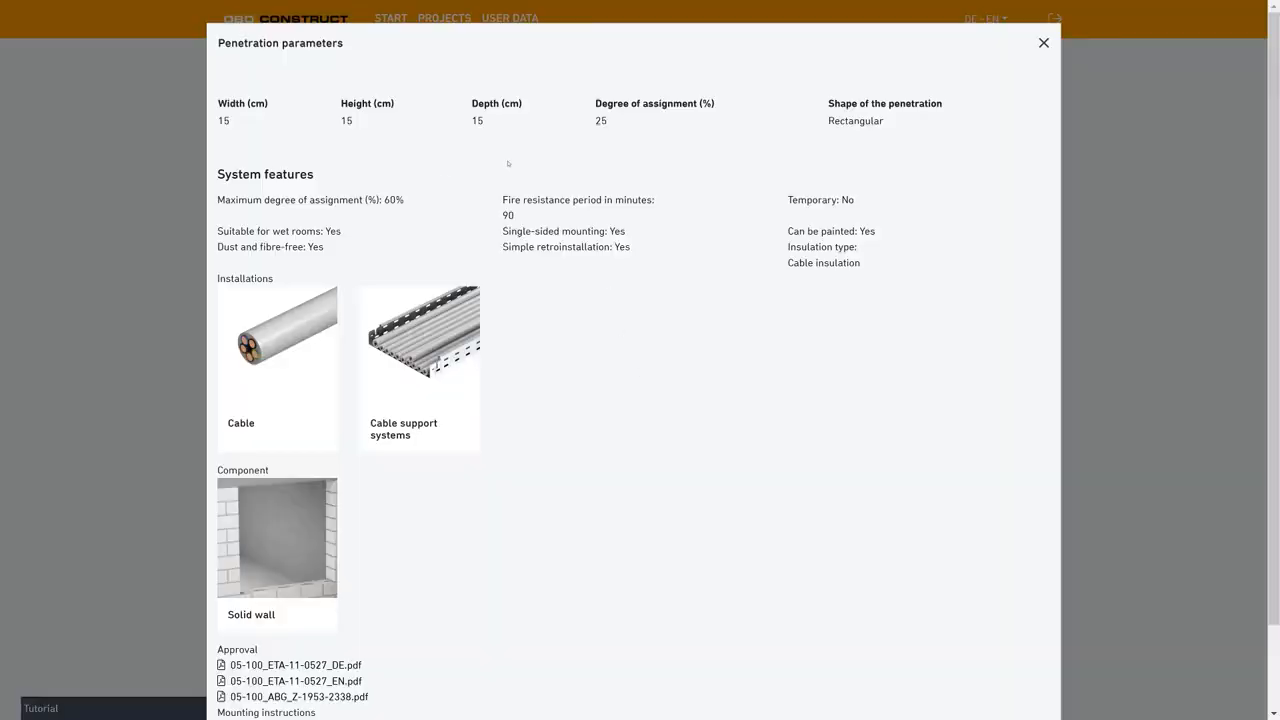
scroll(424, 351, "down", 2)
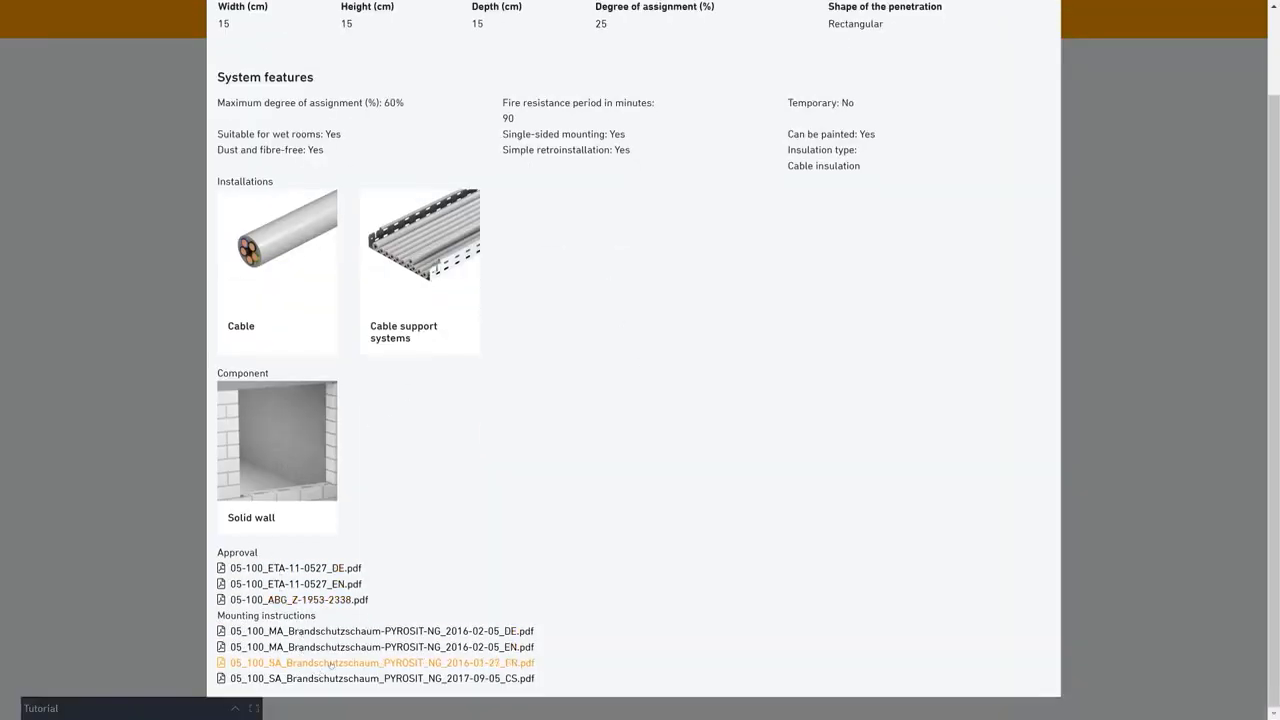
scroll(770, 184, "up", 2)
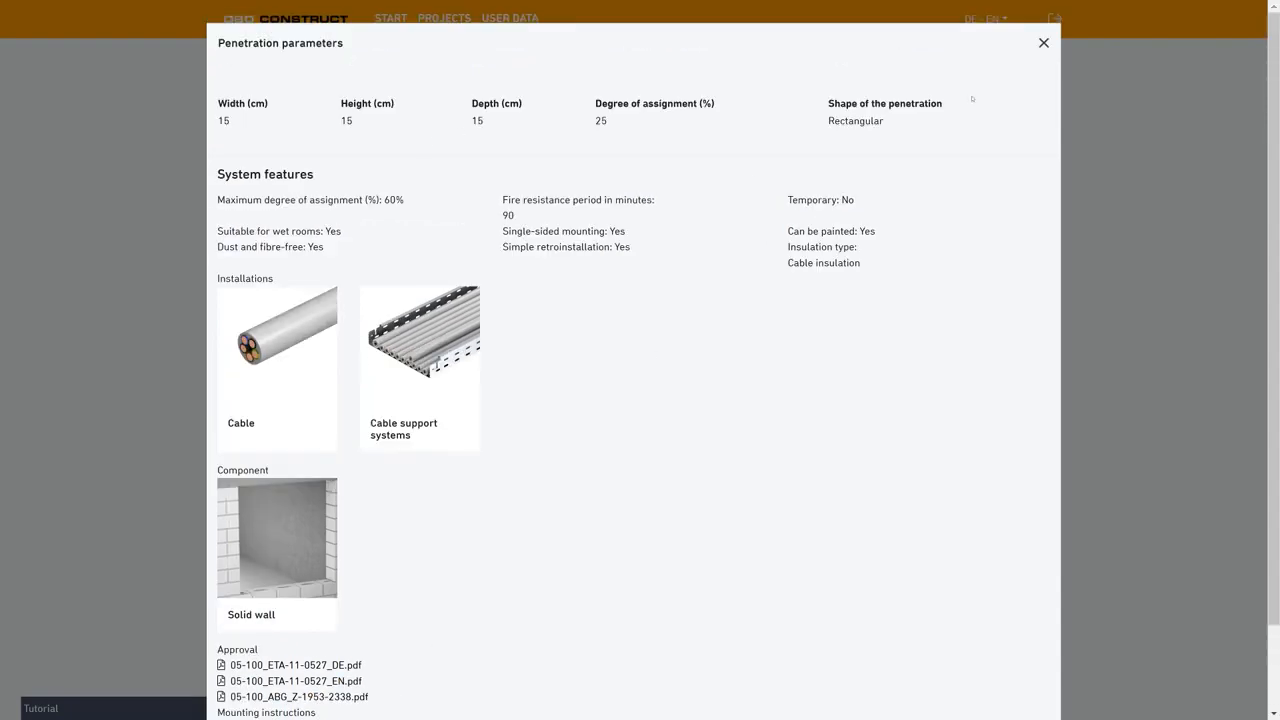
left_click(1045, 45)
Examine the product data of the fire protection foam cartridge in the components list and return to the planning overview.
scroll(637, 381, "down", 1)
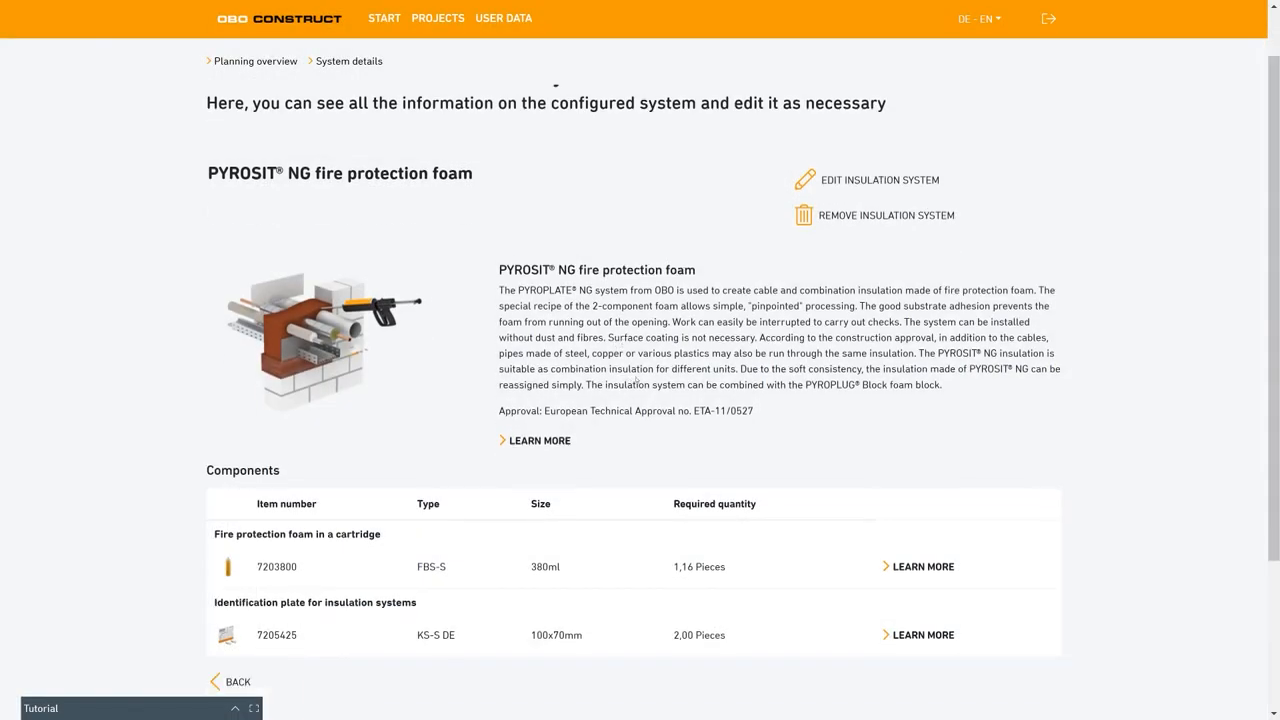
left_click(905, 504)
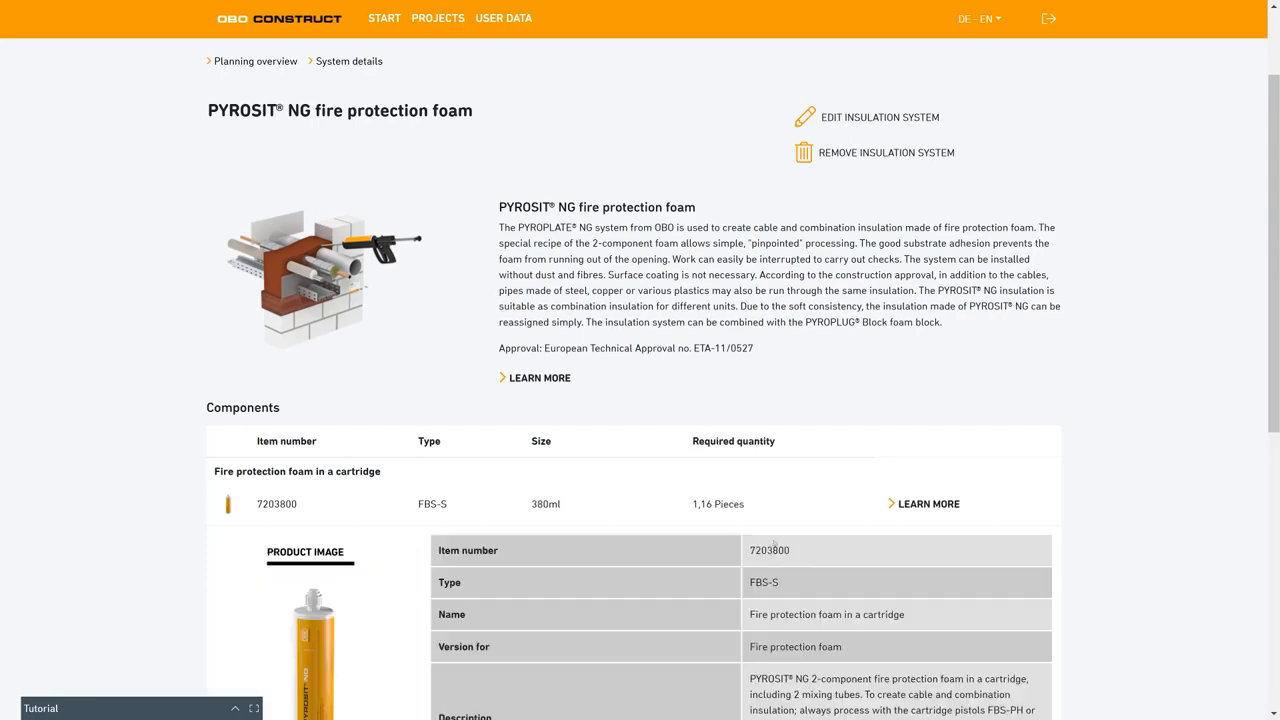
scroll(640, 530, "down", 3)
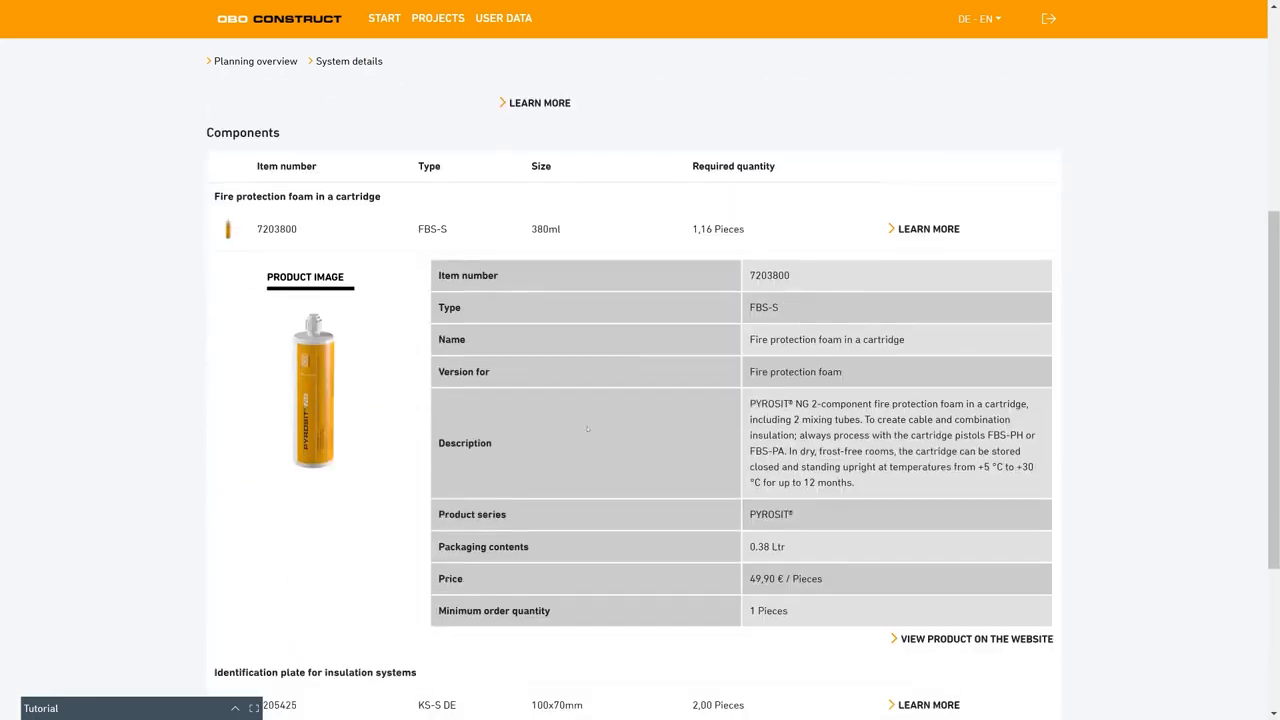
scroll(750, 540, "down", 1)
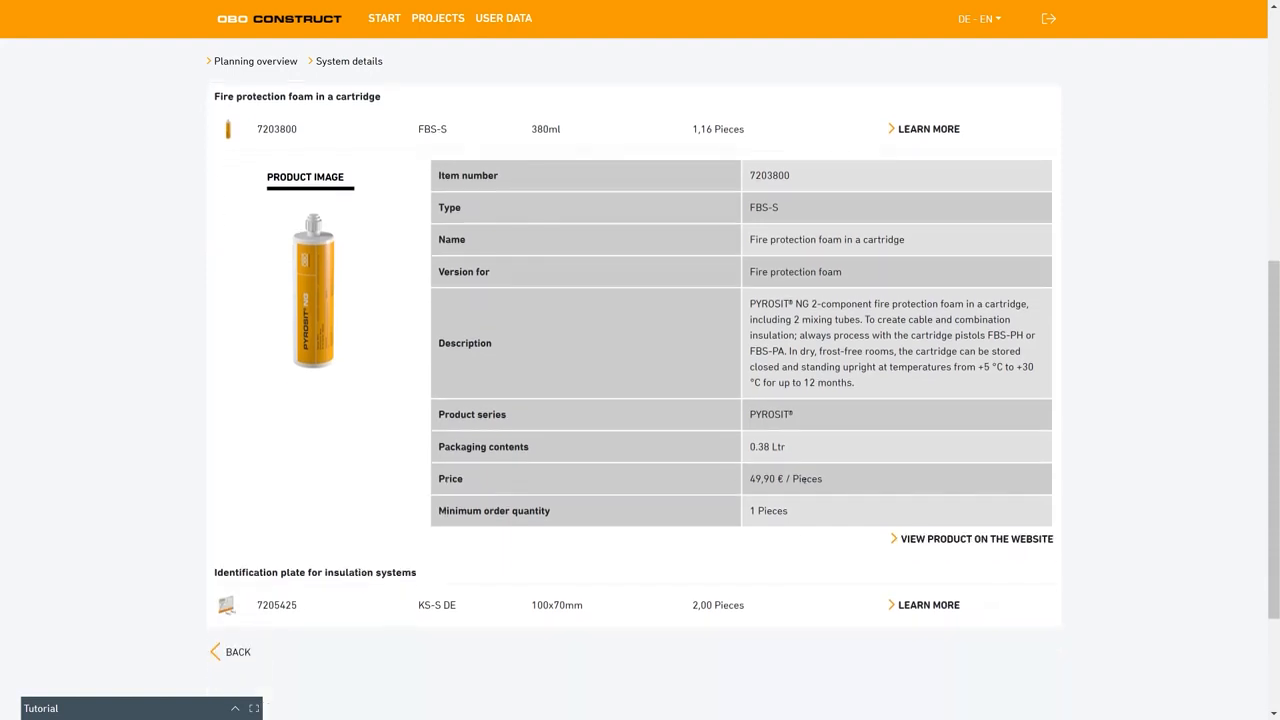
scroll(646, 416, "up", 3)
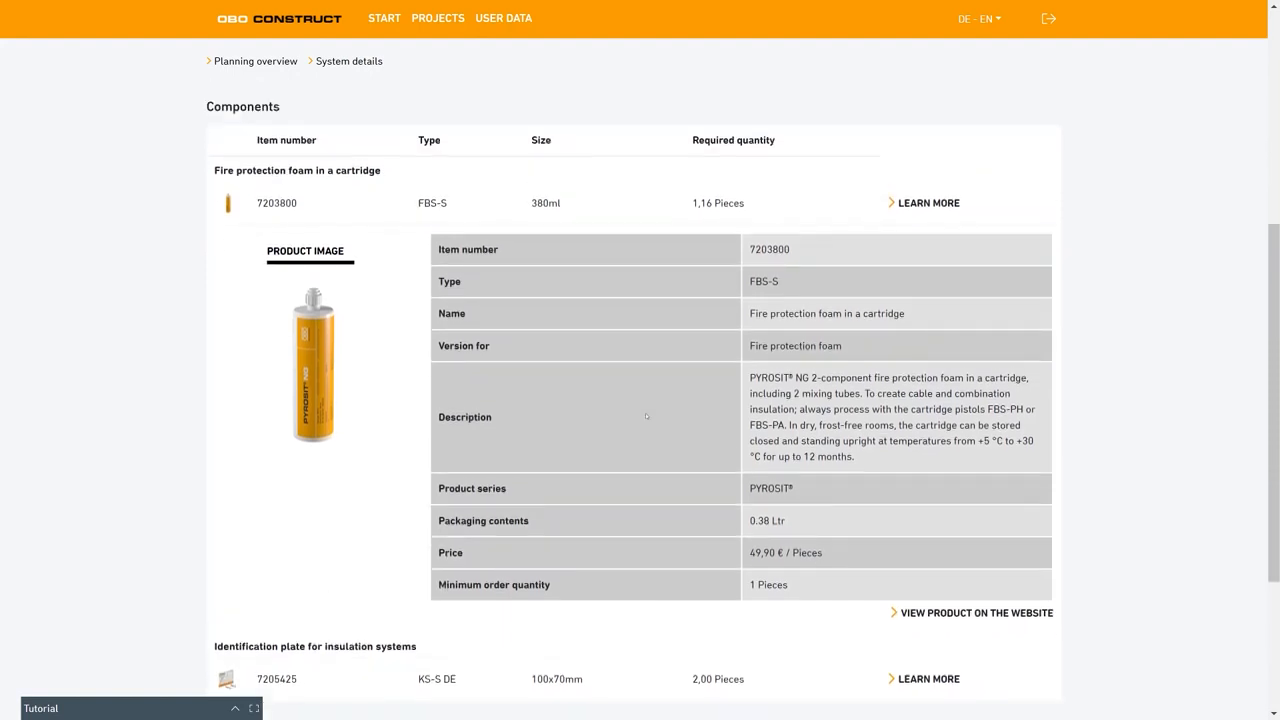
scroll(655, 432, "up", 3)
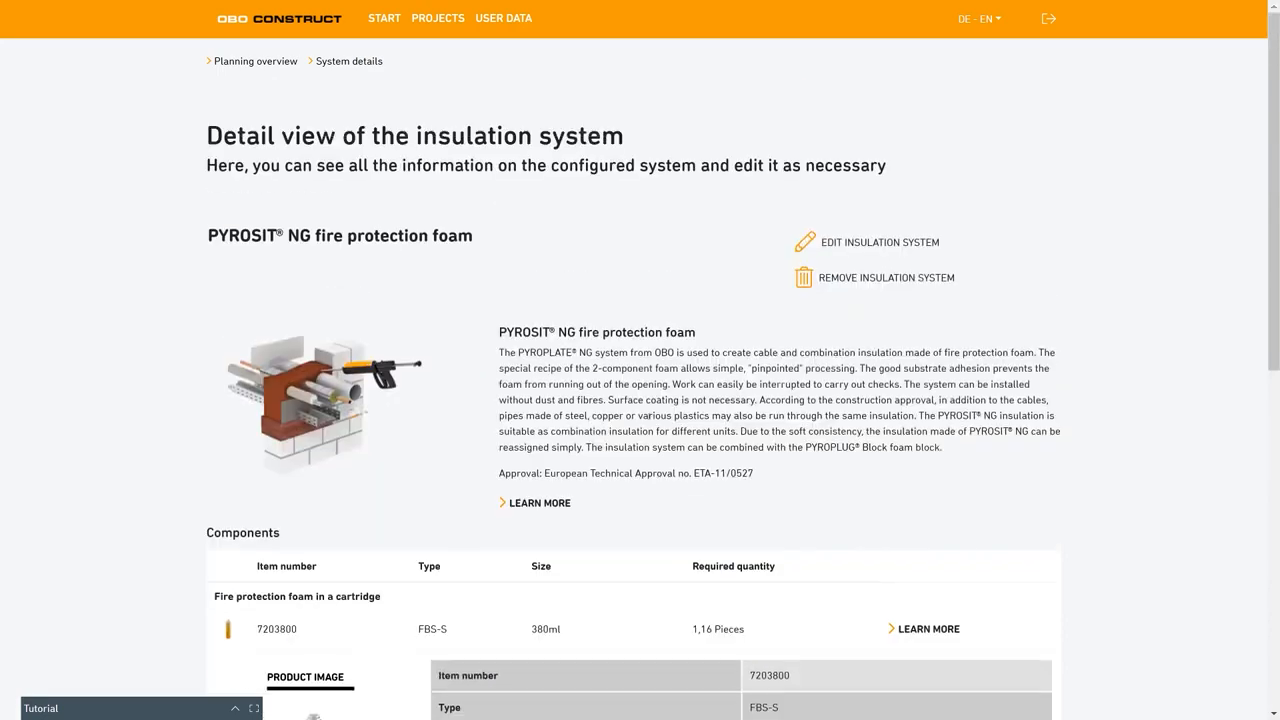
scroll(621, 370, "down", 6)
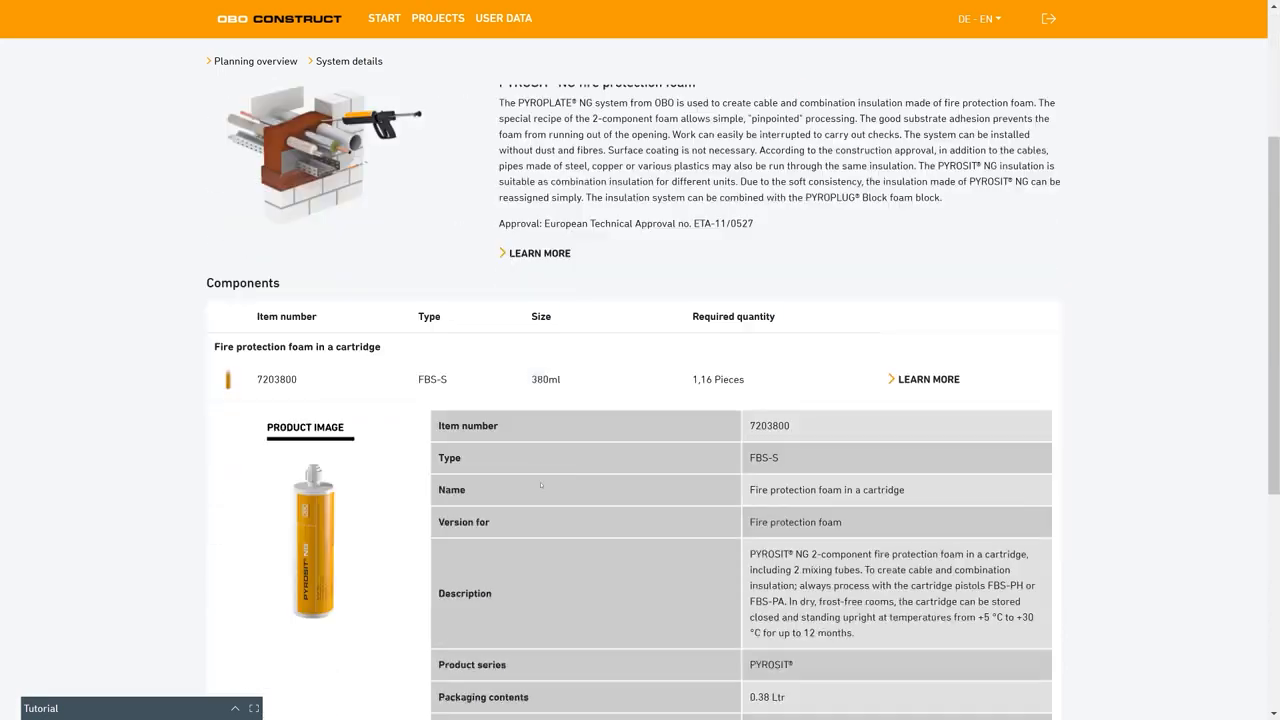
scroll(535, 480, "down", 3)
left_click(217, 471)
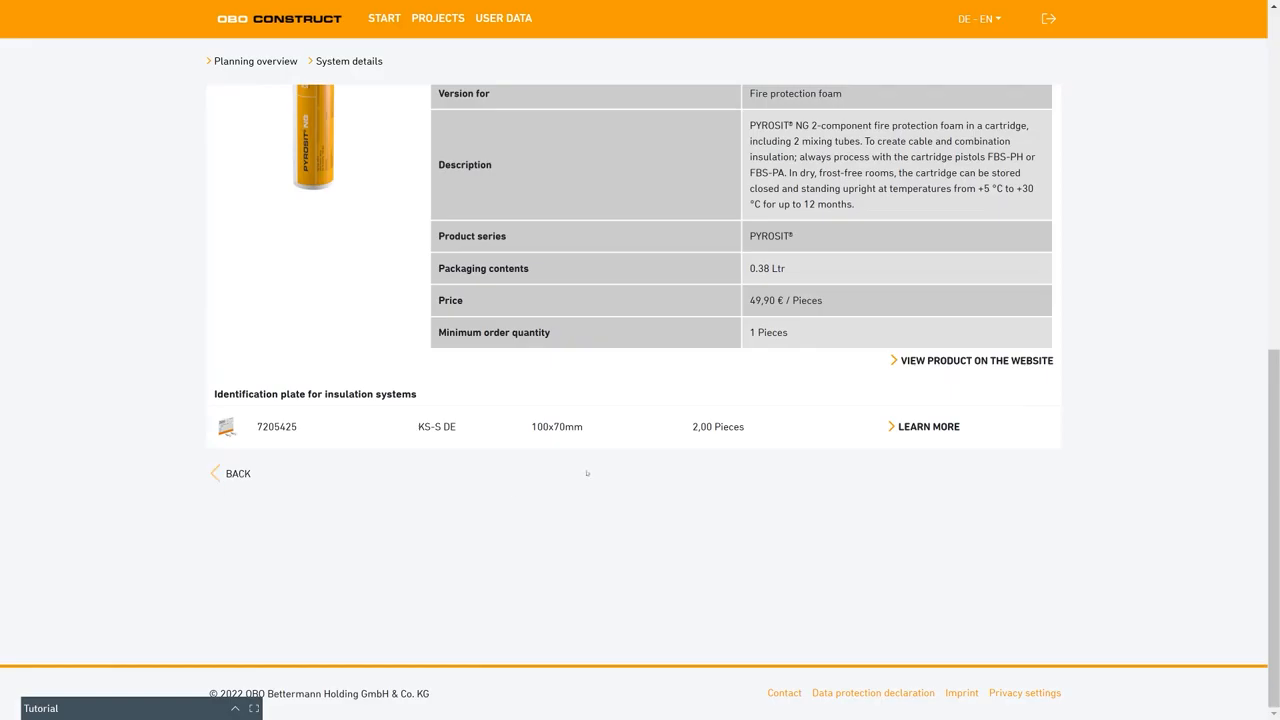
Look over the building plan and the options for adding a use unit, room or insulation system.
scroll(593, 456, "up", 2)
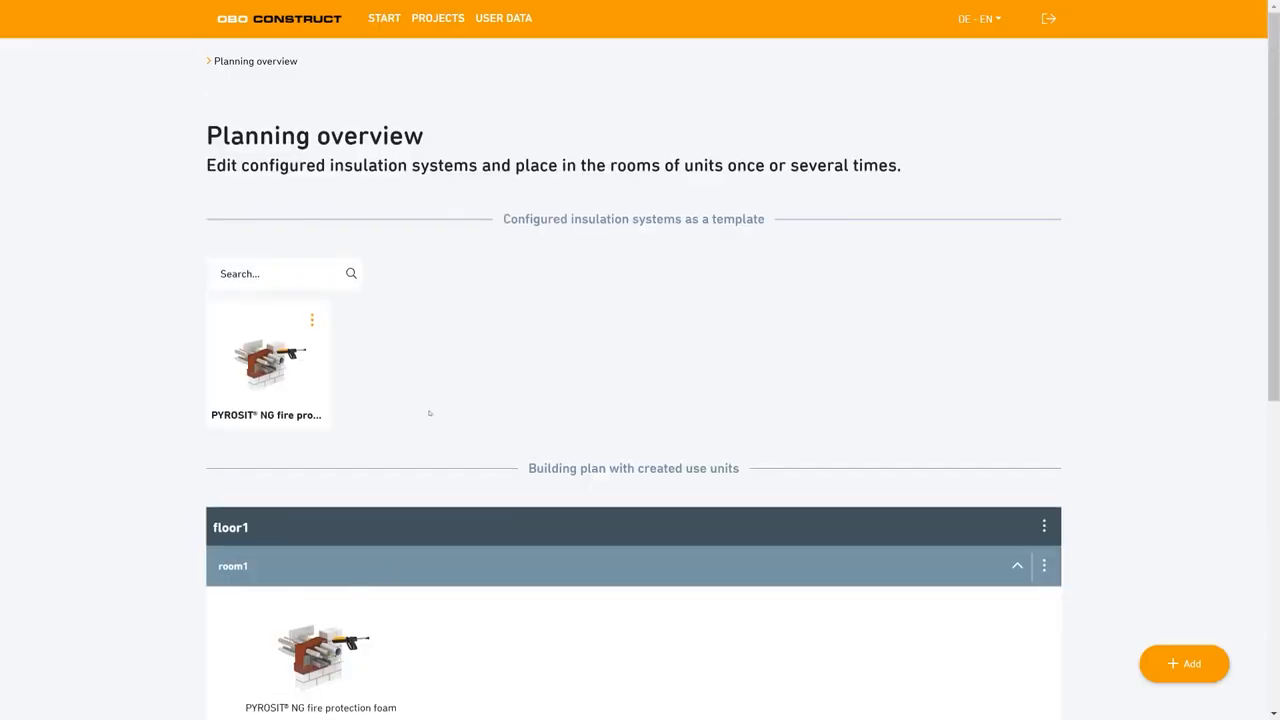
scroll(429, 413, "down", 1)
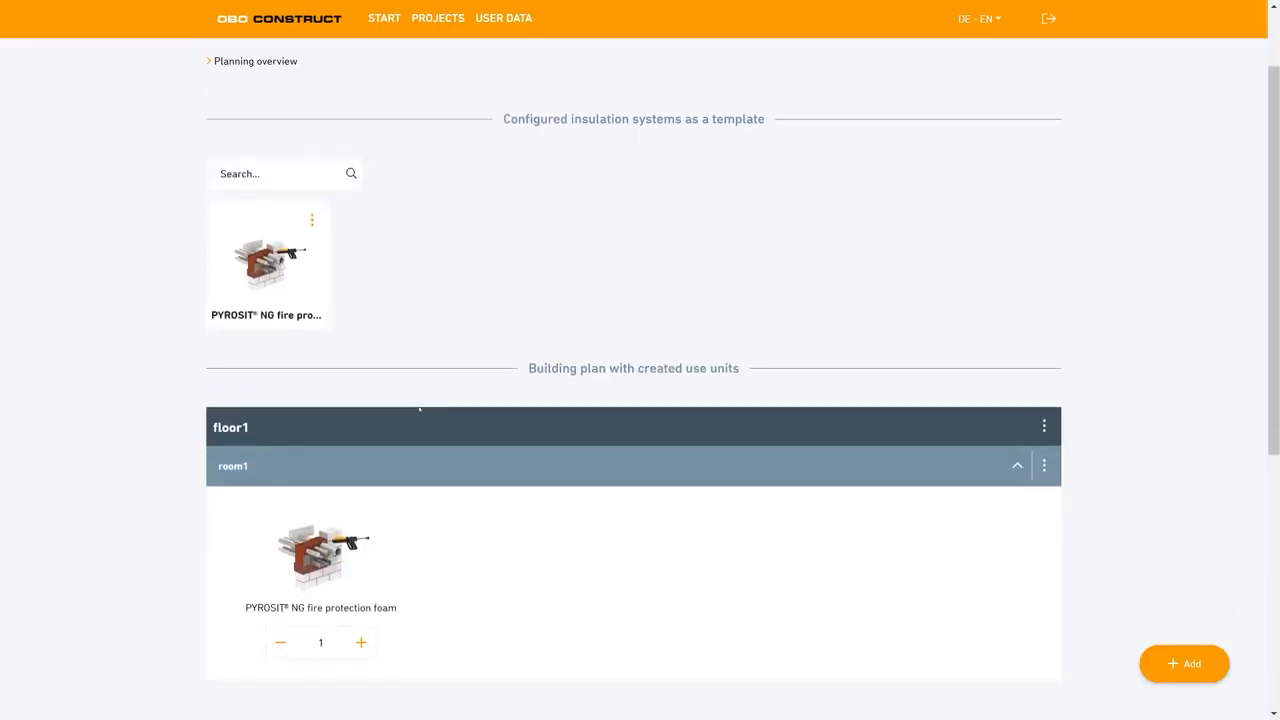
scroll(389, 385, "down", 2)
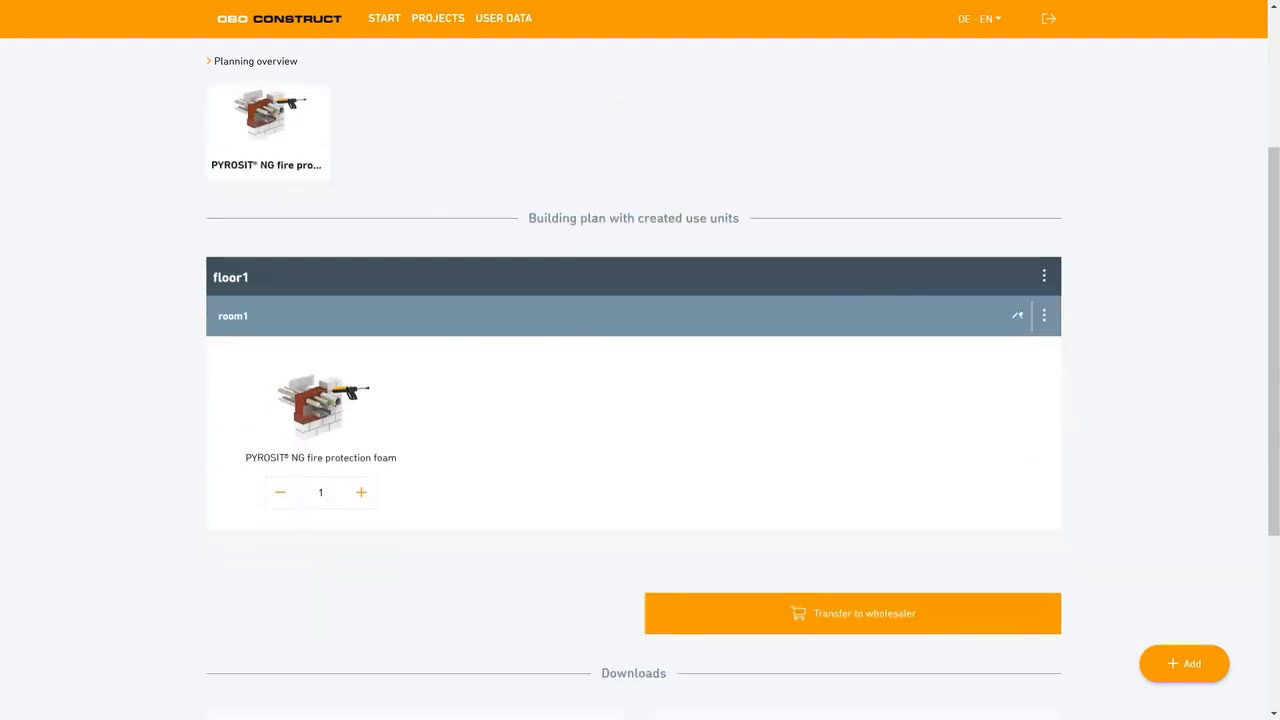
scroll(634, 400, "up", 3)
left_click(1184, 663)
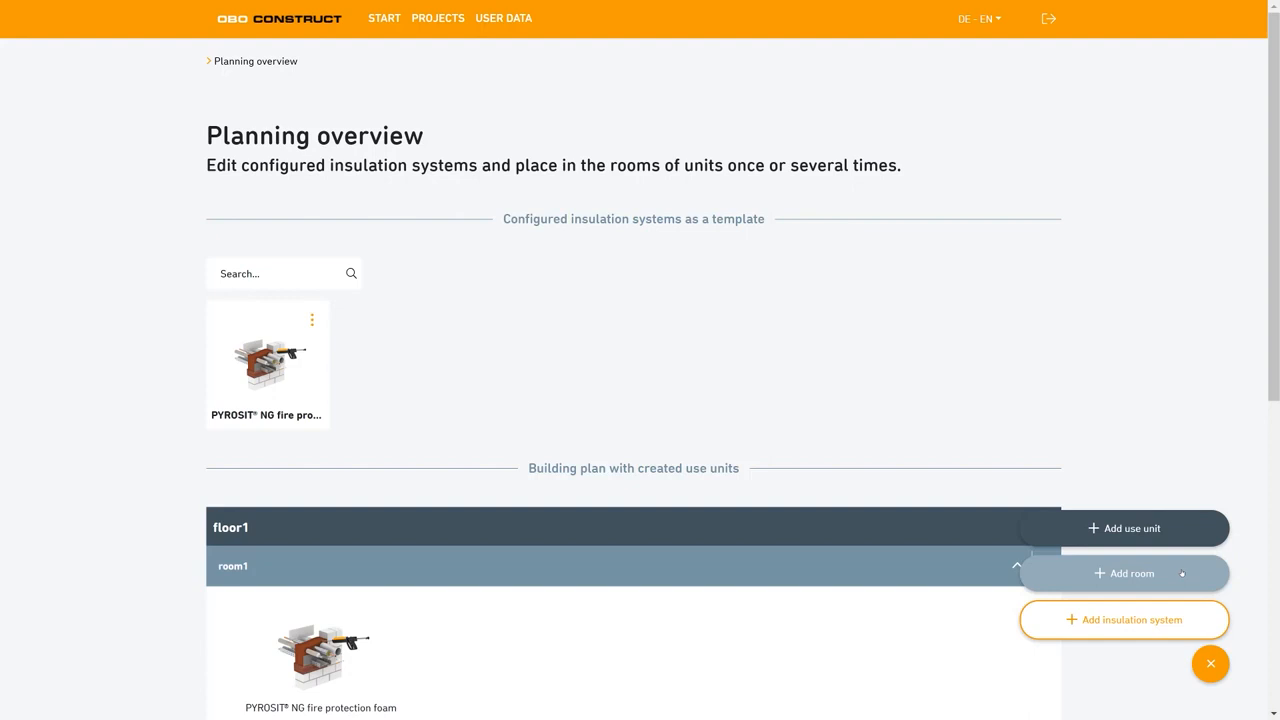
left_click(1211, 666)
Add a new room to floor1 and name it room2.
scroll(604, 477, "down", 1)
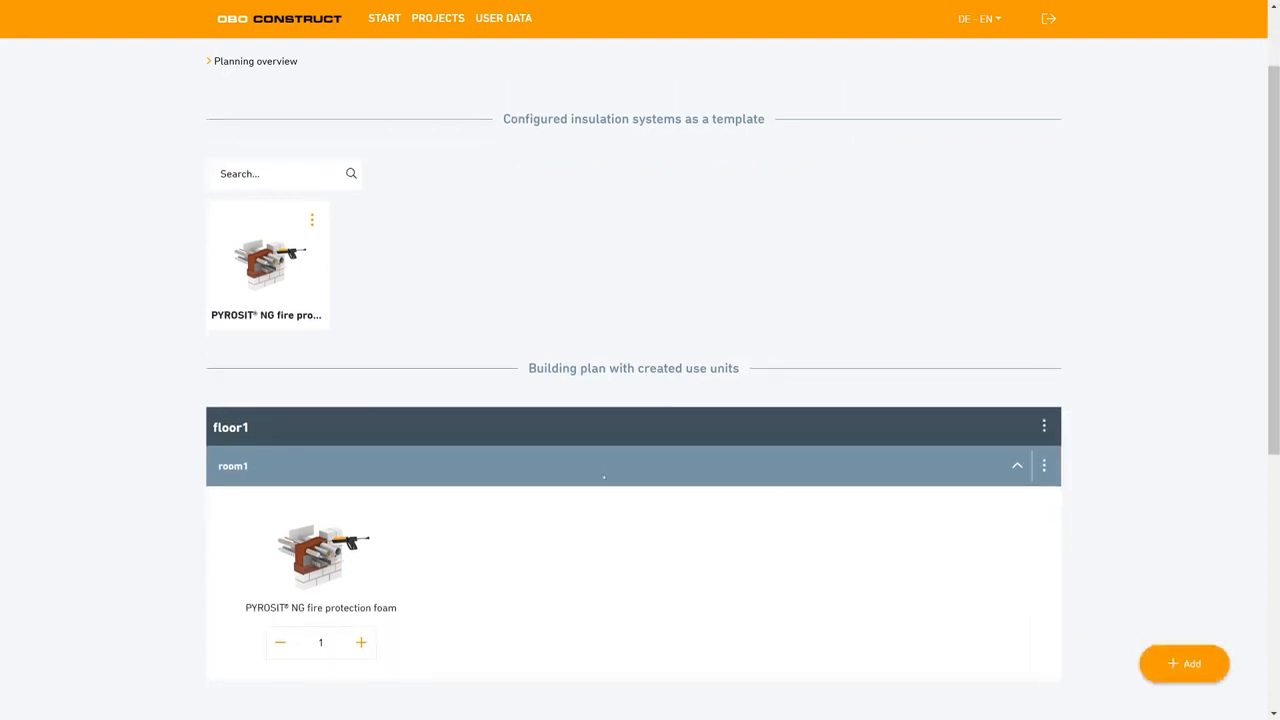
scroll(640, 465, "down", 1)
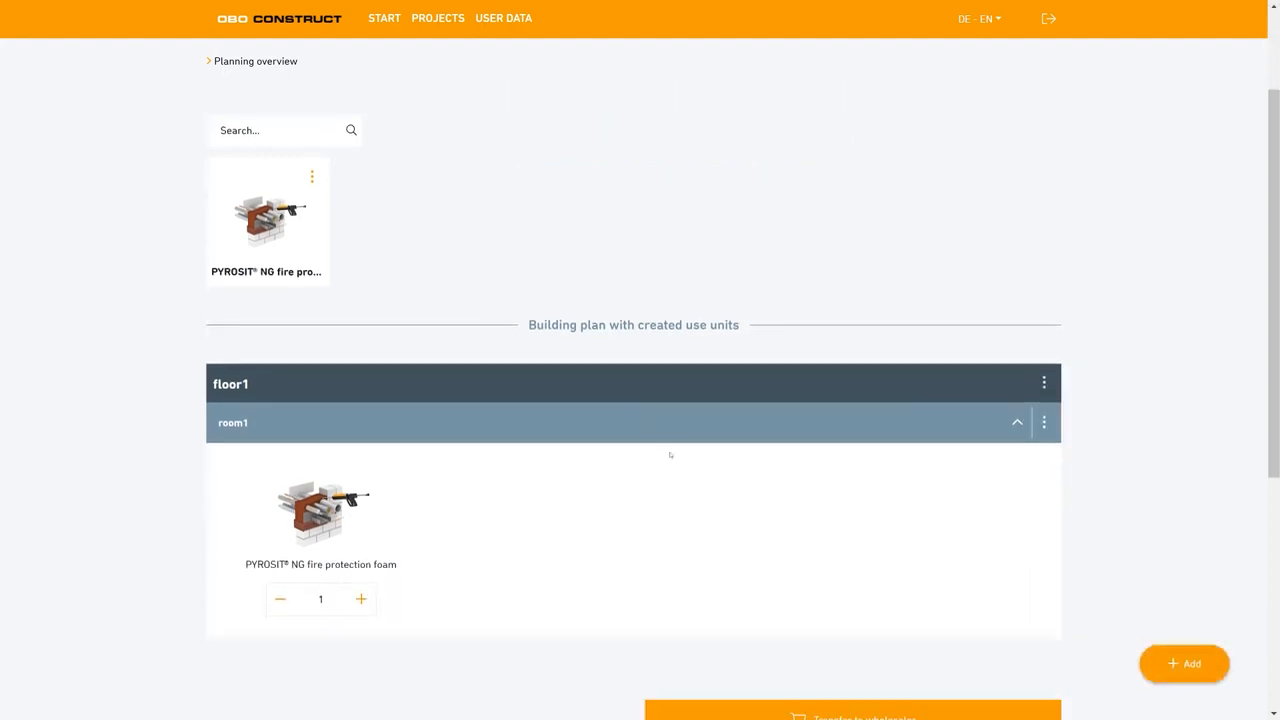
left_click(1043, 377)
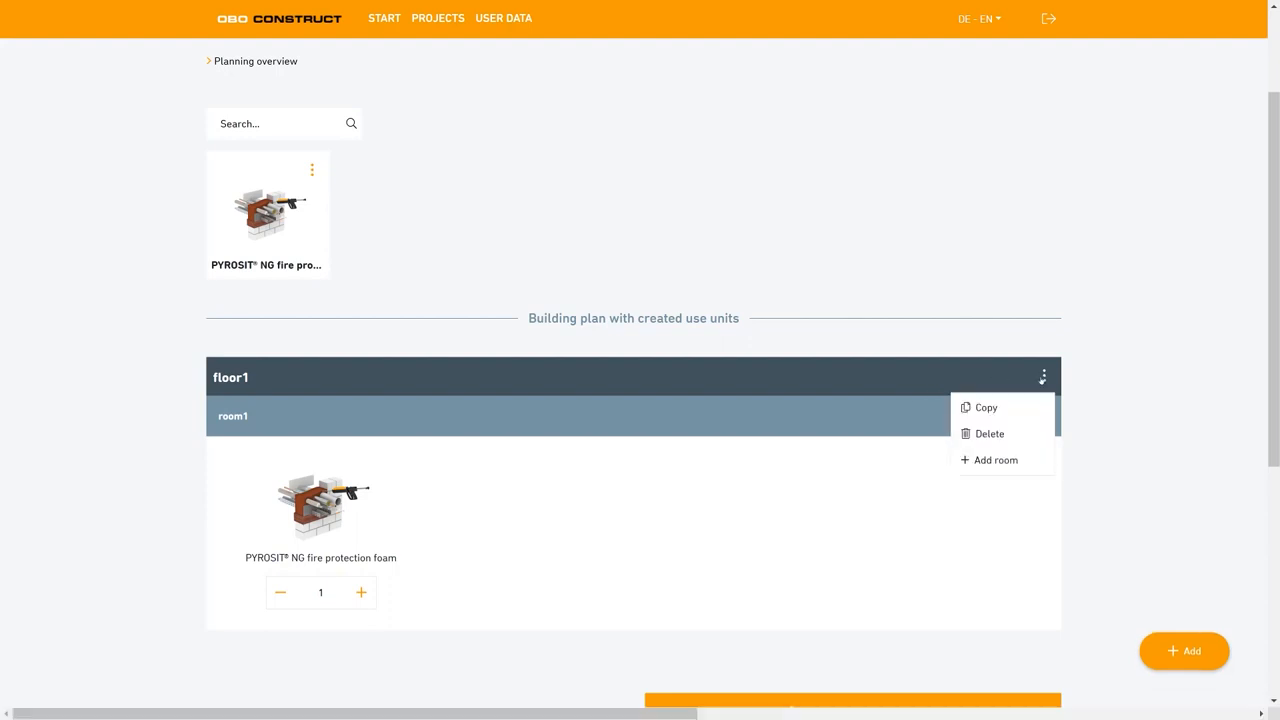
left_click(1001, 462)
scroll(594, 557, "down", 4)
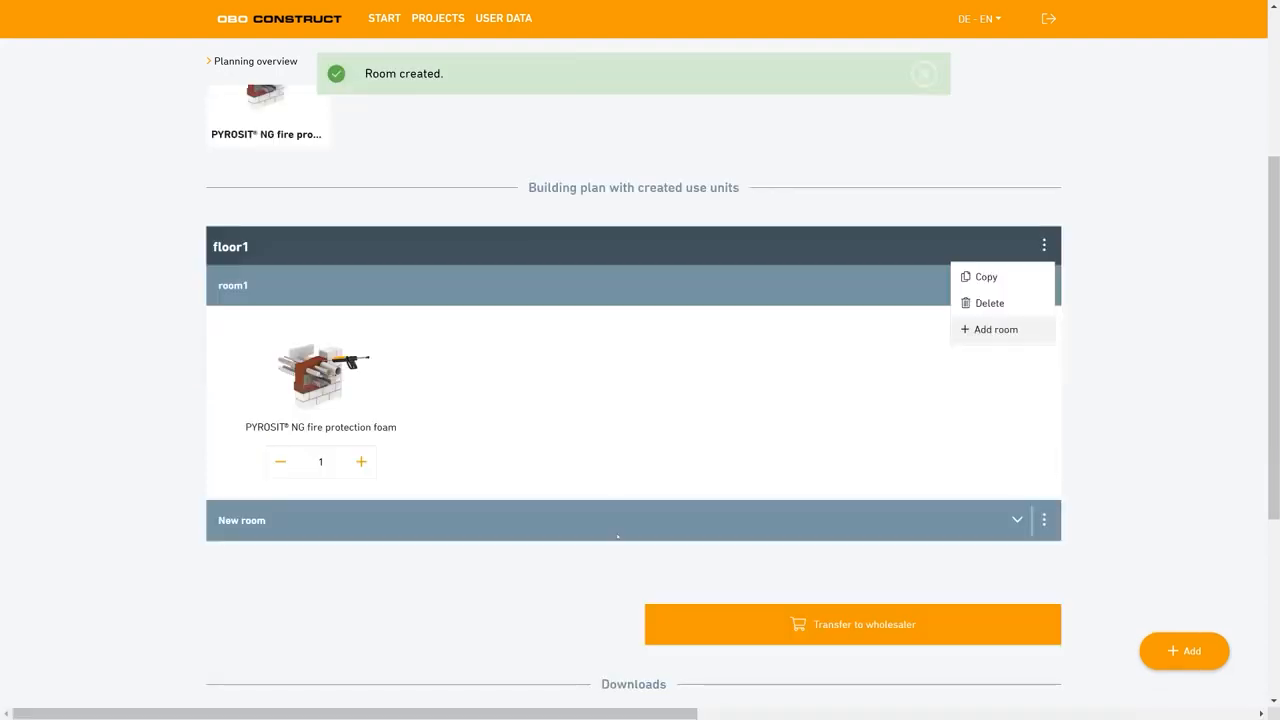
double_click(273, 452)
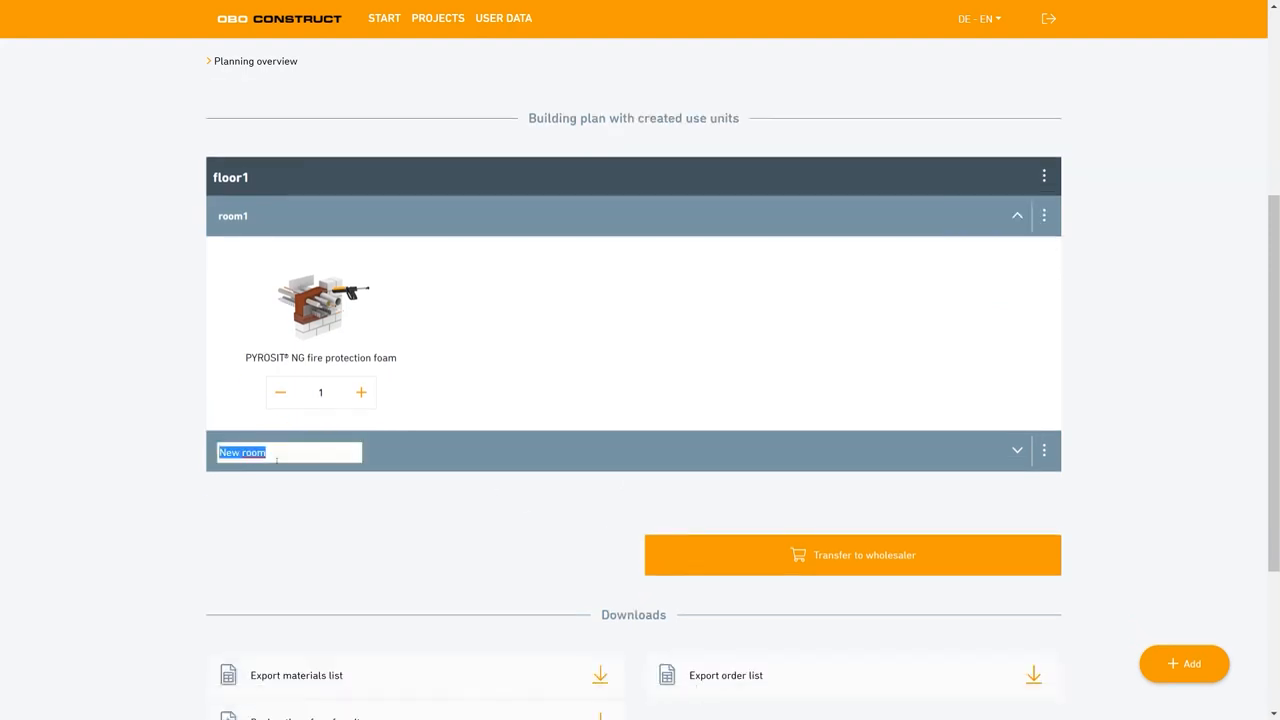
type("room2")
left_click(500, 488)
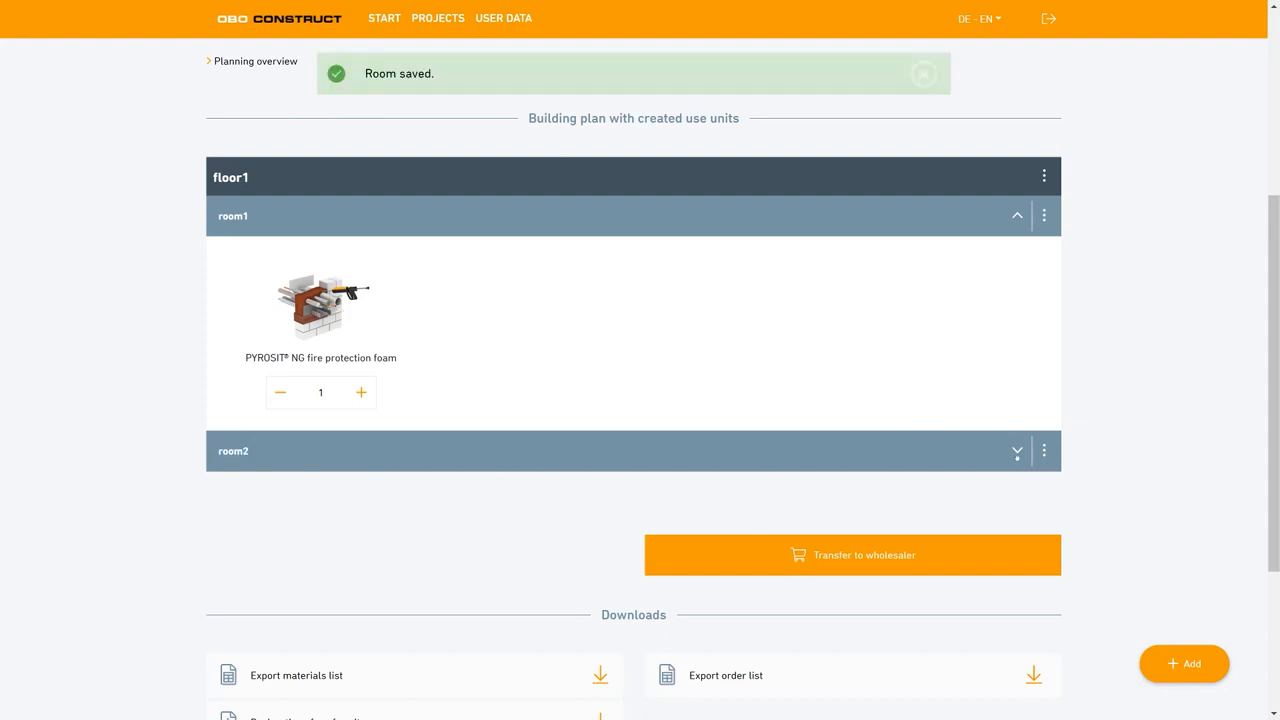
Expand room2 and place the PYROSIT NG fire protection foam template in it.
left_click(1017, 451)
scroll(269, 458, "down", 1)
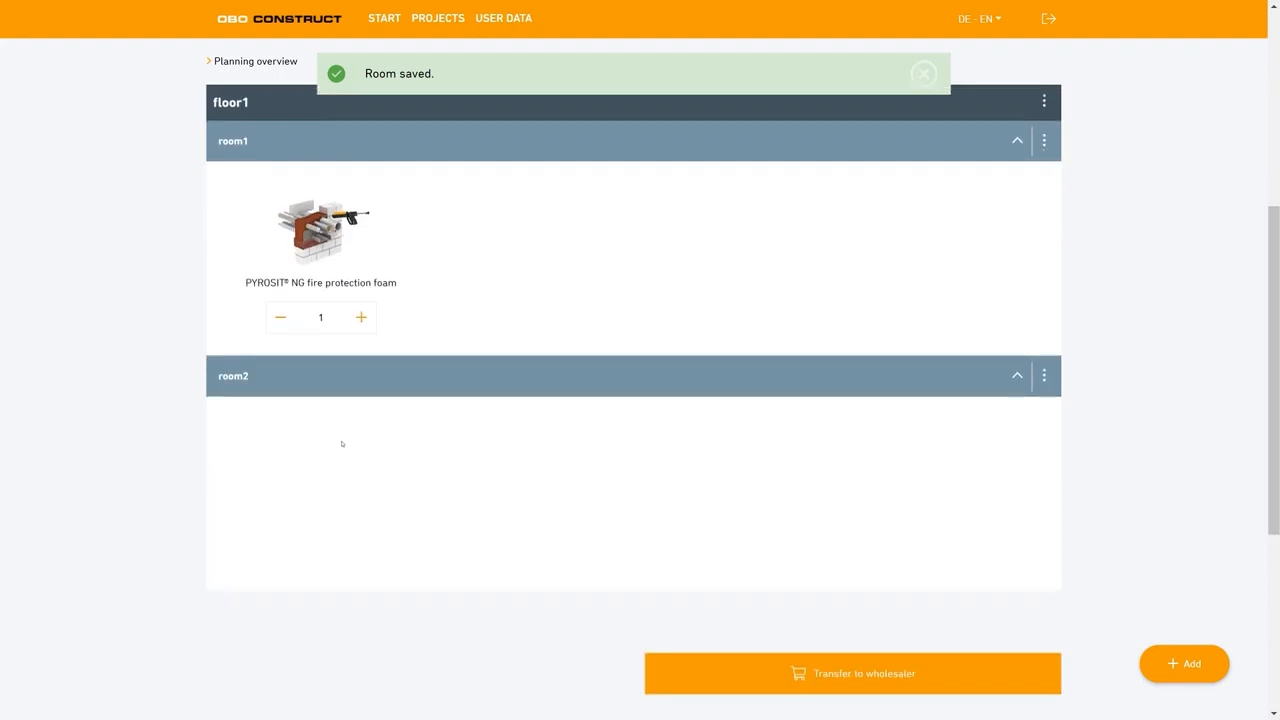
scroll(360, 486, "up", 2)
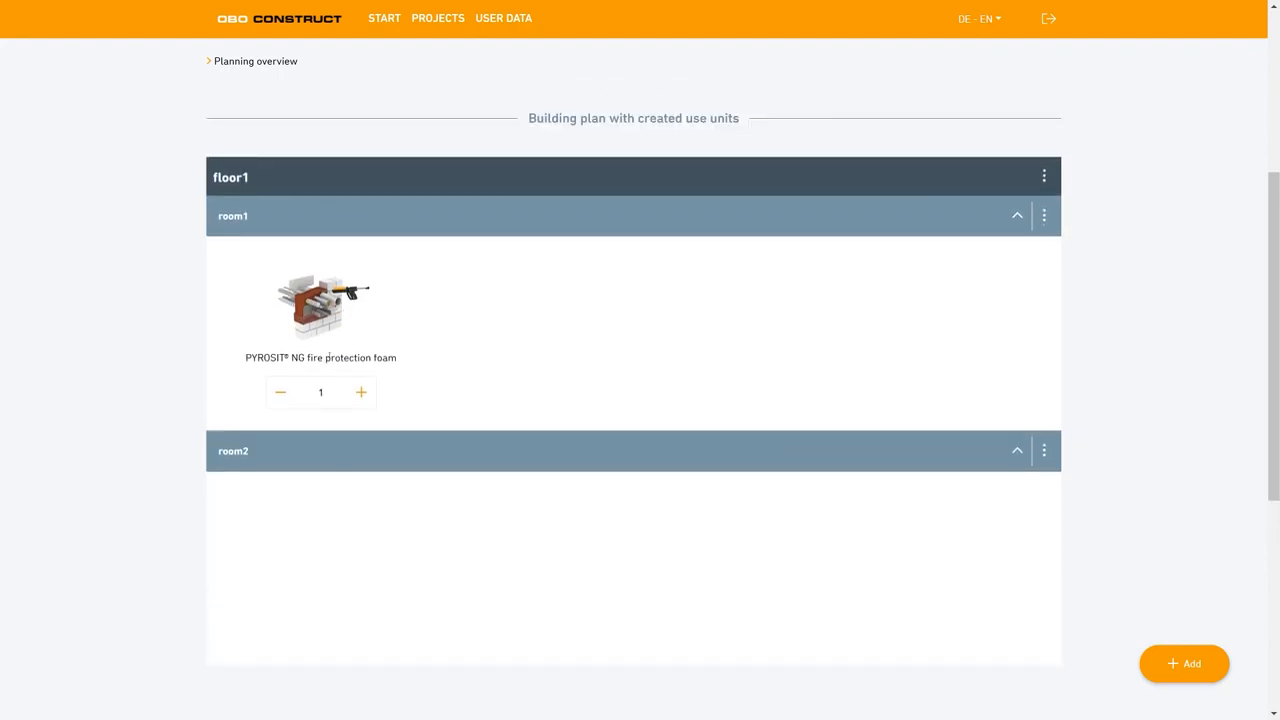
scroll(634, 400, "up", 1)
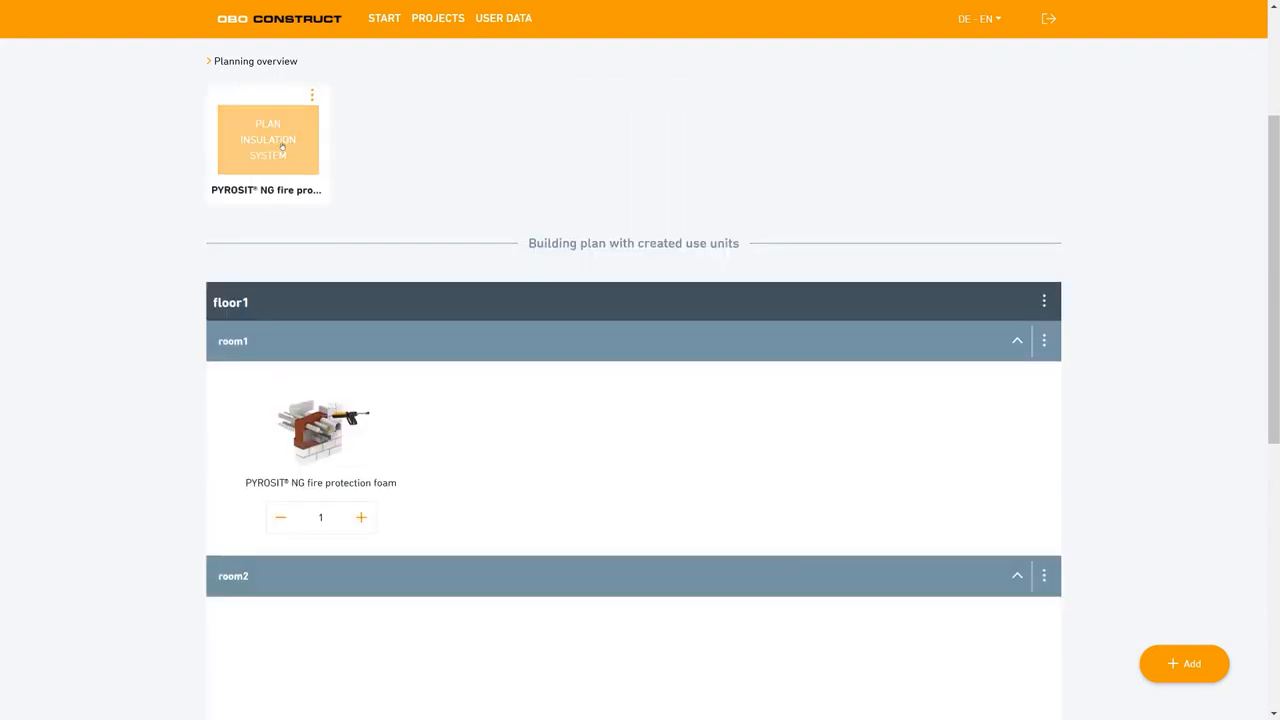
left_click_drag(276, 140, 528, 578)
scroll(530, 577, "down", 1)
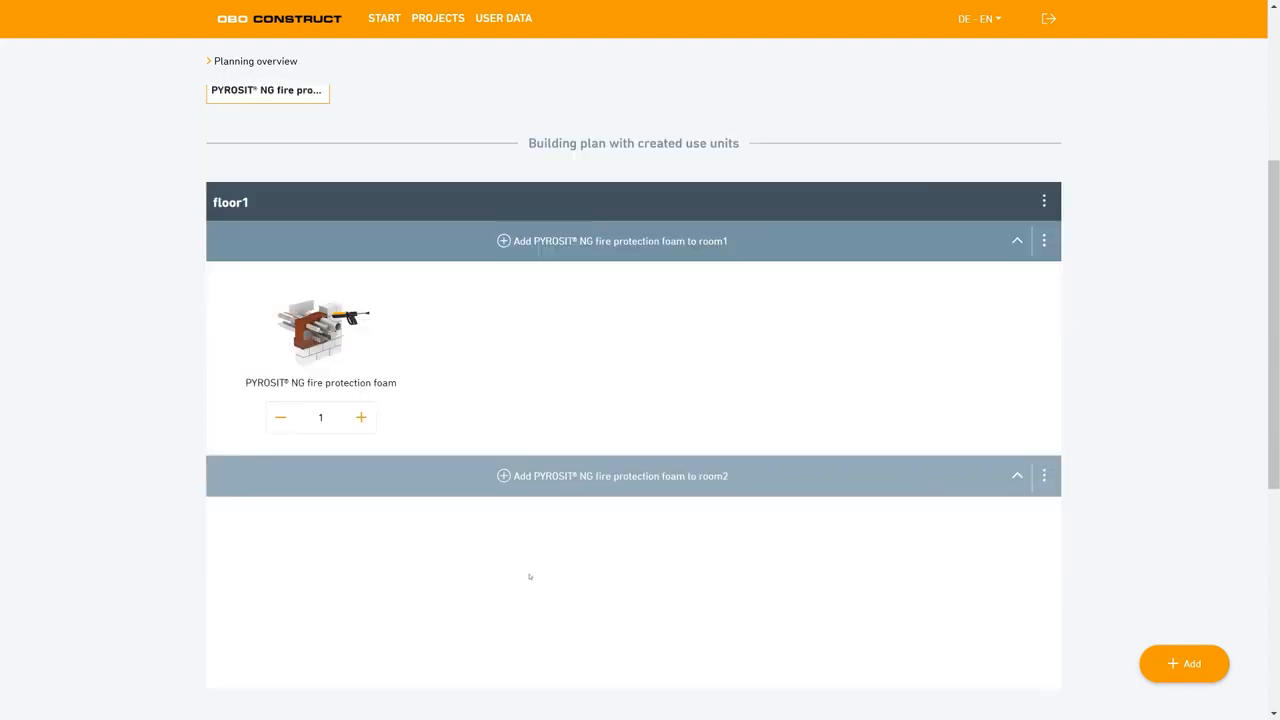
left_click_drag(505, 476, 508, 478)
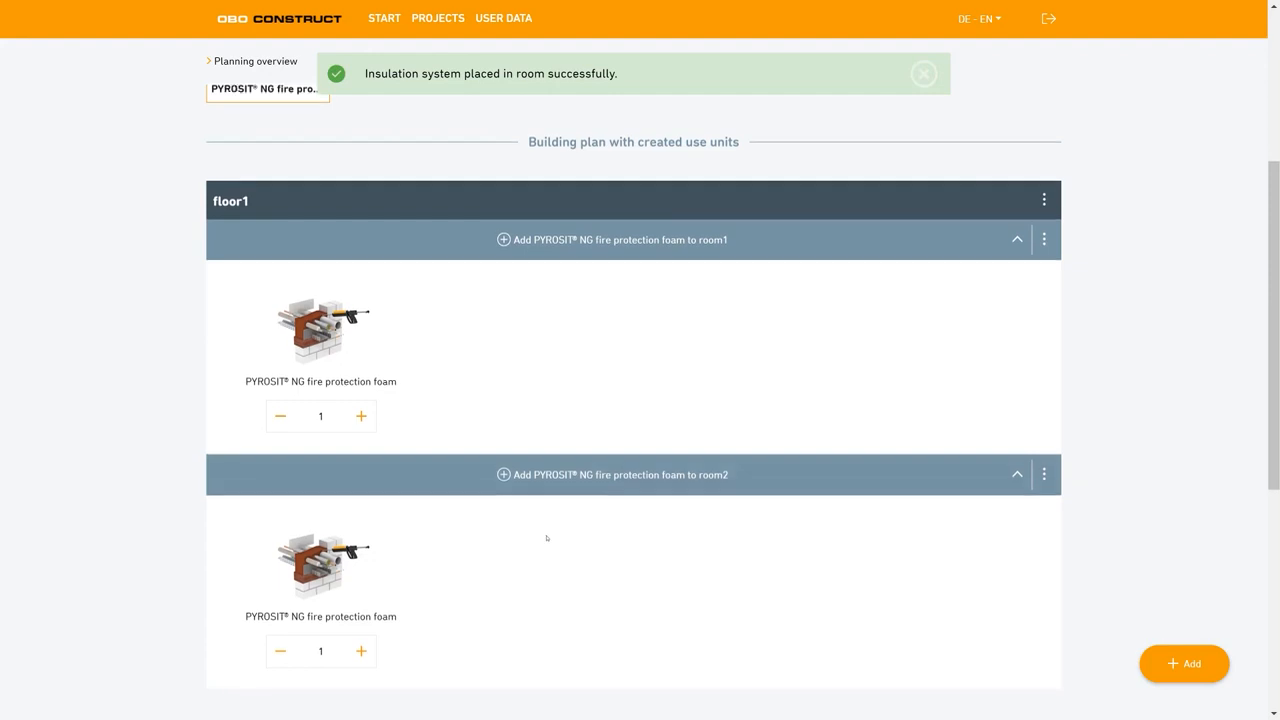
Try raising the quantity of the insulation system in room2 to 4, and set it back to 1.
scroll(548, 534, "down", 1)
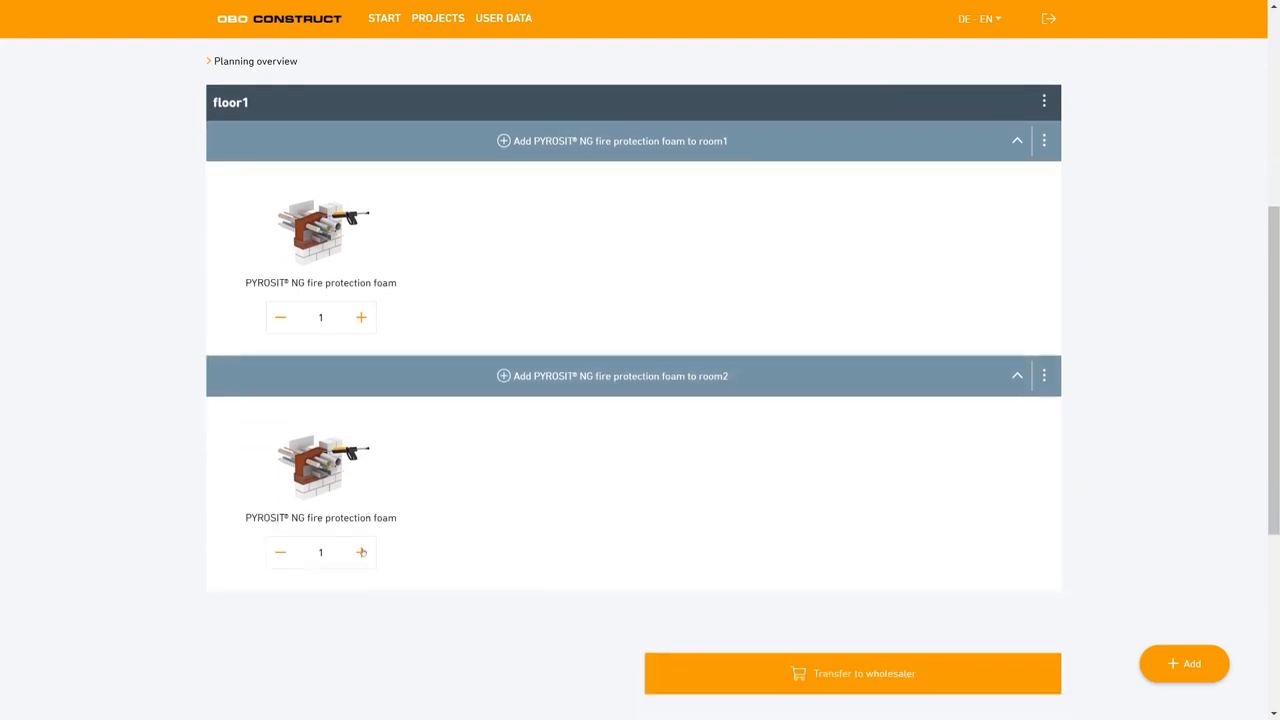
left_click(362, 553)
left_click(362, 553)
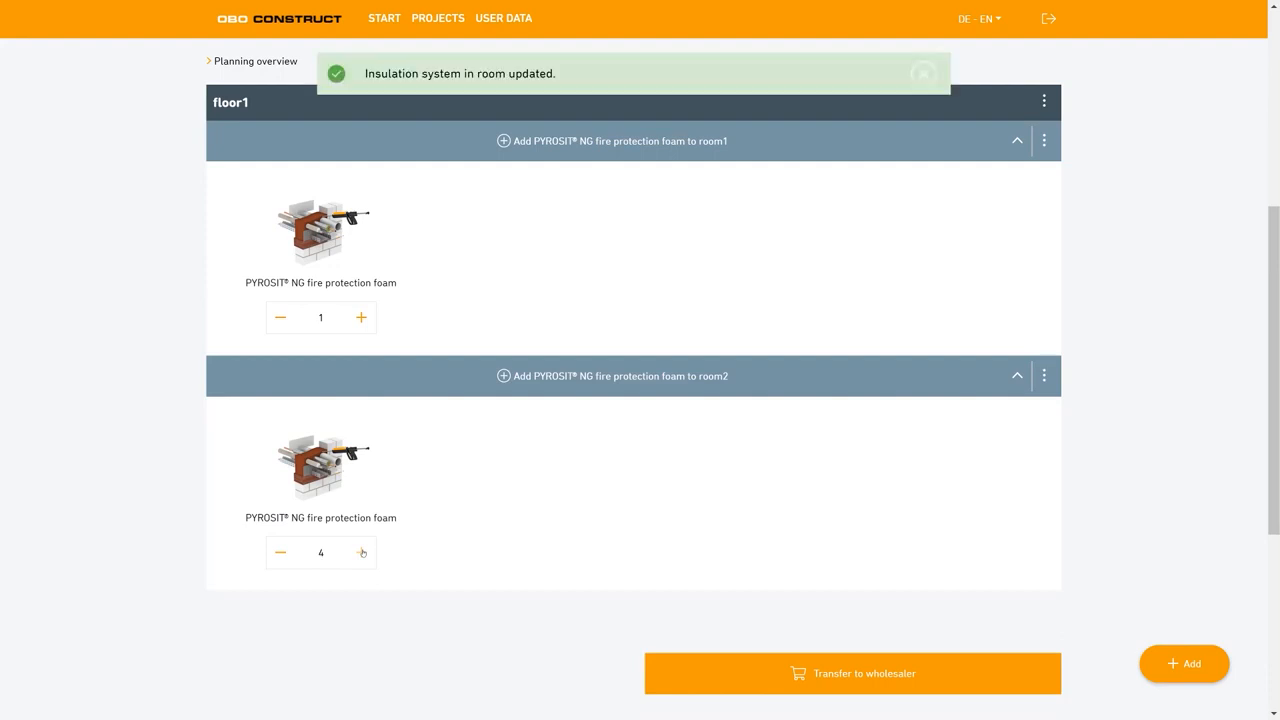
left_click(278, 554)
left_click(277, 554)
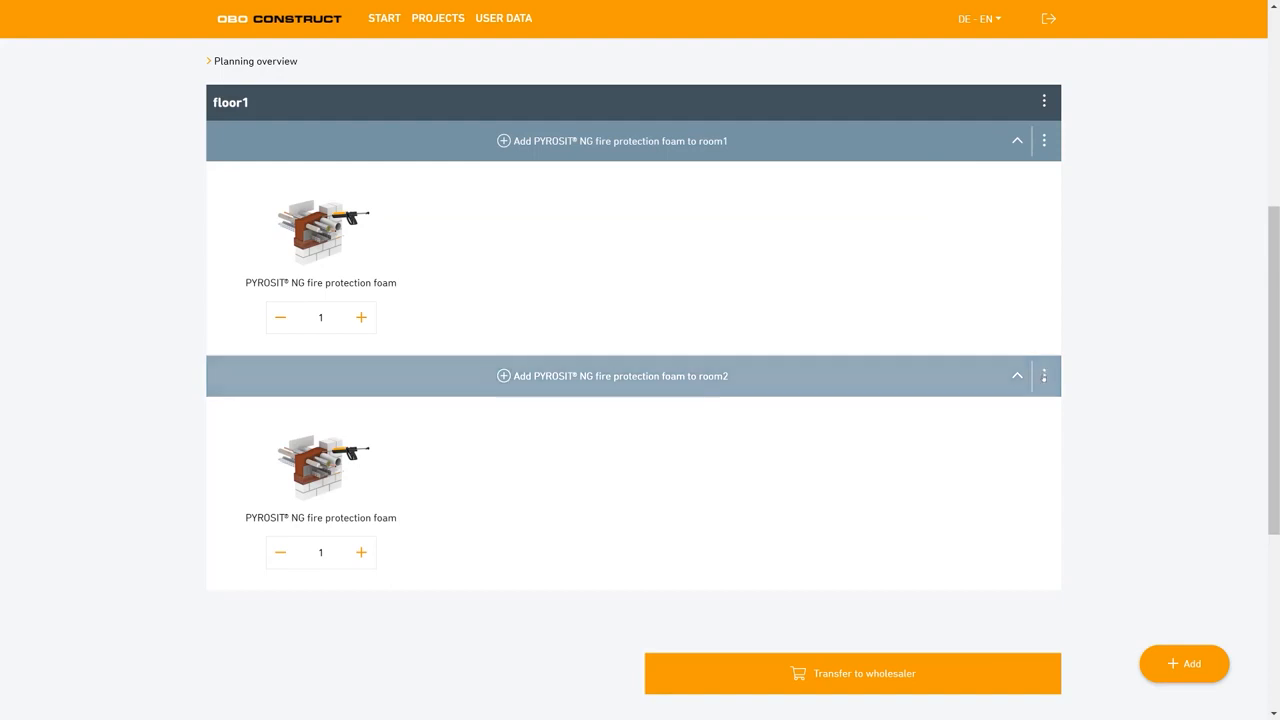
Examine the options for room2 and the wholesaler transfer and download options below the building plan.
left_click(1045, 375)
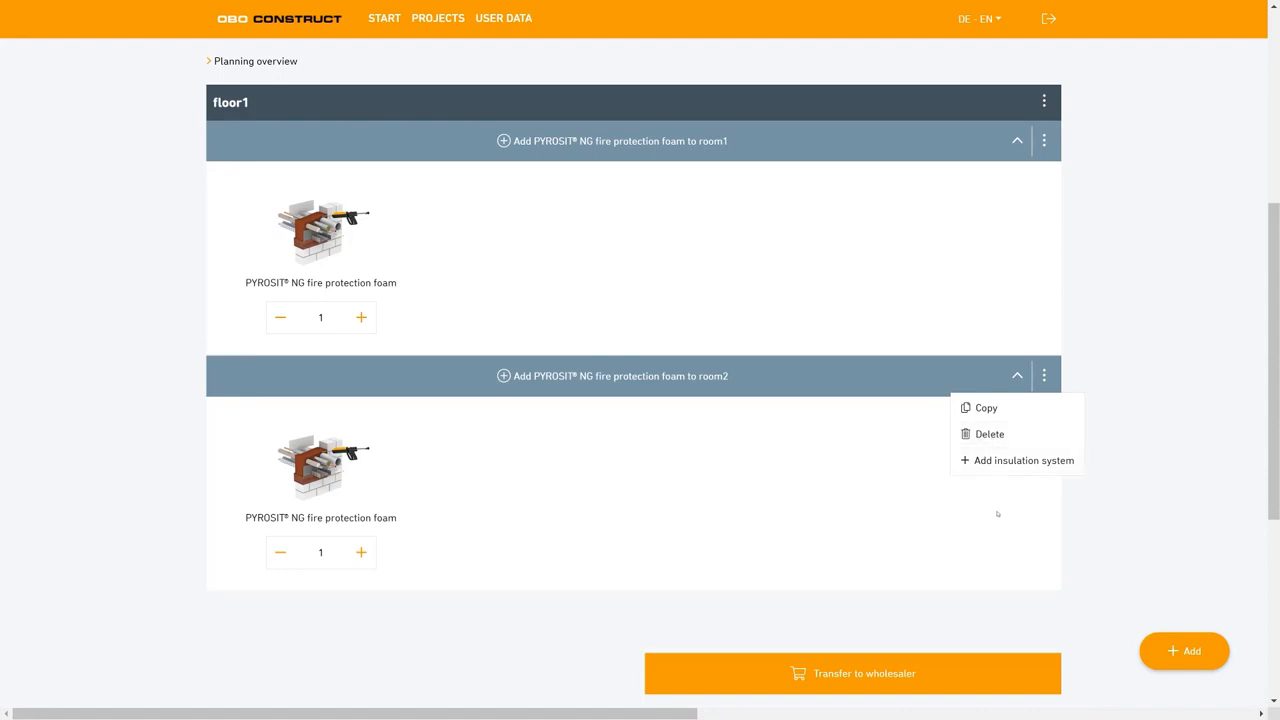
scroll(543, 425, "down", 2)
scroll(544, 426, "down", 2)
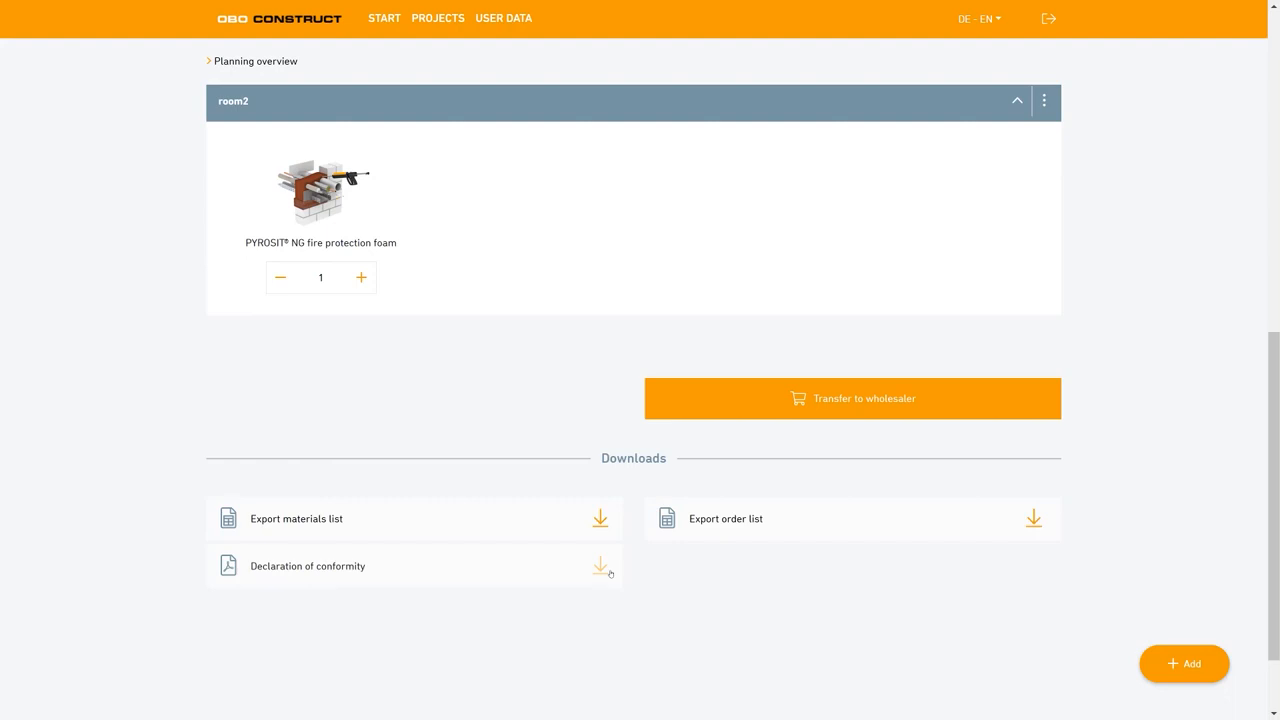
scroll(629, 480, "up", 7)
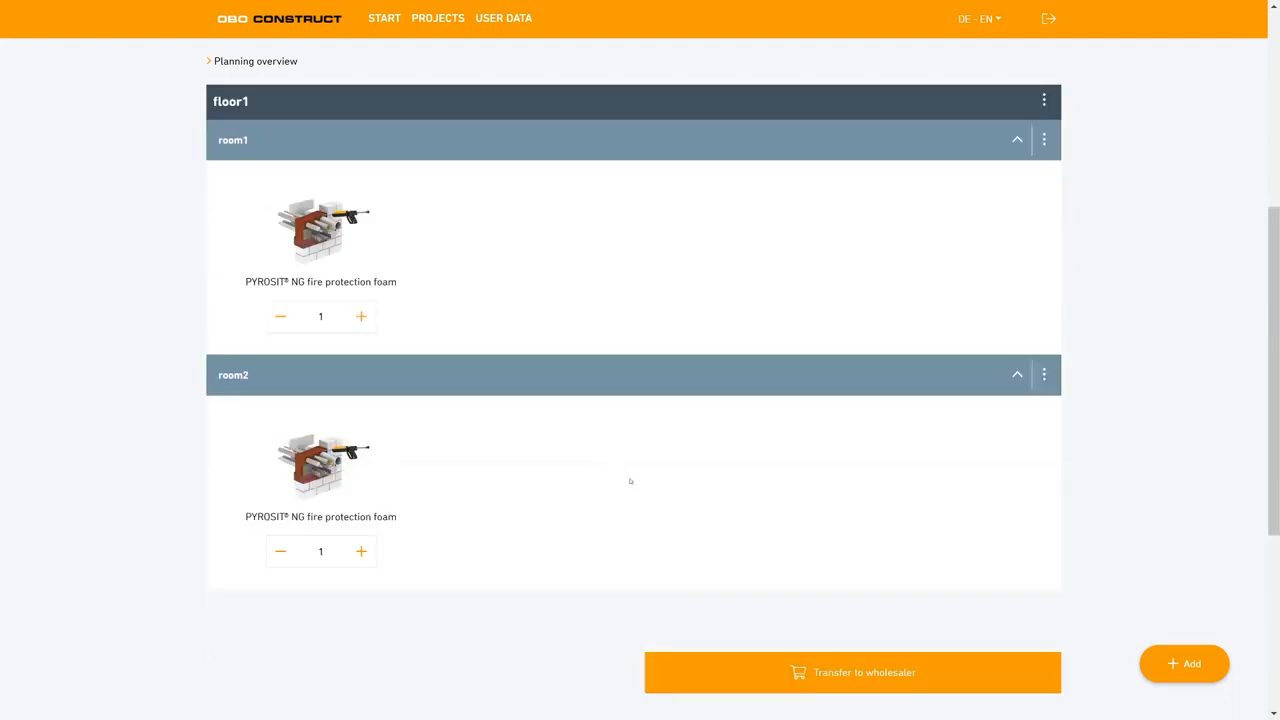
scroll(620, 455, "up", 1)
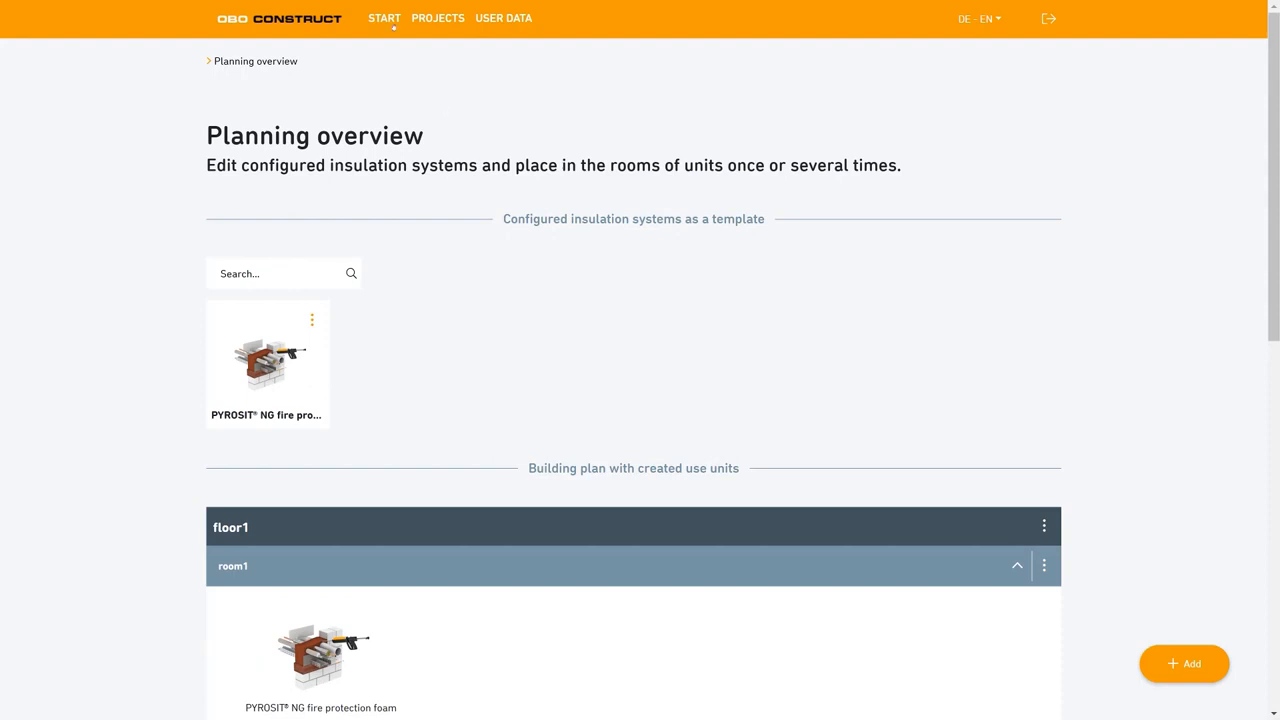
Reopen the Fire insulation planning of Campus1 in project Master1 from the homepage, and return to the product configurator's landing page.
left_click(388, 20)
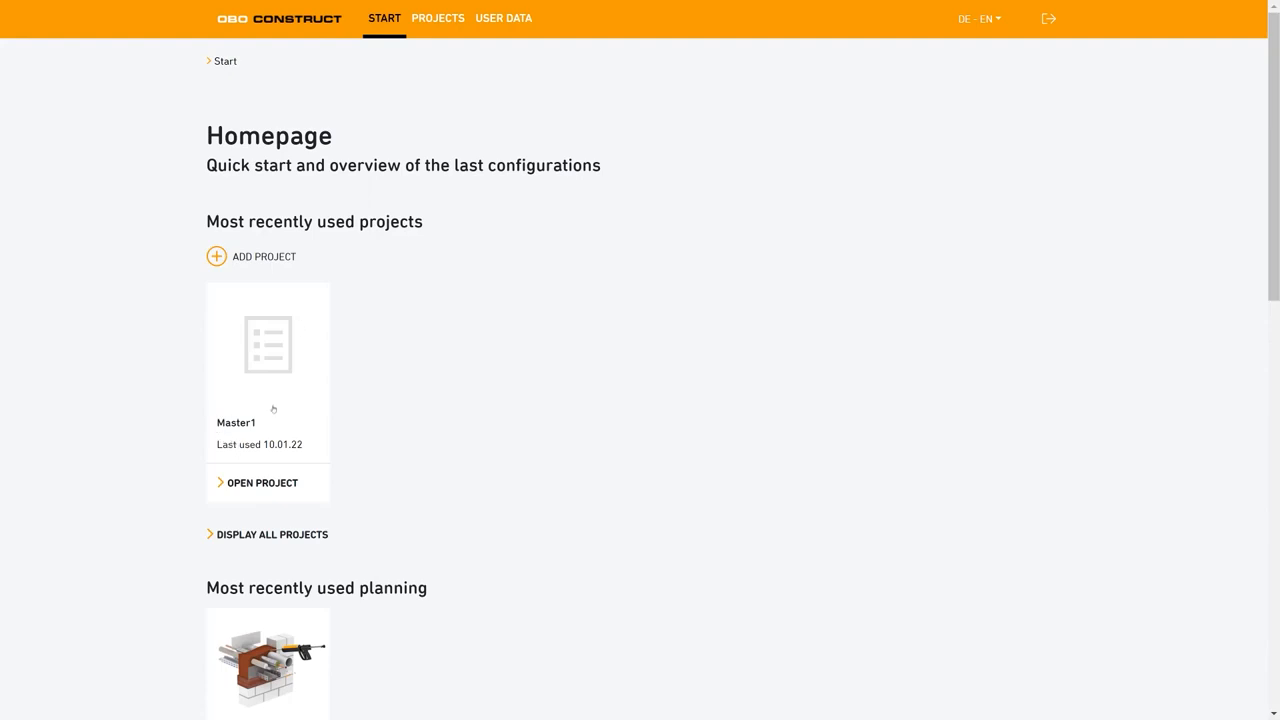
left_click(278, 485)
scroll(389, 380, "down", 3)
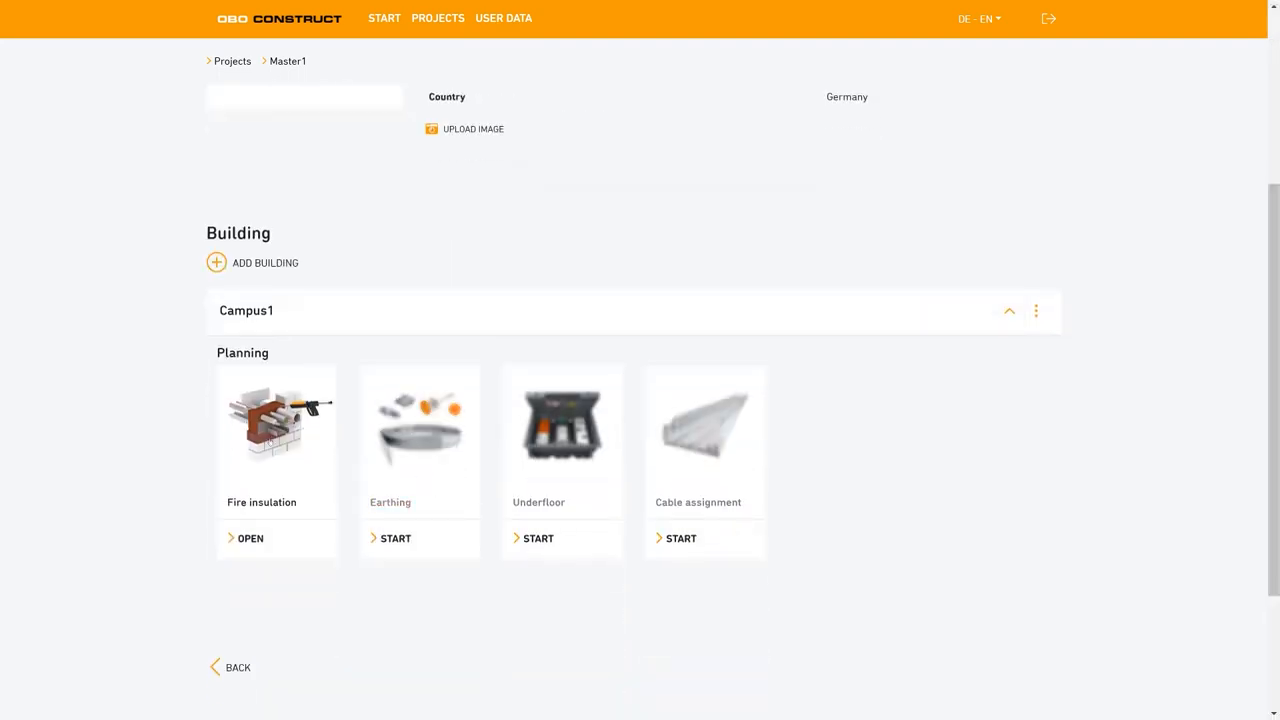
left_click(278, 478)
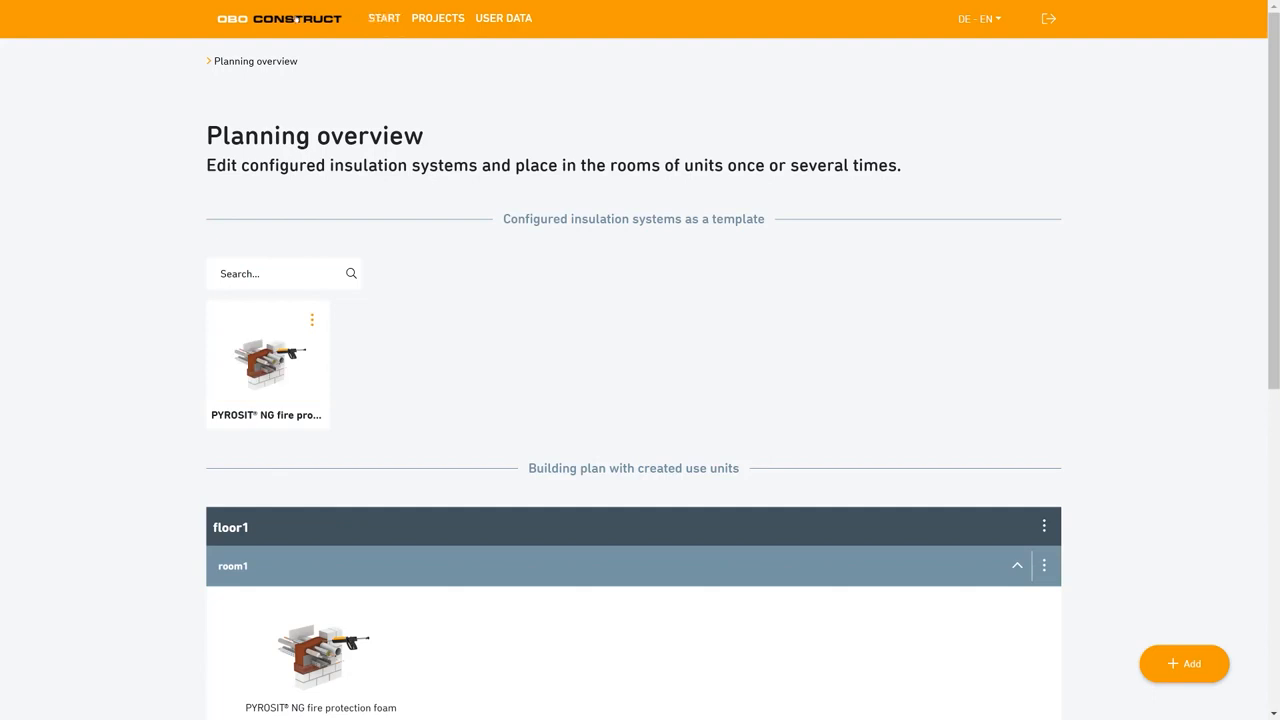
left_click(297, 18)
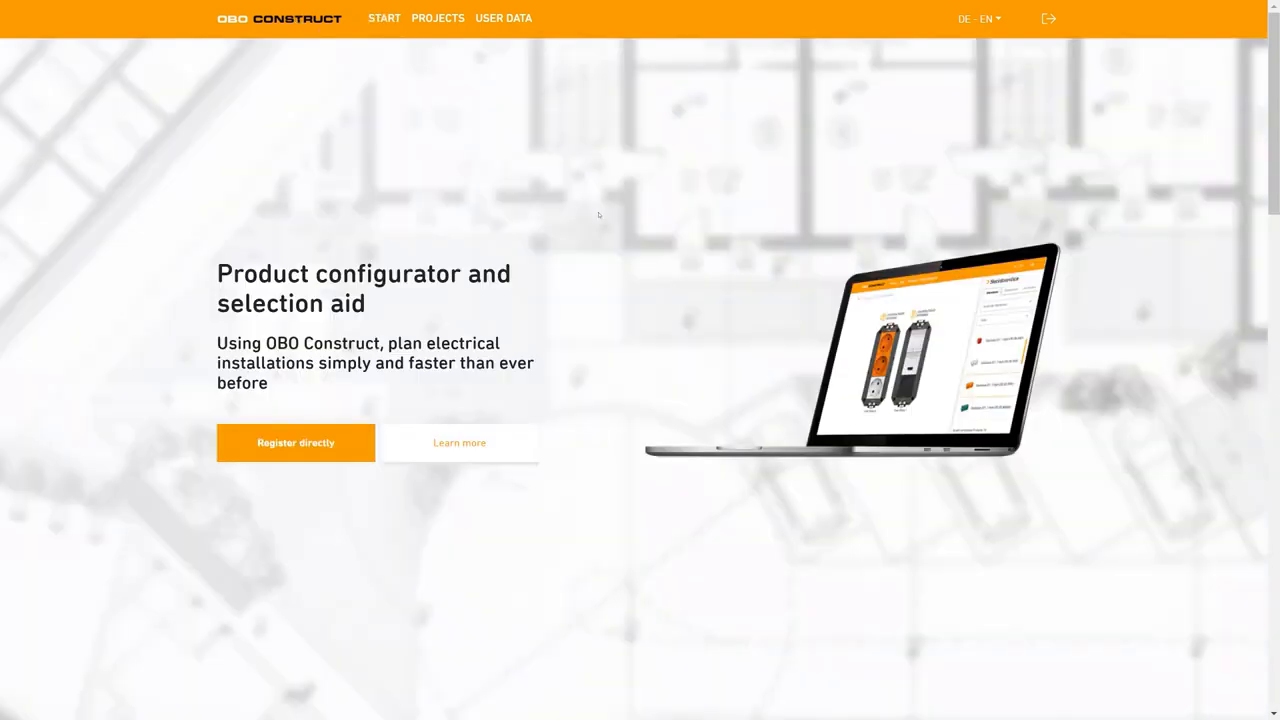